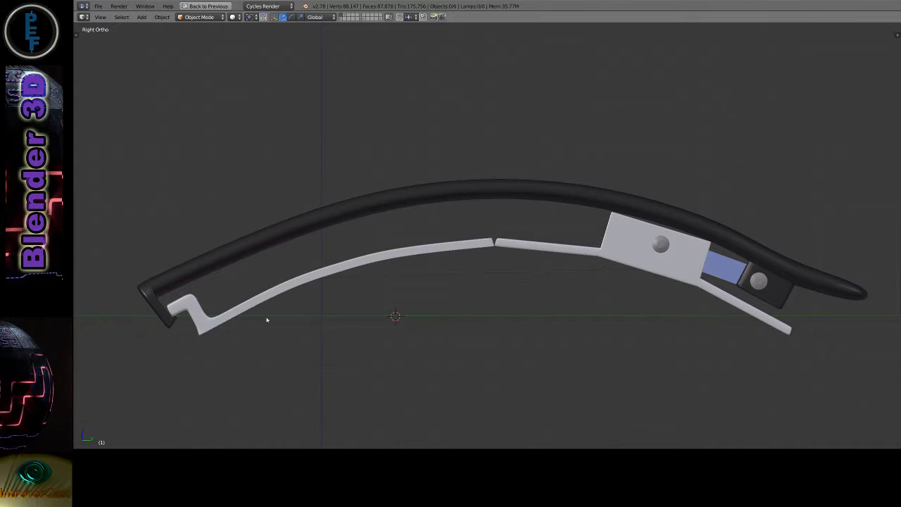
Select each latch part in turn: latch.bottom.02, latch.bottom.01, the pivot, pin.01, pin.02 and latch.top
{"action": "right_click", "coordinate": [346, 268]}
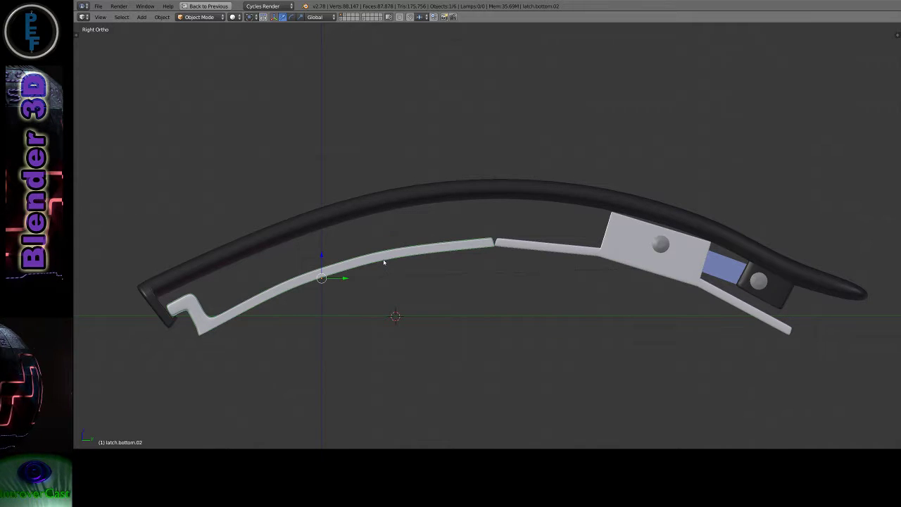
{"action": "right_click", "coordinate": [565, 248]}
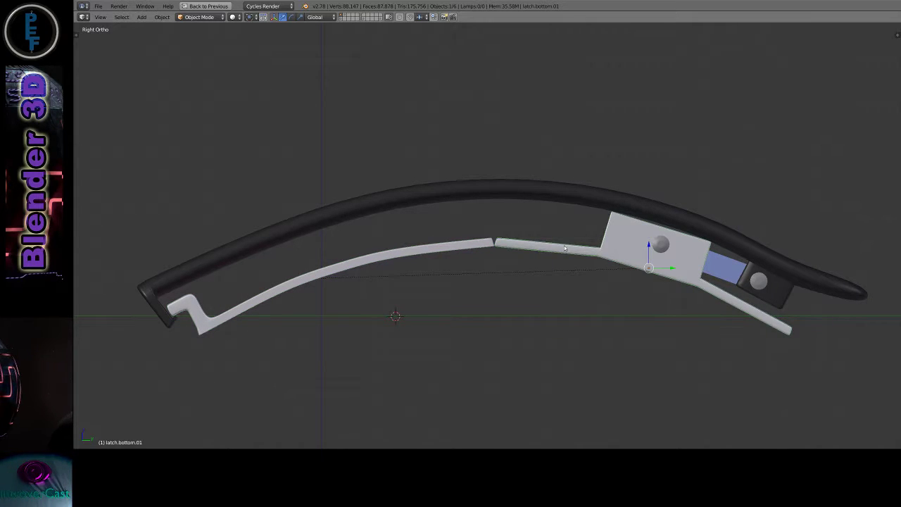
{"action": "right_click", "coordinate": [729, 270]}
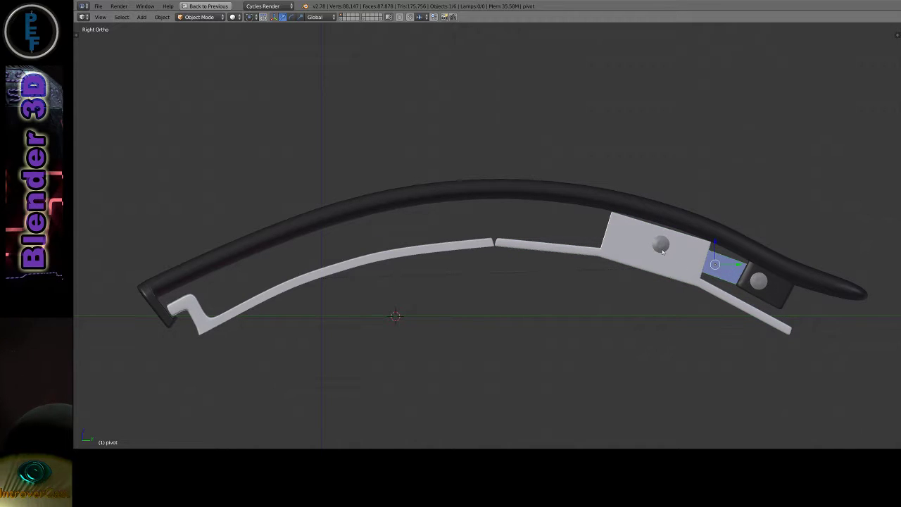
{"action": "right_click", "coordinate": [662, 247]}
{"action": "right_click", "coordinate": [758, 281]}
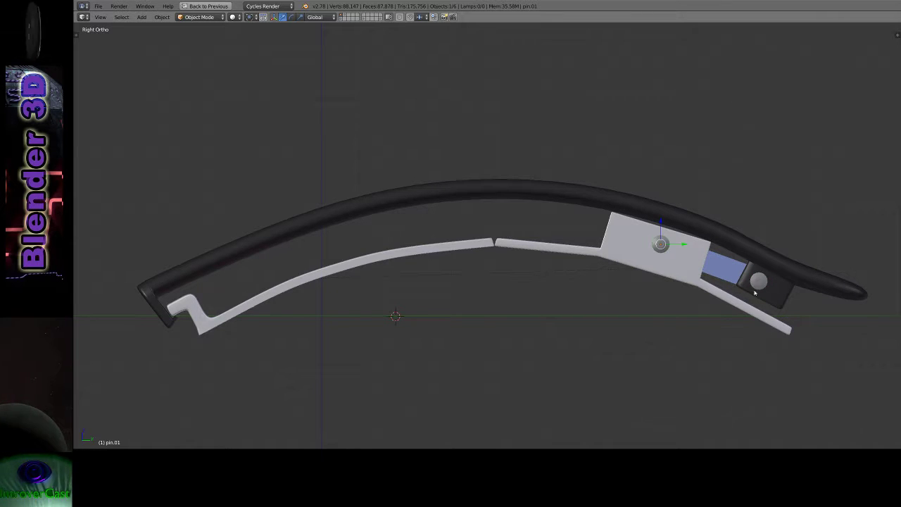
{"action": "right_click", "coordinate": [395, 205]}
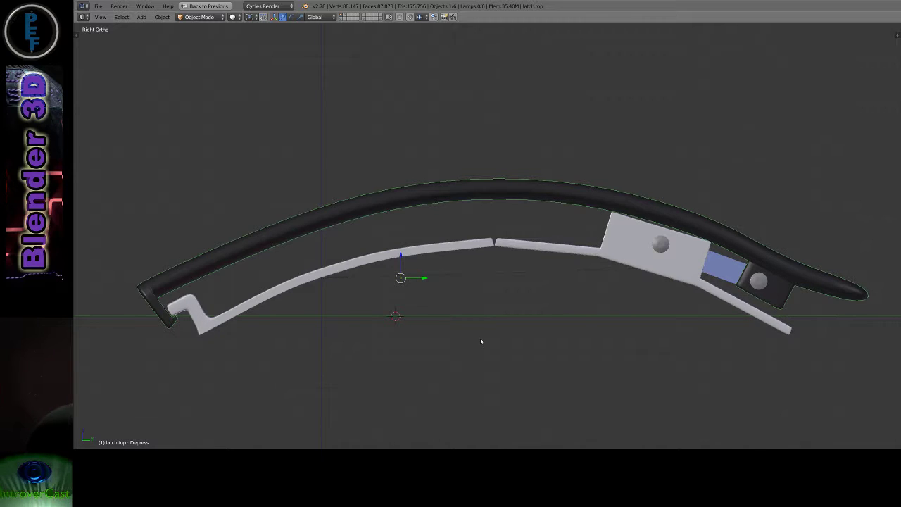
Play the animation, stop it, and return to the first frame
{"action": "key", "text": "alt+a"}
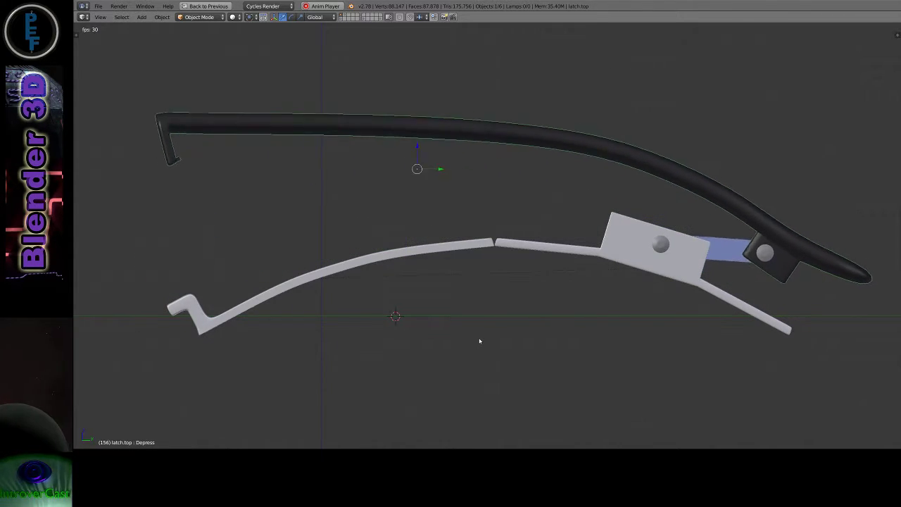
{"action": "key", "text": "alt+a"}
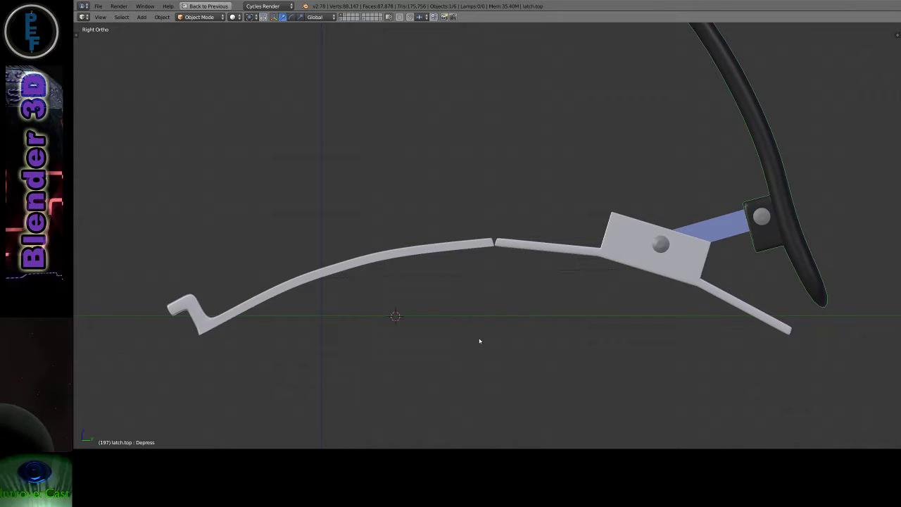
{"action": "key", "text": "shift+Left"}
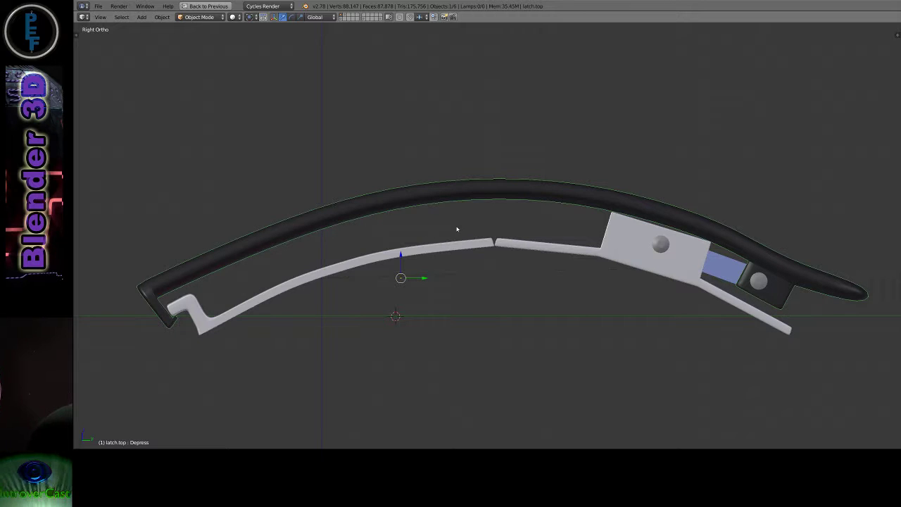
Recenter the view, hide the black arm latch.top, and show layer 2 holding its copy
{"action": "key", "text": "alt+a"}
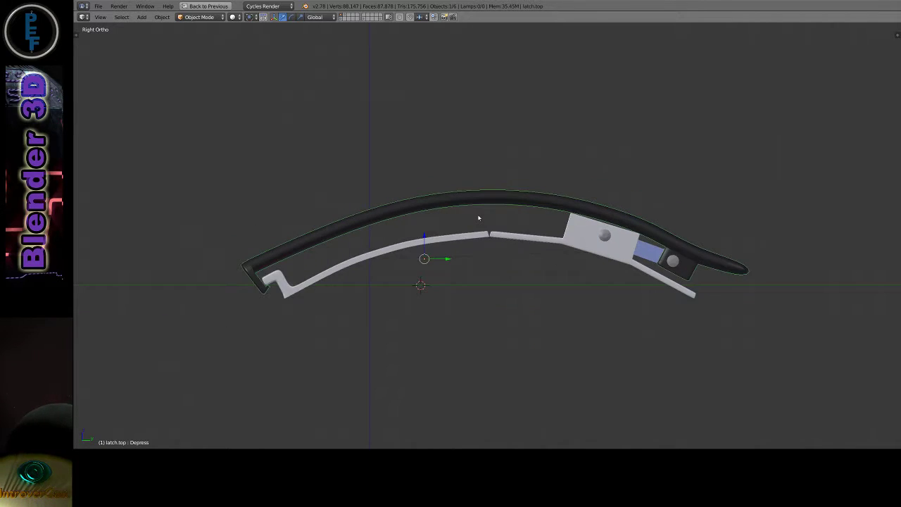
{"action": "middle_click_drag", "start_coordinate": [479, 217], "coordinate": [460, 192], "text": "shift"}
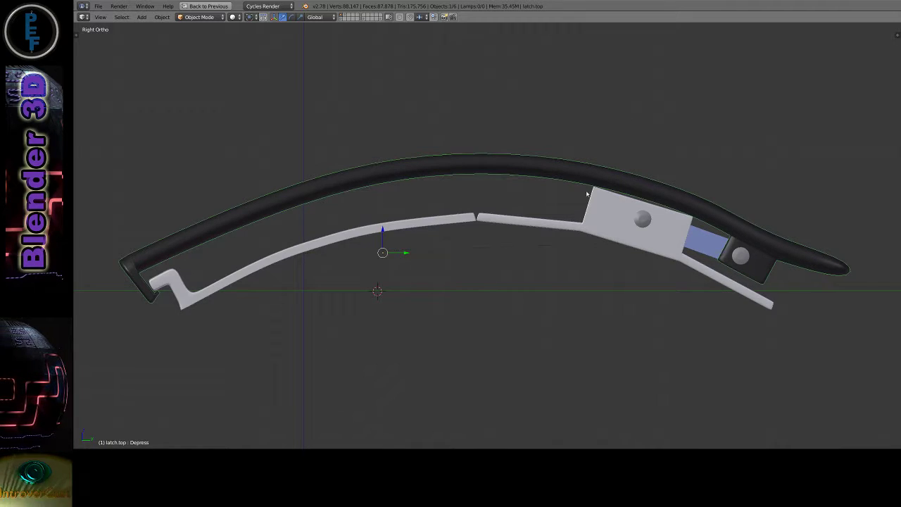
{"action": "scroll", "coordinate": [439, 252], "scroll_direction": "down", "scroll_amount": 1}
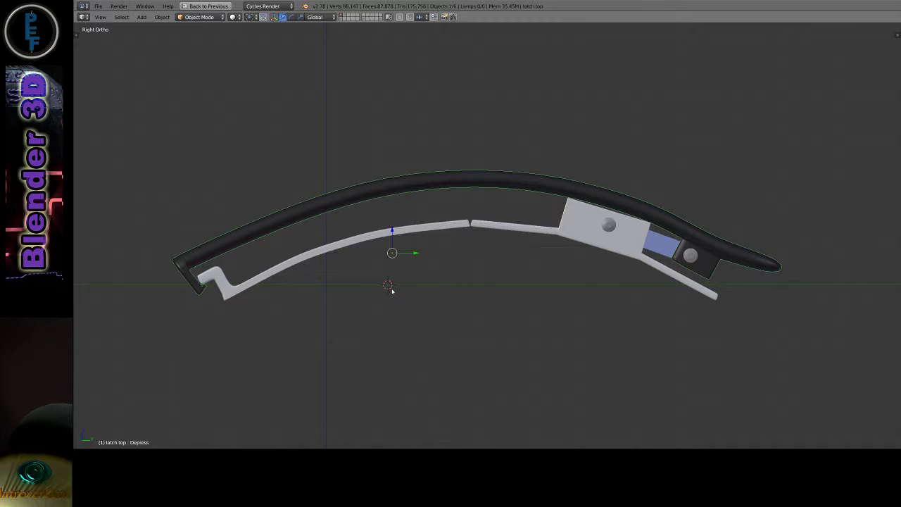
{"action": "key", "text": "h"}
{"action": "key", "text": "shift+2"}
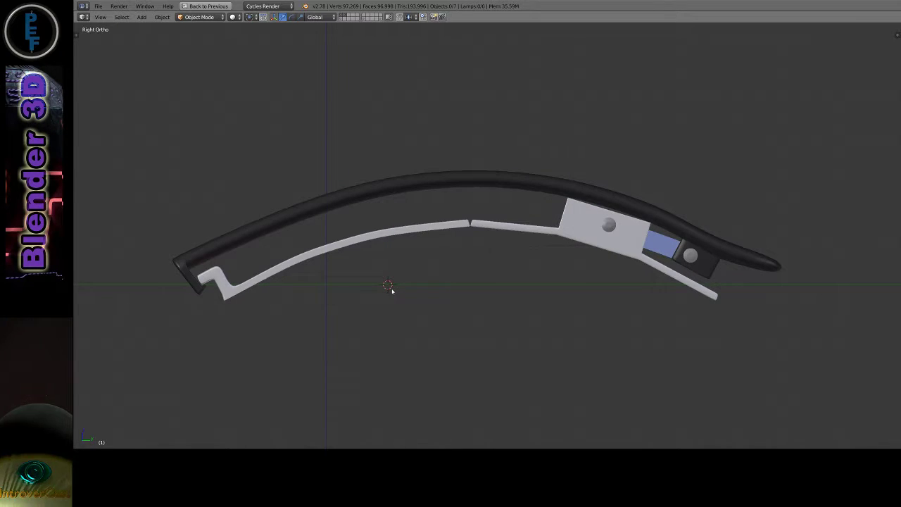
Select the copied arm latch.top.001 and play the animation to watch it move
{"action": "right_click", "coordinate": [387, 184]}
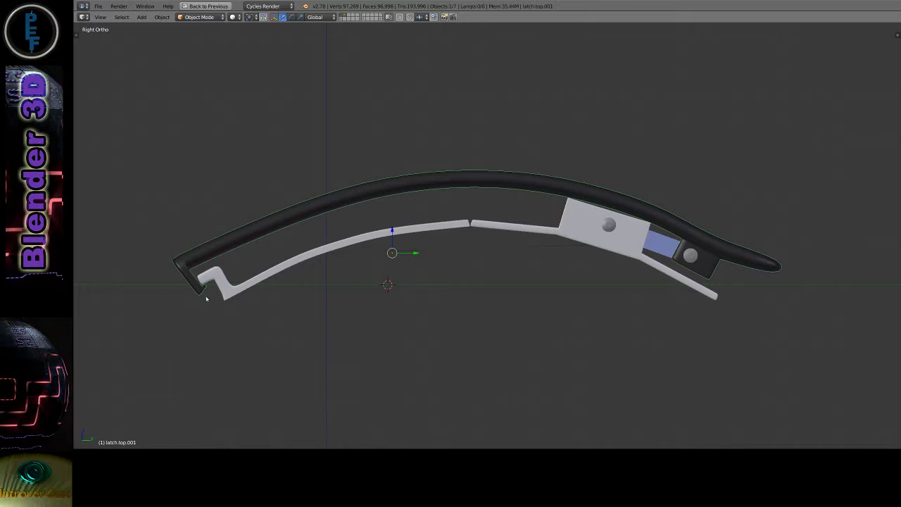
{"action": "key", "text": "alt+a"}
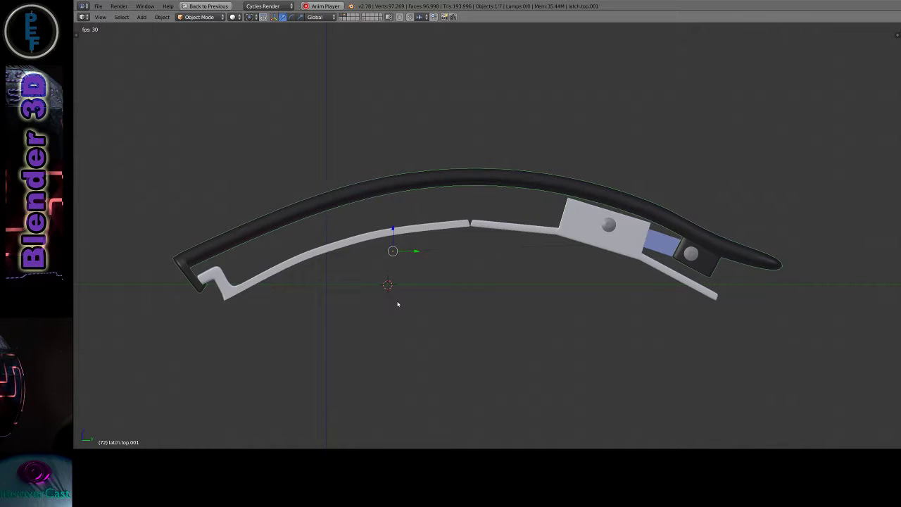
{"action": "key", "text": "alt+a"}
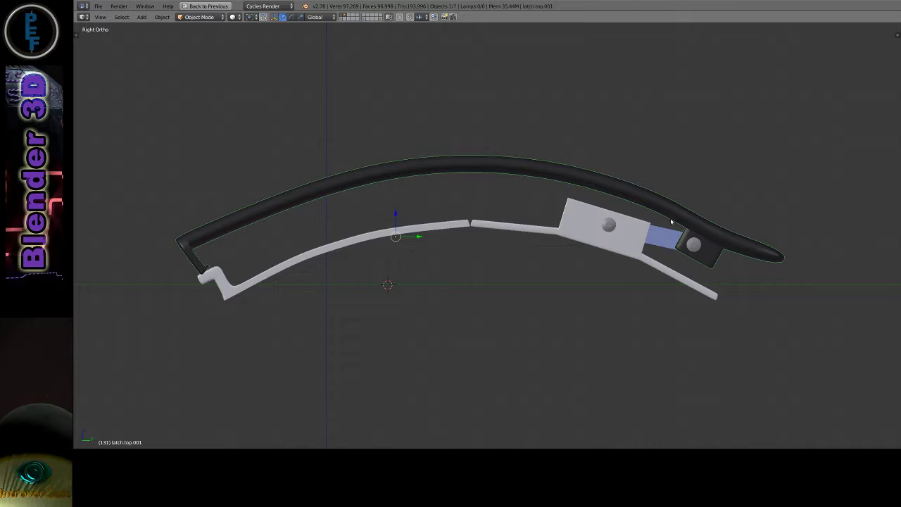
{"action": "key", "text": "alt+a"}
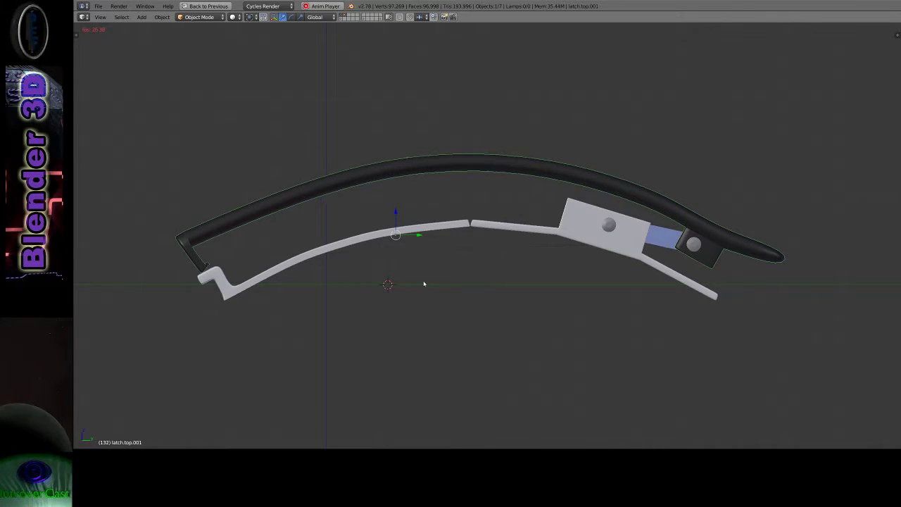
{"action": "key", "text": "alt+a"}
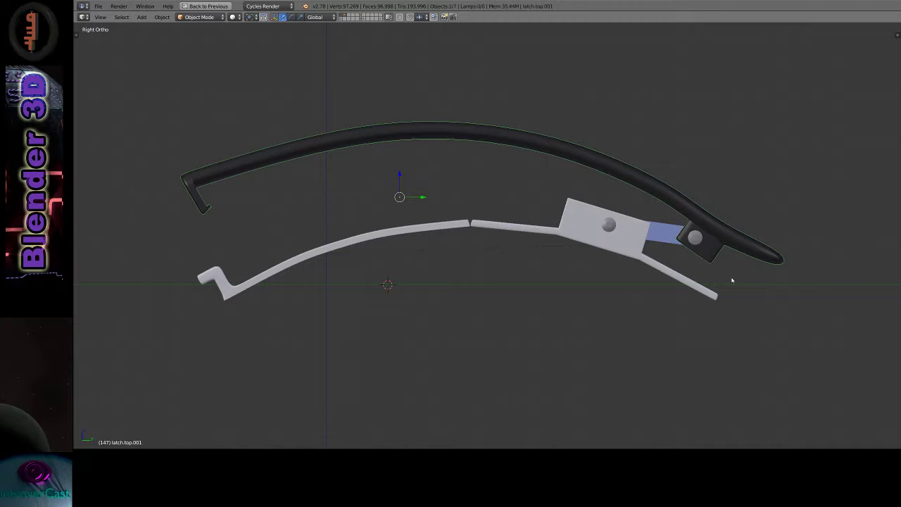
{"action": "key", "text": "alt+a"}
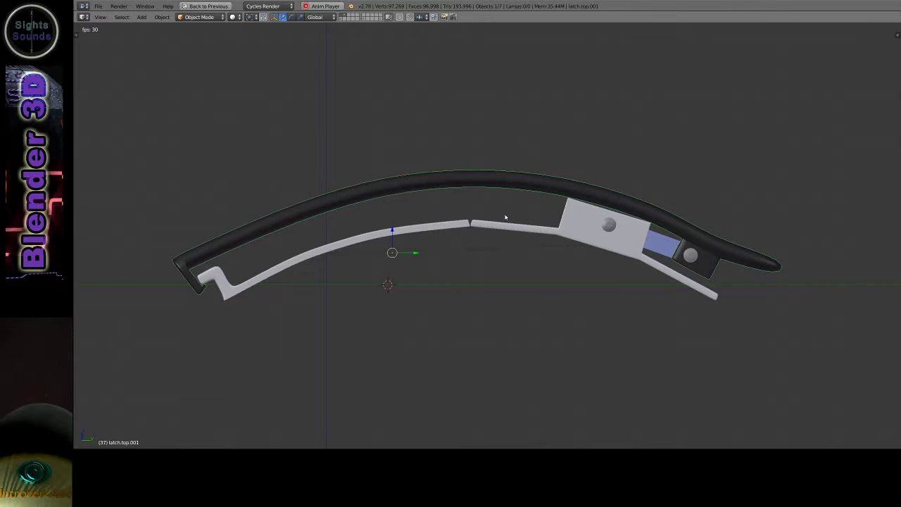
{"action": "scroll", "coordinate": [276, 258], "scroll_direction": "up", "scroll_amount": 10}
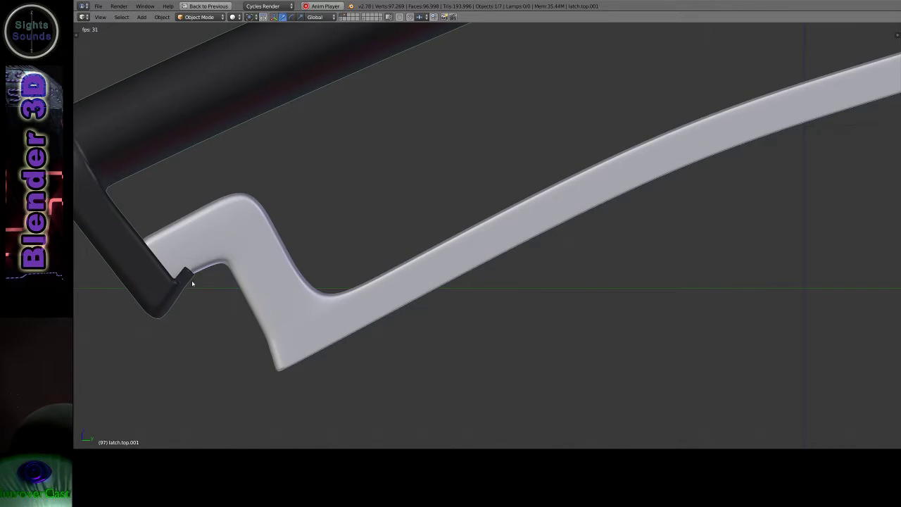
{"action": "scroll", "coordinate": [221, 203], "scroll_direction": "down", "scroll_amount": 10}
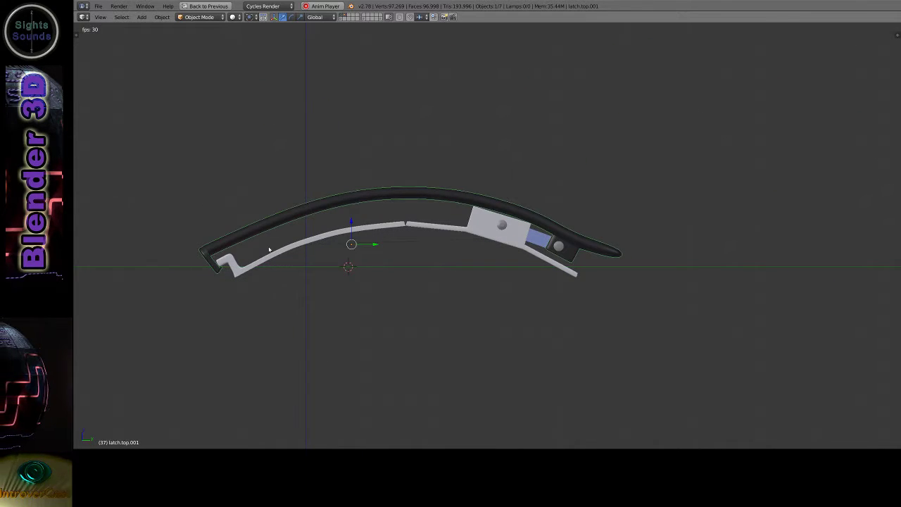
Stop playback, return to frame 1, and enter Edit Mode on latch.top.001
{"action": "key", "text": "Escape"}
{"action": "key", "text": "shift+Left"}
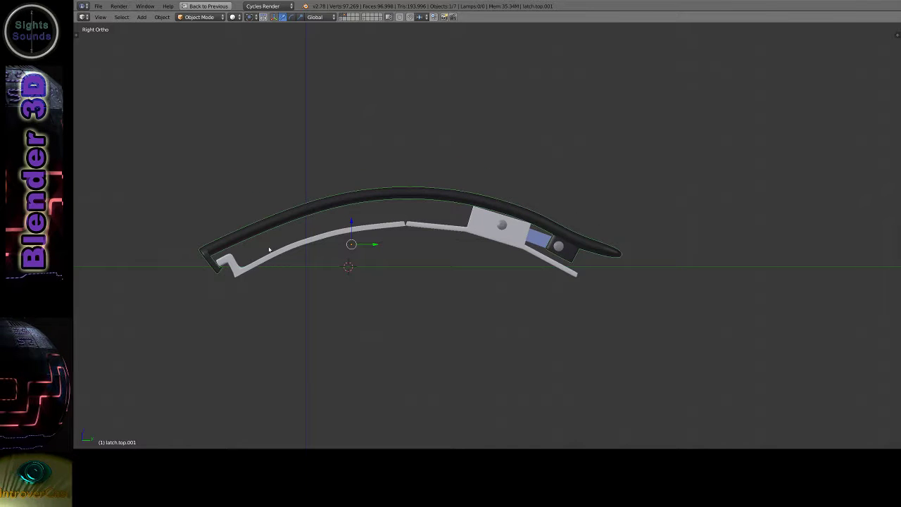
{"action": "scroll", "coordinate": [269, 249], "scroll_direction": "up", "scroll_amount": 4}
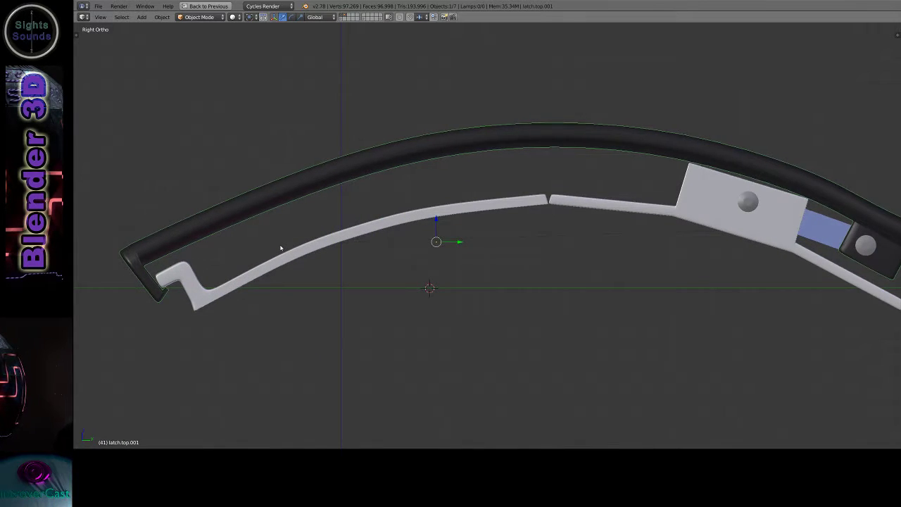
{"action": "key", "text": "Up"}
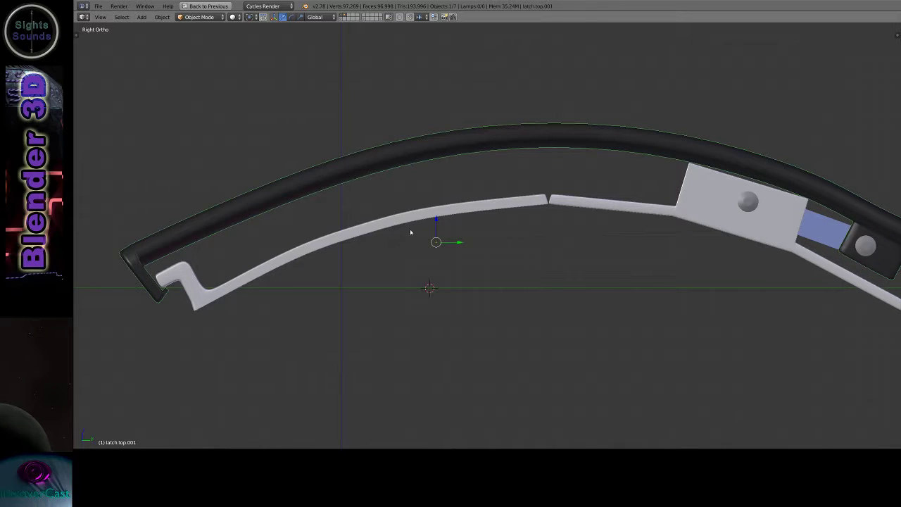
{"action": "key", "text": "Tab"}
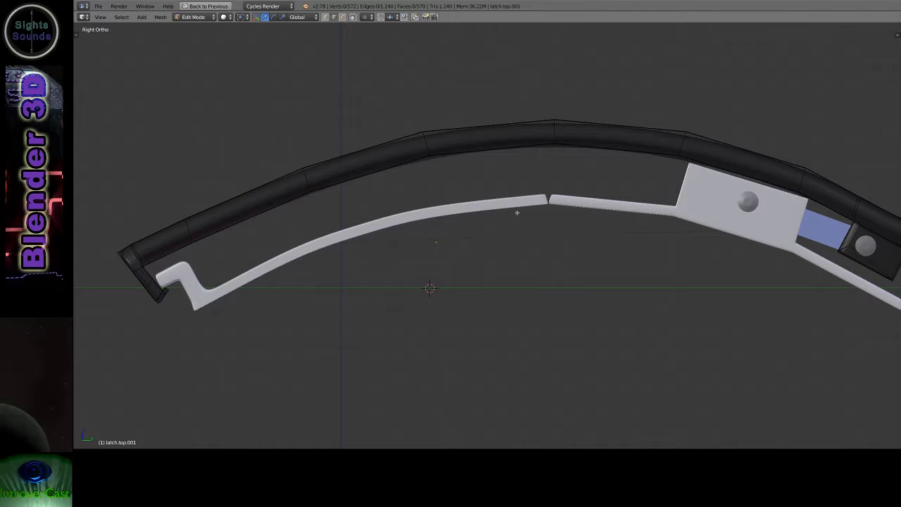
Add the Basis and Key 1 shape keys to latch.top.001
{"action": "key", "text": "Tab"}
{"action": "key", "text": "ctrl+Up"}
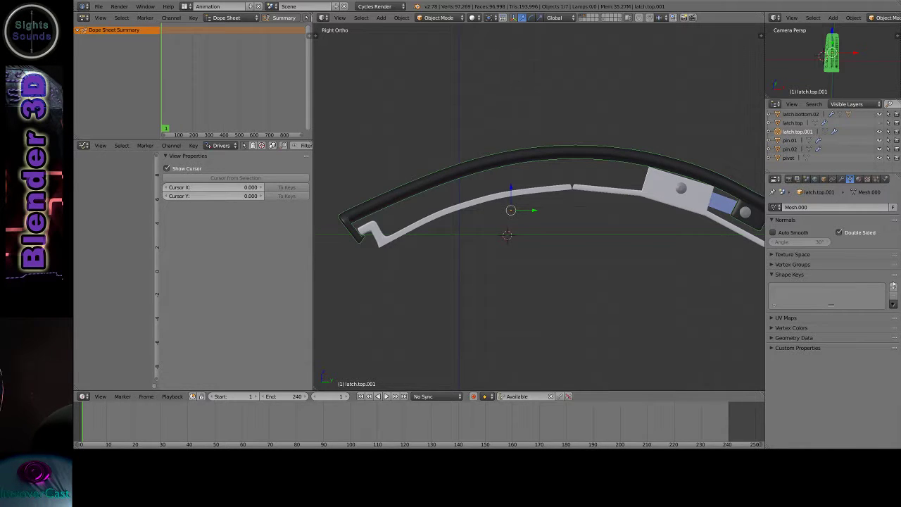
{"action": "left_click", "coordinate": [894, 287]}
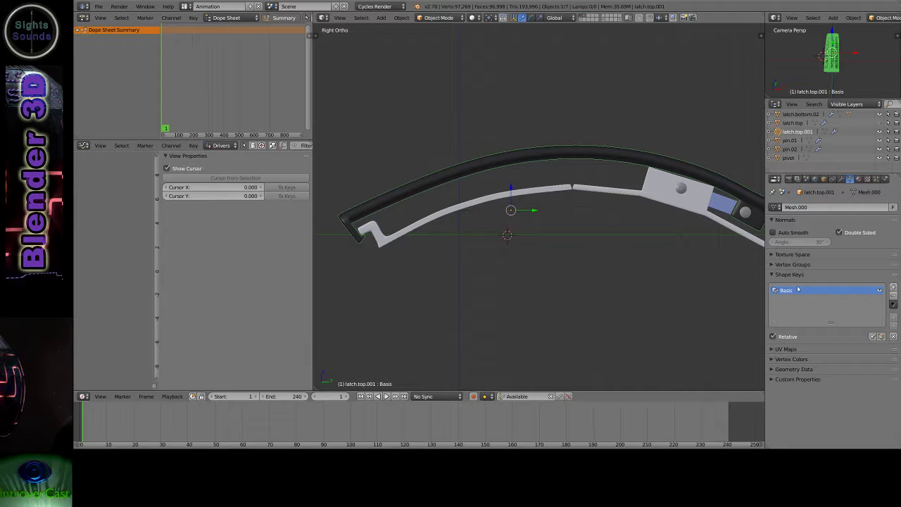
{"action": "right_click", "coordinate": [503, 148]}
{"action": "right_click", "coordinate": [506, 162]}
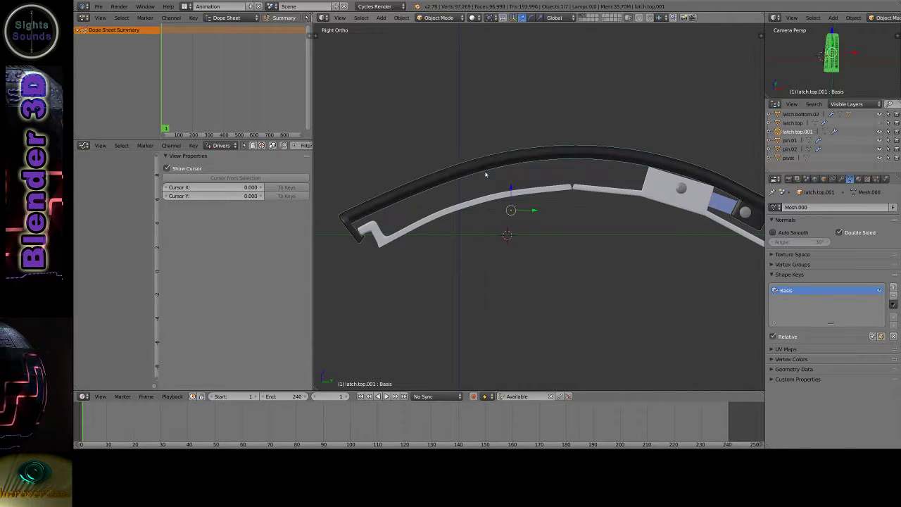
{"action": "left_click", "coordinate": [894, 287]}
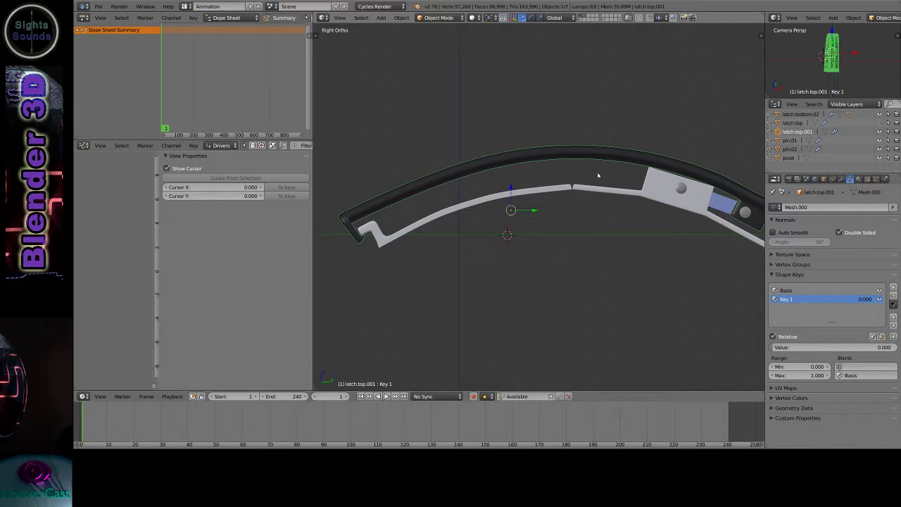
Maximize the 3D view on the arm and edit its mesh on Key 1
{"action": "middle_click_drag", "start_coordinate": [556, 195], "coordinate": [544, 210], "text": "shift"}
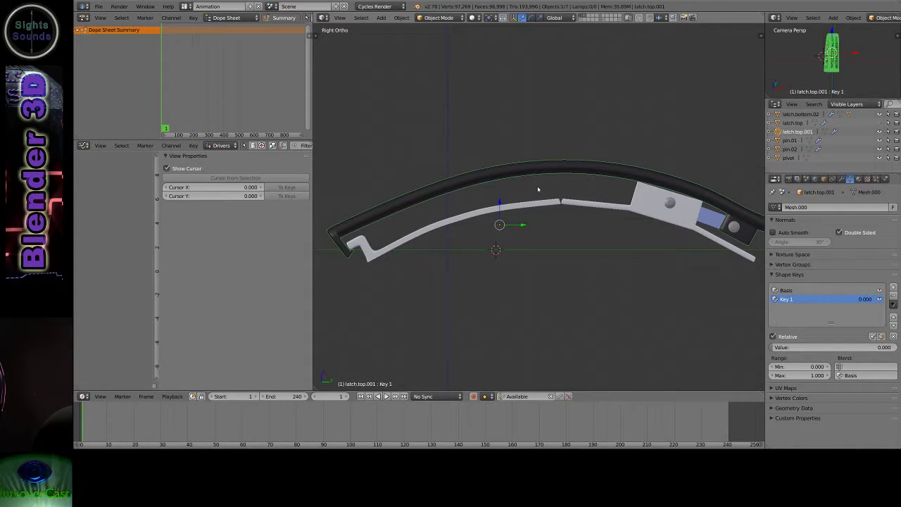
{"action": "key", "text": "ctrl+Up"}
{"action": "key", "text": "Tab"}
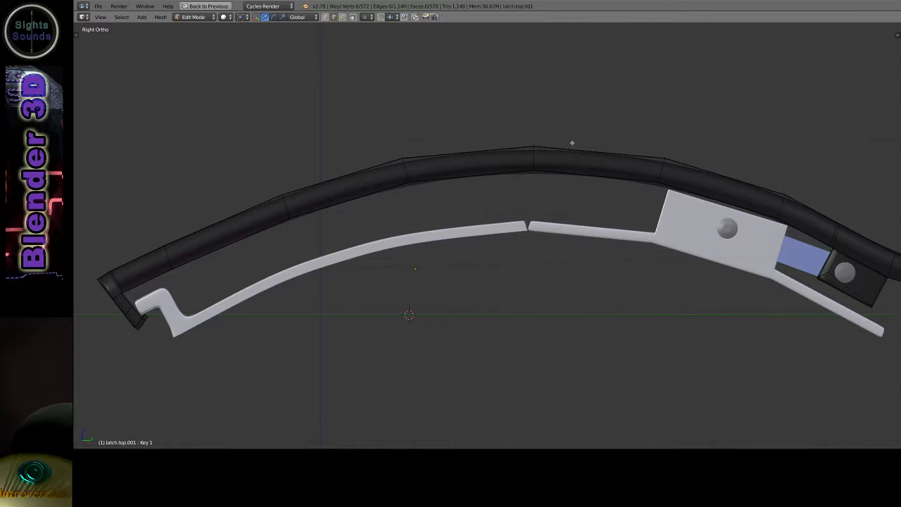
Pull the tube's middle edge loop down with enlarged proportional falloff, then switch to wireframe and deselect
{"action": "right_click", "coordinate": [532, 157], "text": "alt"}
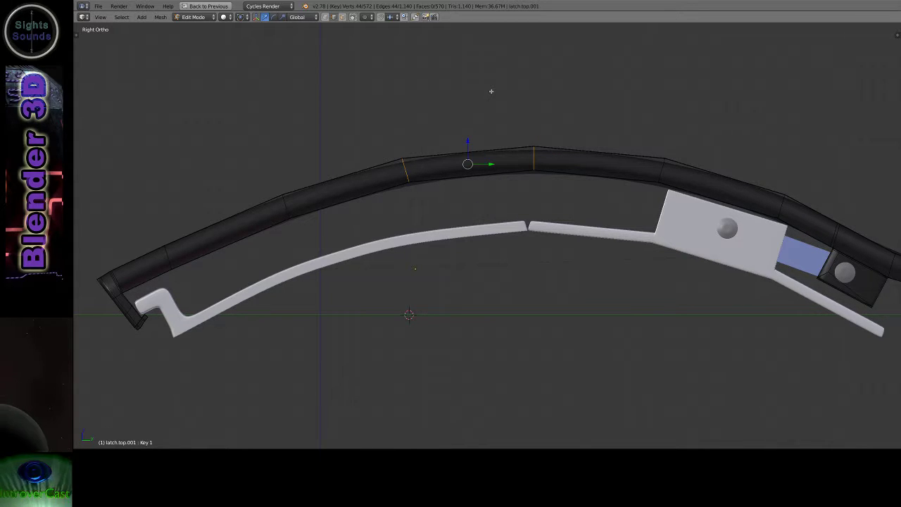
{"action": "key", "text": "o"}
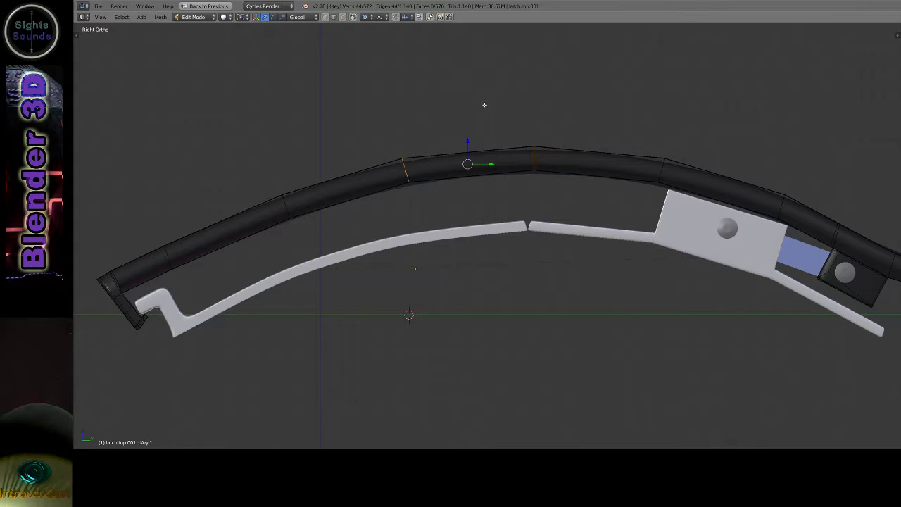
{"action": "key", "text": "g"}
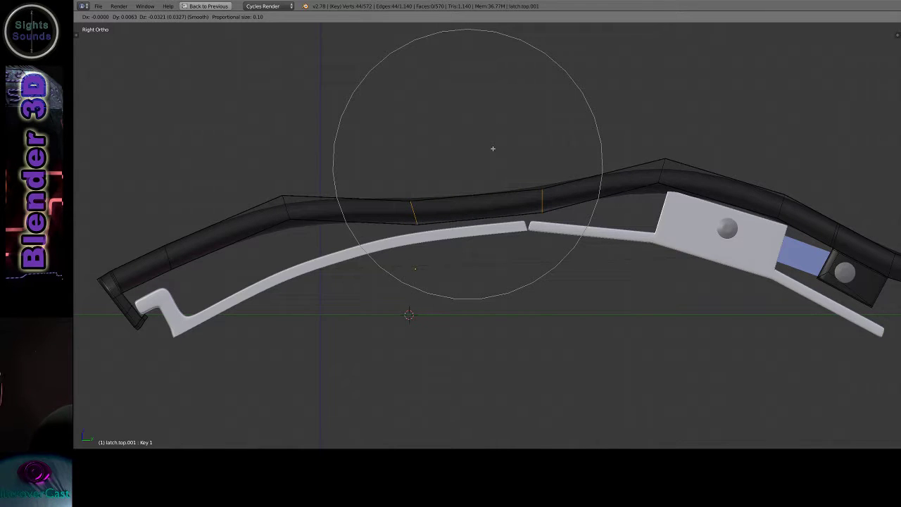
{"action": "scroll", "coordinate": [493, 148], "scroll_direction": "down", "scroll_amount": 2}
{"action": "scroll", "coordinate": [493, 148], "scroll_direction": "down", "scroll_amount": 3}
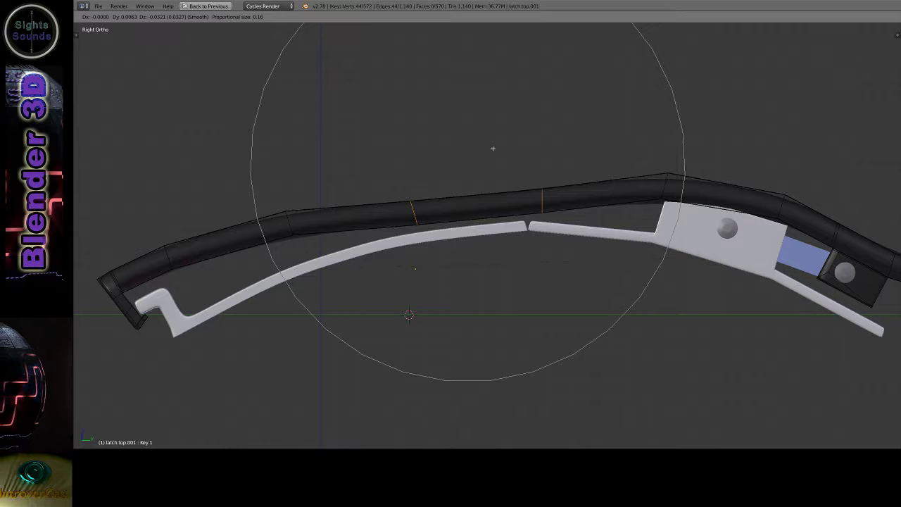
{"action": "left_click", "coordinate": [493, 148]}
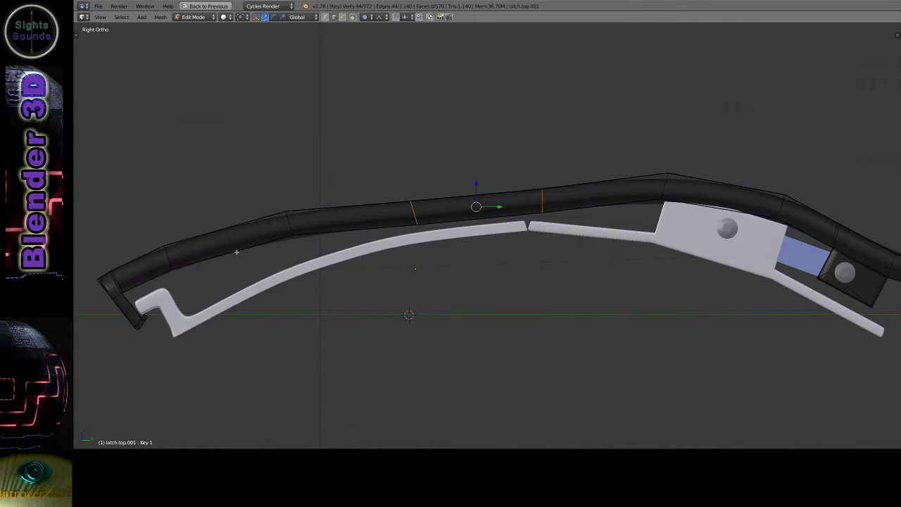
{"action": "middle_click_drag", "start_coordinate": [159, 275], "coordinate": [279, 224], "text": "shift"}
{"action": "key", "text": "a"}
{"action": "key", "text": "z"}
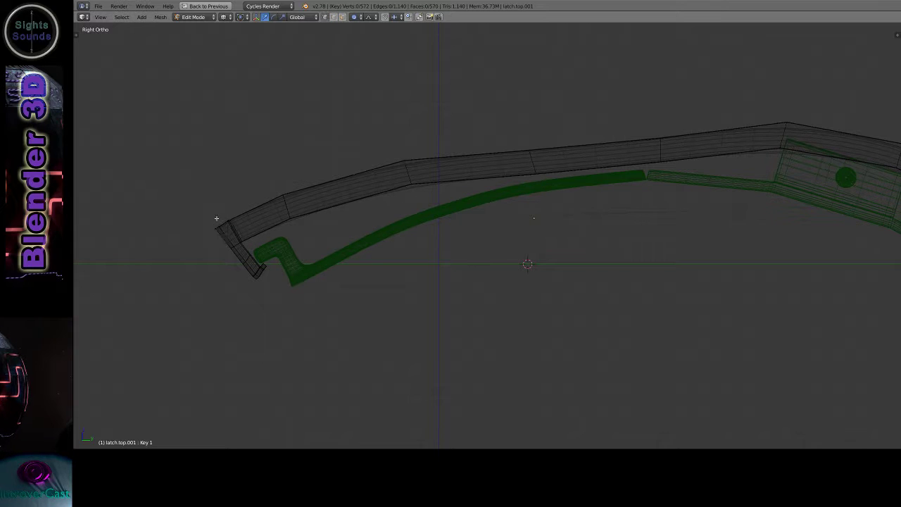
Box-select the arm's hooked end and rotate it with smooth falloff
{"action": "key", "text": "b"}
{"action": "left_click_drag", "start_coordinate": [200, 203], "coordinate": [279, 303]}
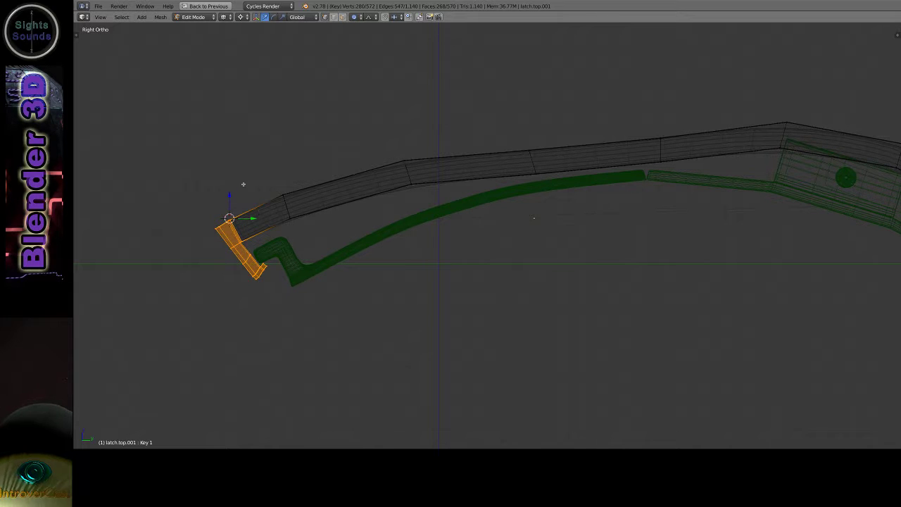
{"action": "key", "text": "r"}
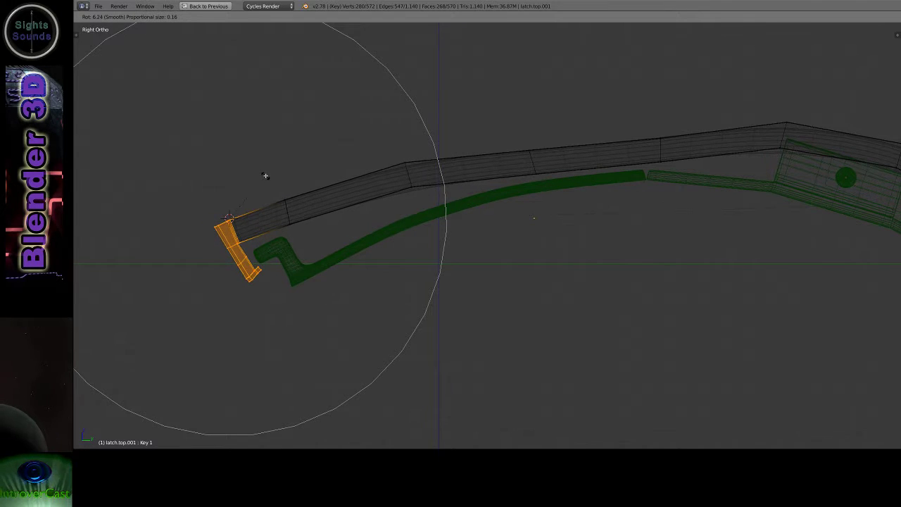
{"action": "left_click", "coordinate": [265, 175]}
Change the selection mode, turn off proportional editing, and move the first-bend edge loop
{"action": "key", "text": "ctrl+Tab"}
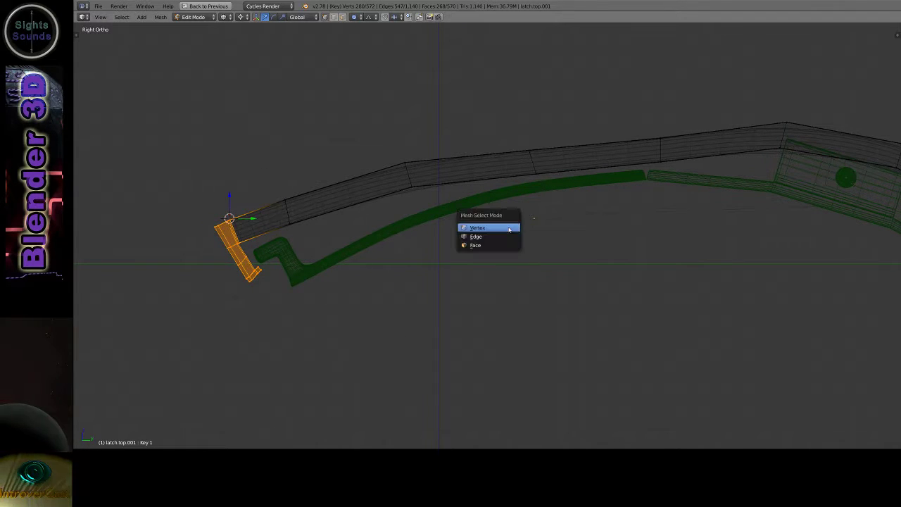
{"action": "left_click", "coordinate": [508, 227]}
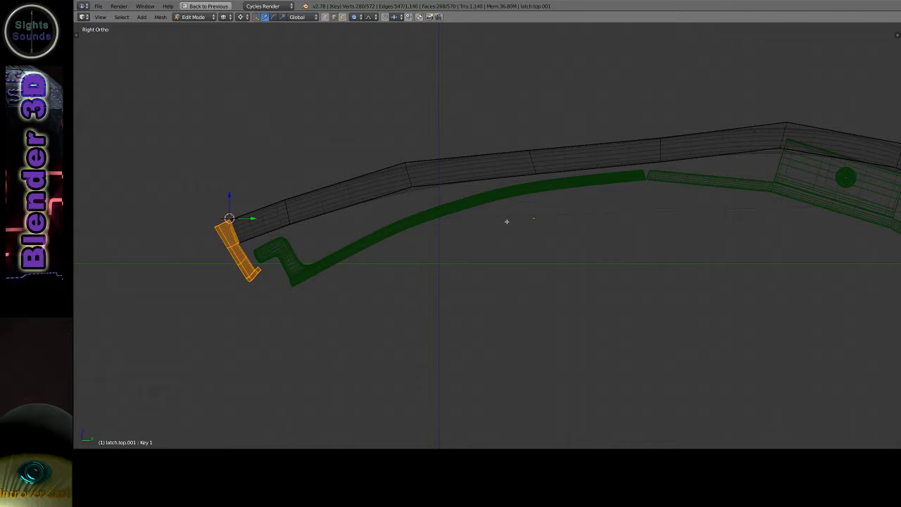
{"action": "right_click", "coordinate": [407, 176], "text": "alt"}
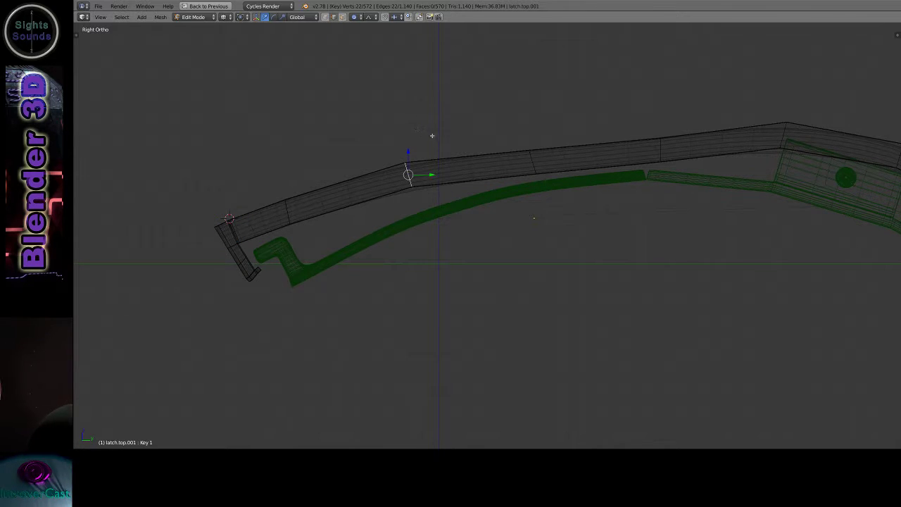
{"action": "key", "text": "g"}
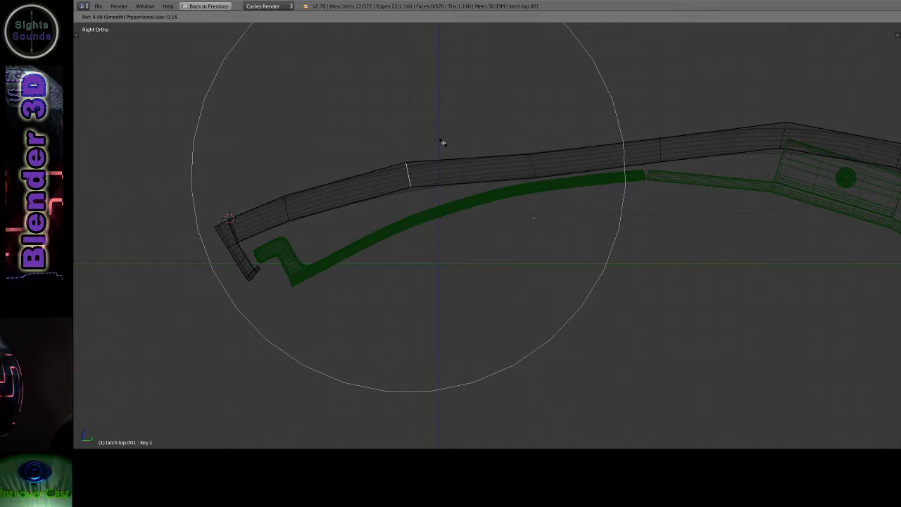
{"action": "key", "text": "Escape"}
{"action": "key", "text": "o"}
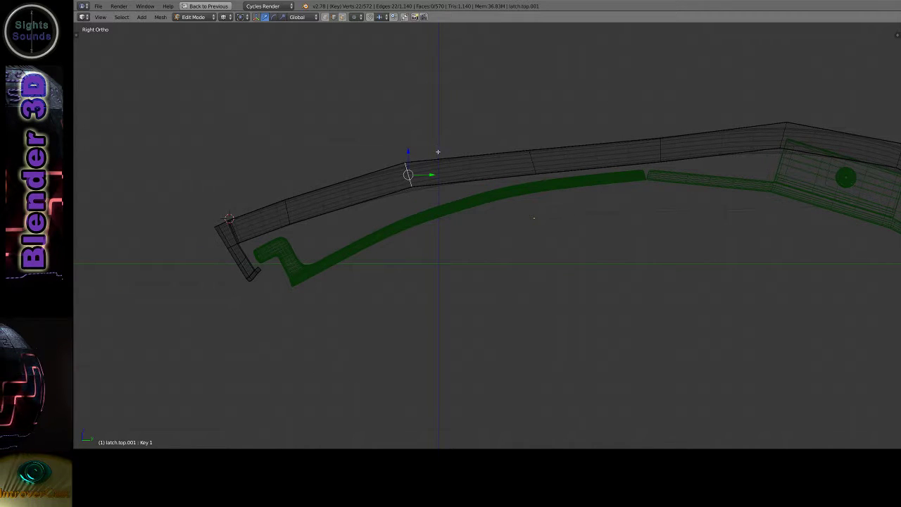
{"action": "key", "text": "g"}
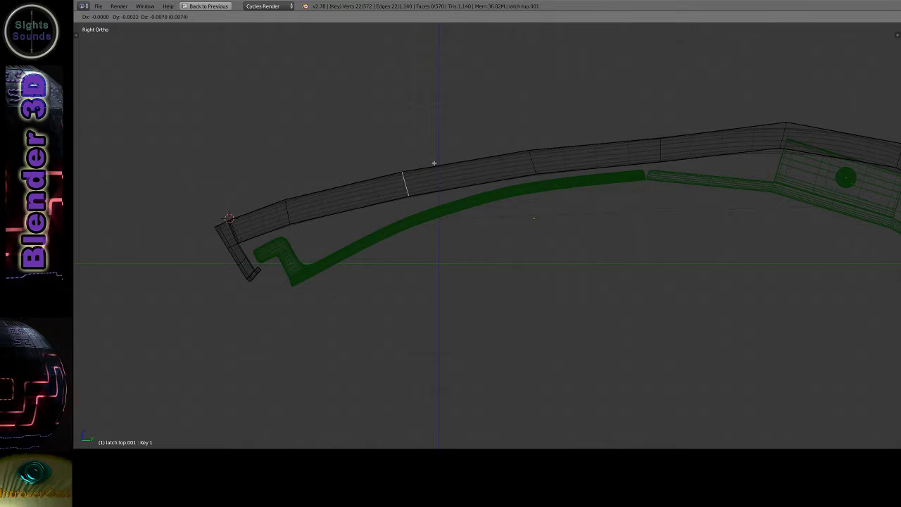
{"action": "left_click", "coordinate": [434, 164]}
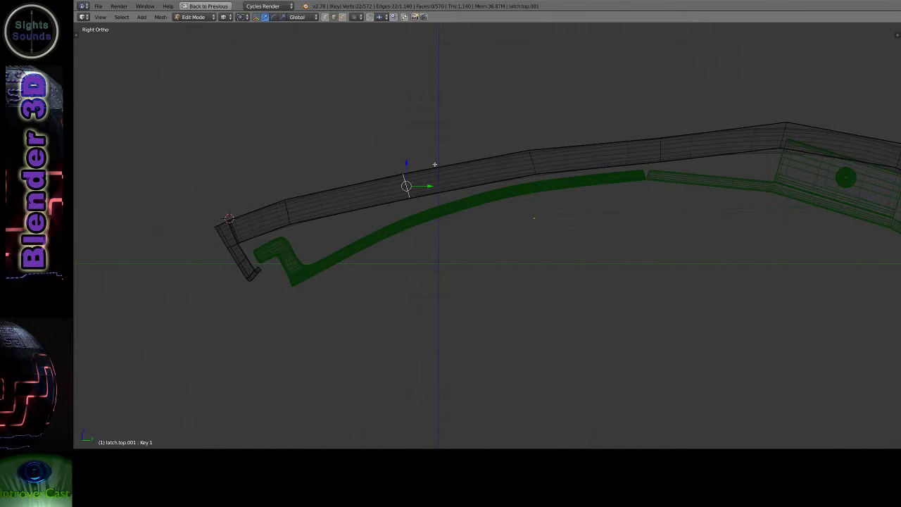
Reposition the next edge loop toward the hook with several moves and a tilt
{"action": "right_click", "coordinate": [289, 209], "text": "alt"}
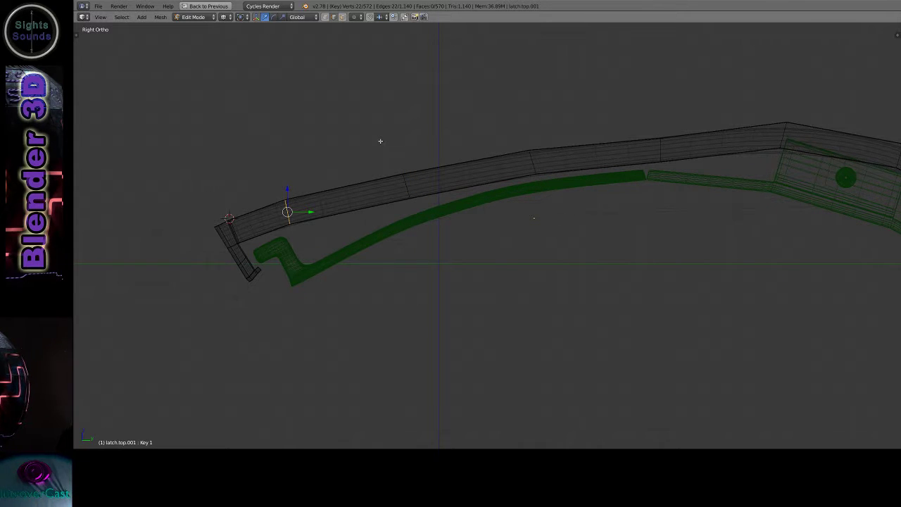
{"action": "key", "text": "g"}
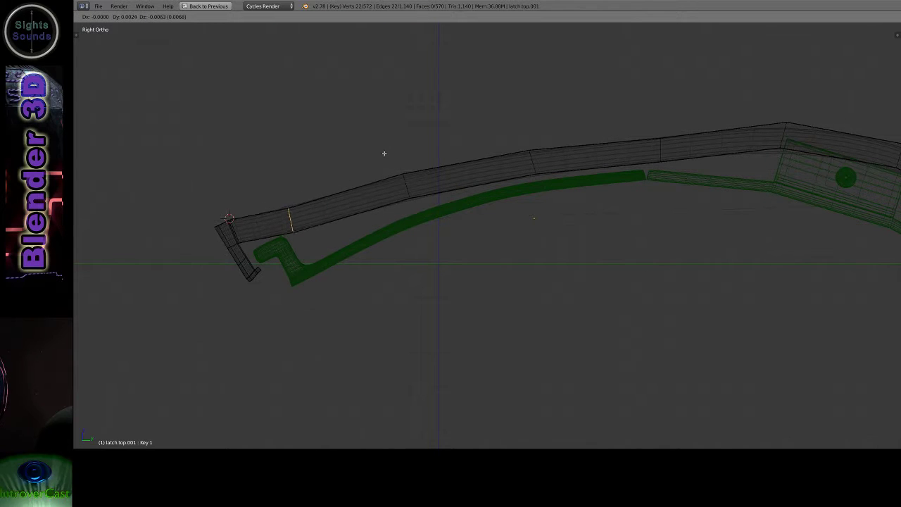
{"action": "left_click", "coordinate": [384, 146]}
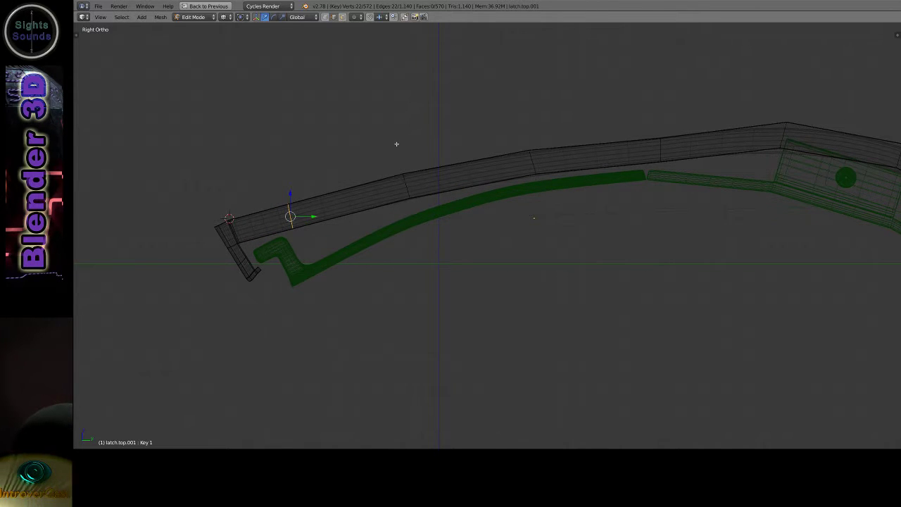
{"action": "key", "text": "r"}
{"action": "left_click", "coordinate": [391, 131]}
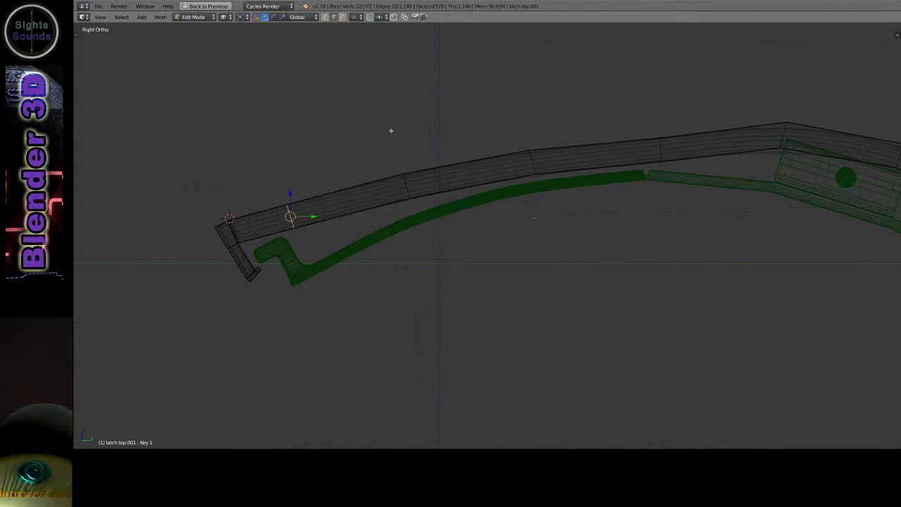
{"action": "key", "text": "g"}
{"action": "left_click", "coordinate": [431, 127]}
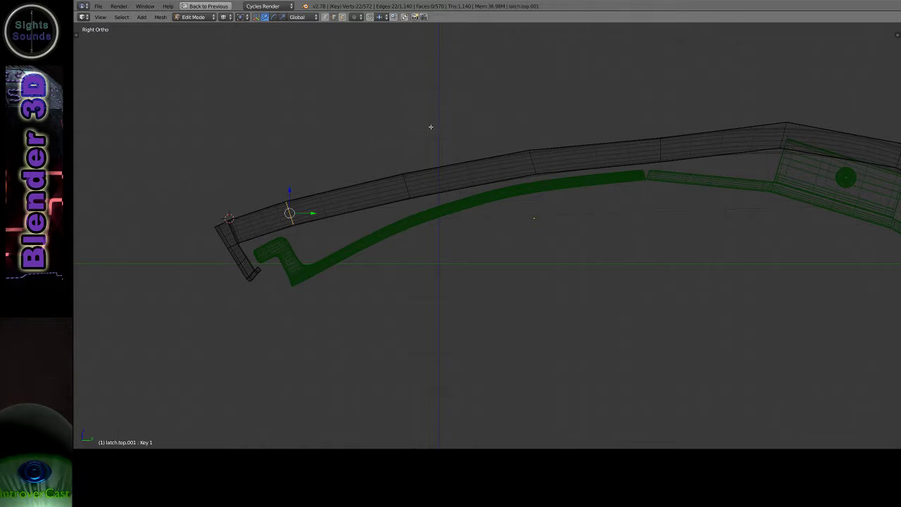
{"action": "key", "text": "g"}
{"action": "left_click", "coordinate": [574, 114]}
{"action": "key", "text": "g"}
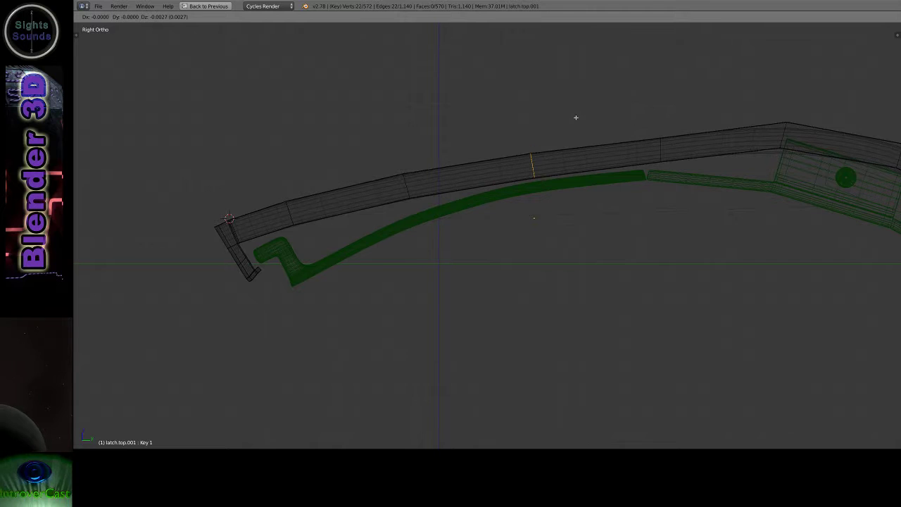
{"action": "left_click", "coordinate": [576, 118]}
Raise and rotate upright the edge loop at the bend above the hinge block
{"action": "middle_click_drag", "start_coordinate": [782, 207], "coordinate": [650, 262], "text": "shift"}
{"action": "scroll", "coordinate": [650, 261], "scroll_direction": "up", "scroll_amount": 2}
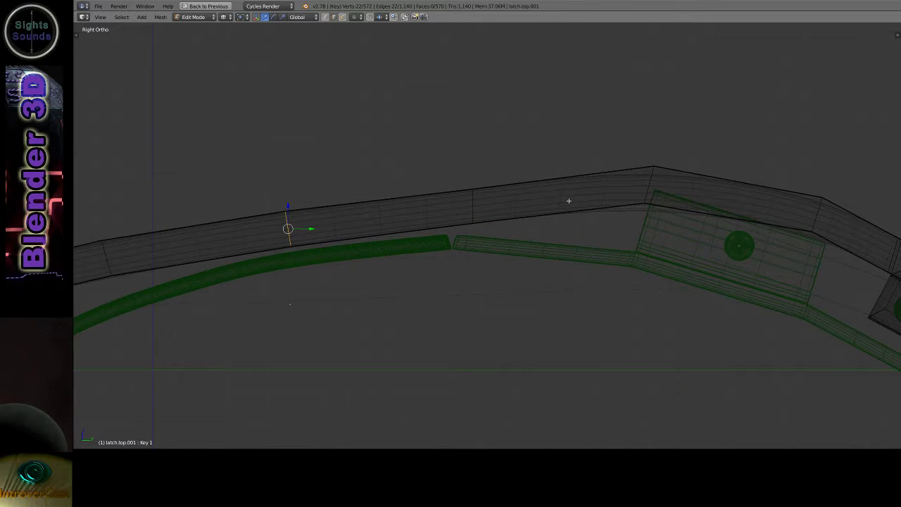
{"action": "right_click", "coordinate": [656, 181], "text": "alt"}
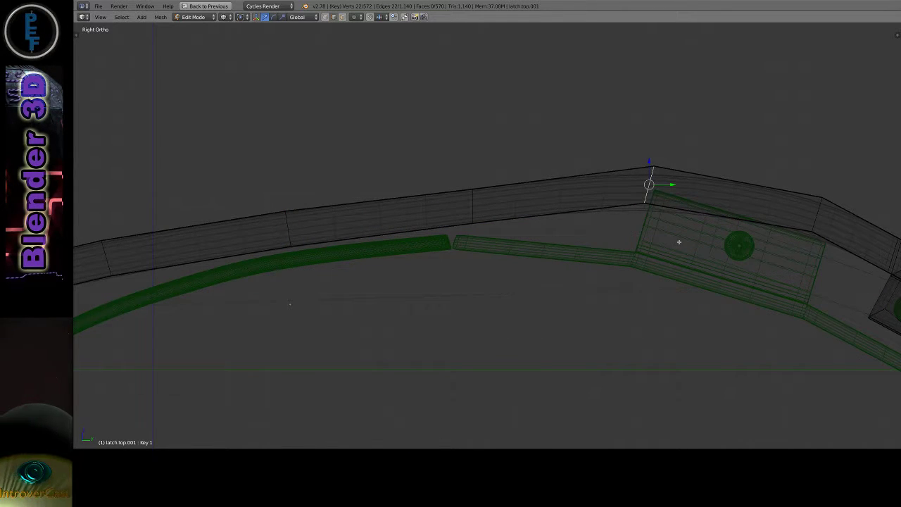
{"action": "key", "text": "g"}
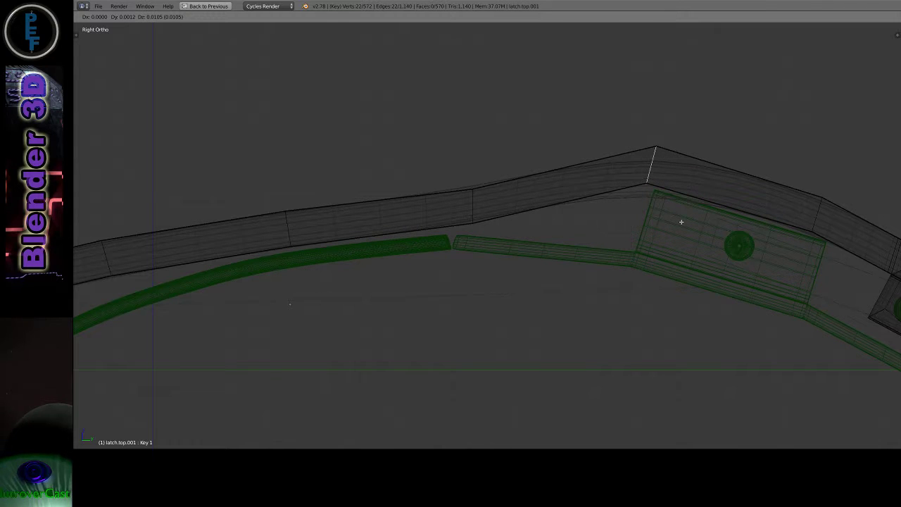
{"action": "left_click", "coordinate": [681, 222]}
{"action": "key", "text": "r"}
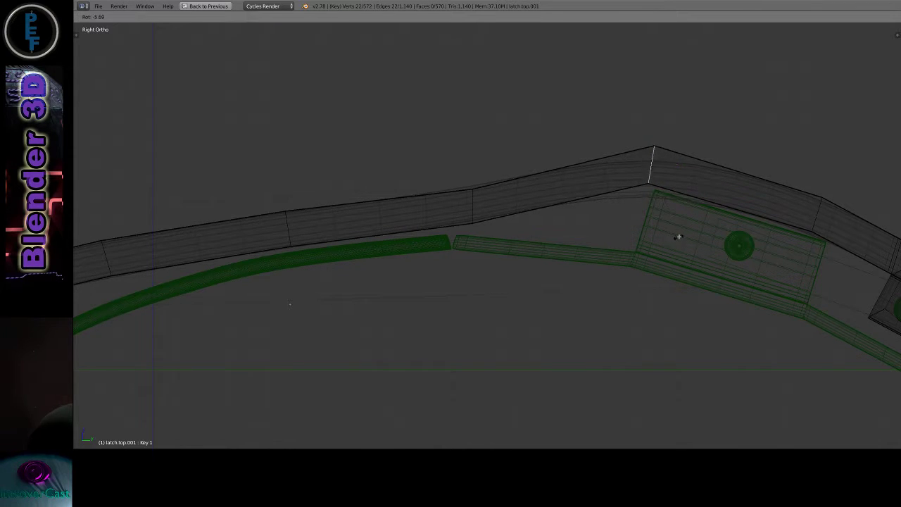
{"action": "left_click", "coordinate": [691, 224]}
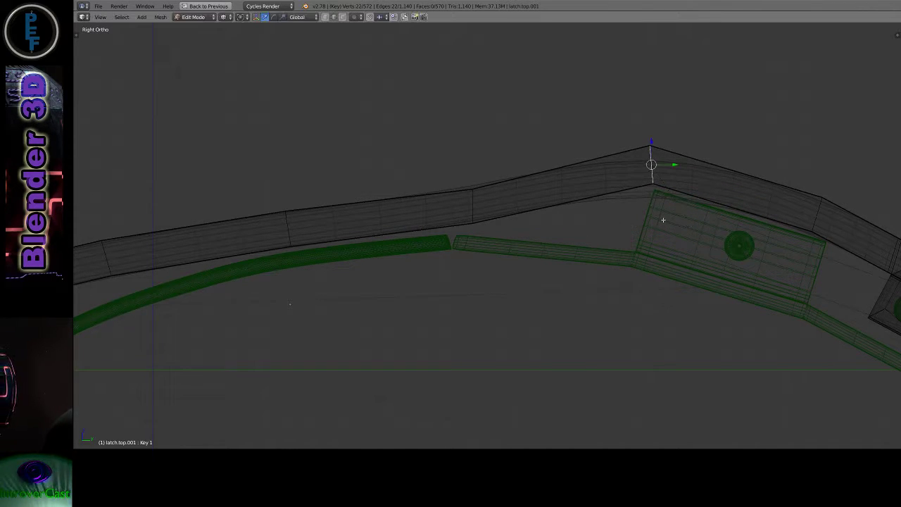
Preview the deformation in playback, then tilt and shift the rising segment's edge loop
{"action": "right_click", "coordinate": [472, 209]}
{"action": "key", "text": "alt+a"}
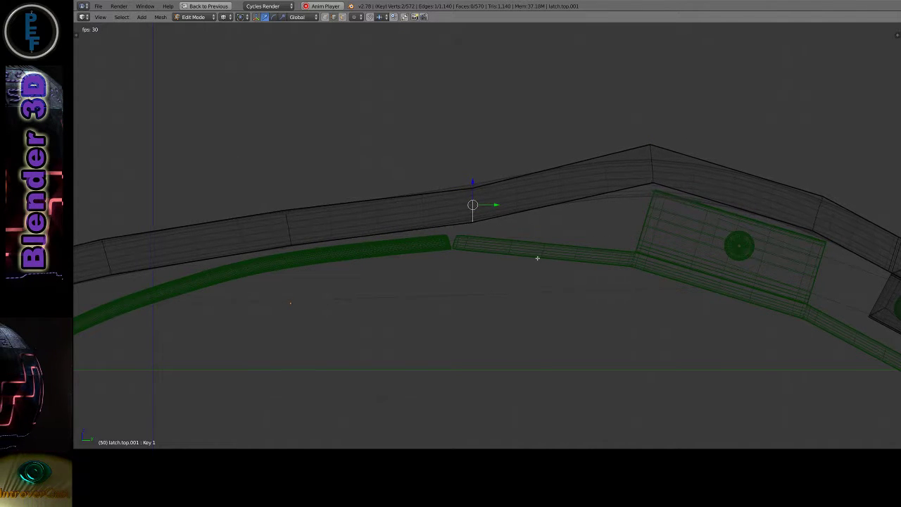
{"action": "key", "text": "alt+a"}
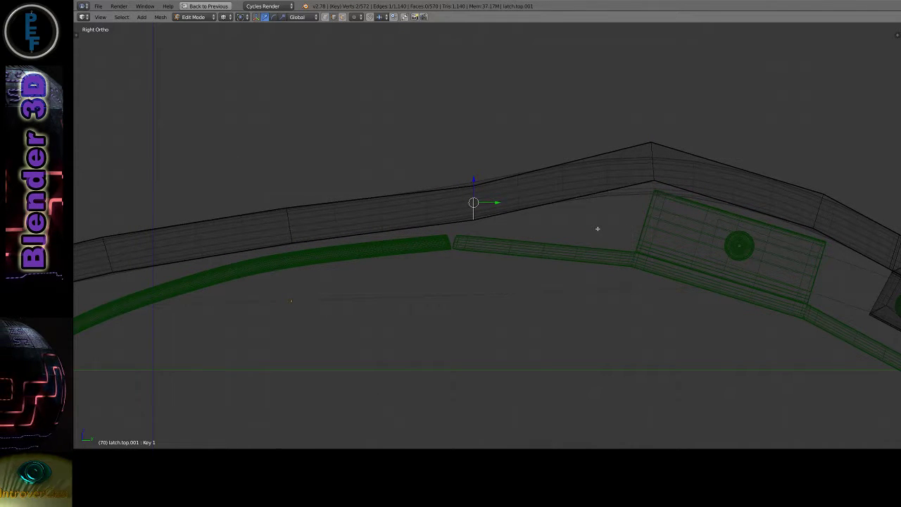
{"action": "key", "text": "r"}
{"action": "left_click", "coordinate": [597, 204]}
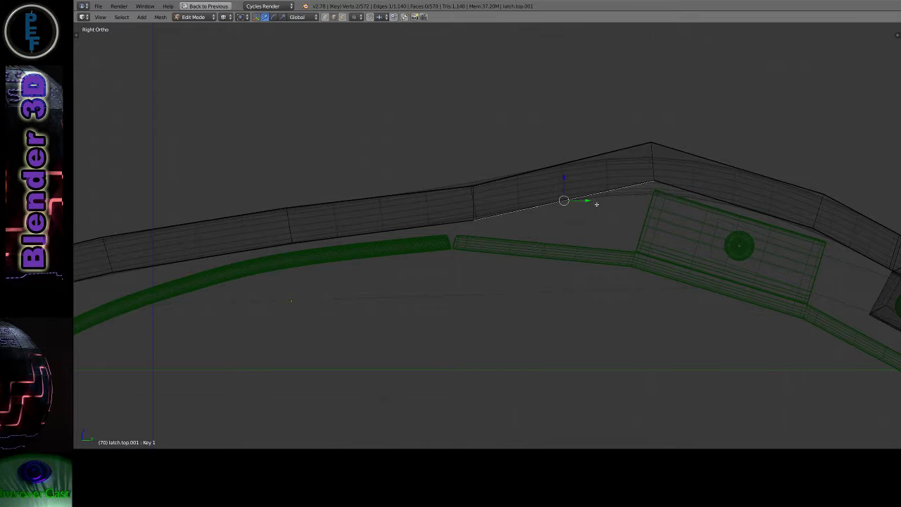
{"action": "key", "text": "shift+Left"}
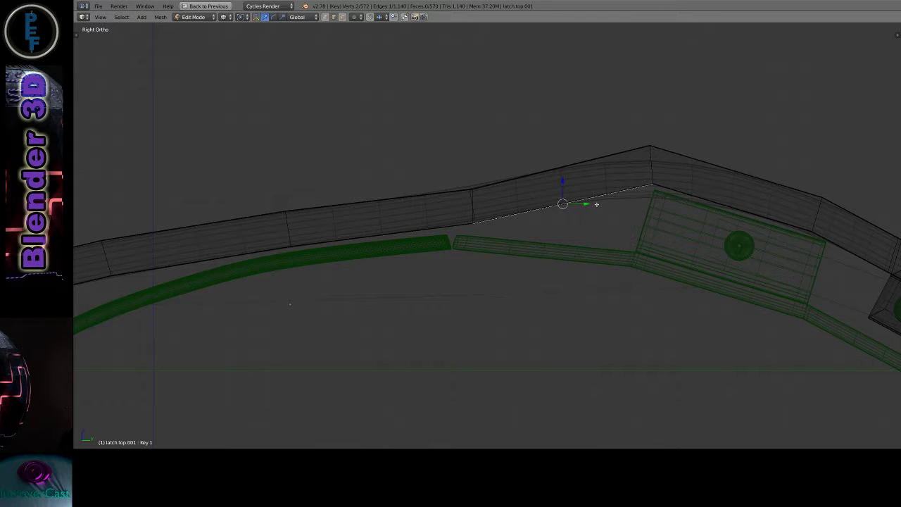
{"action": "key", "text": "g"}
{"action": "left_click", "coordinate": [595, 212]}
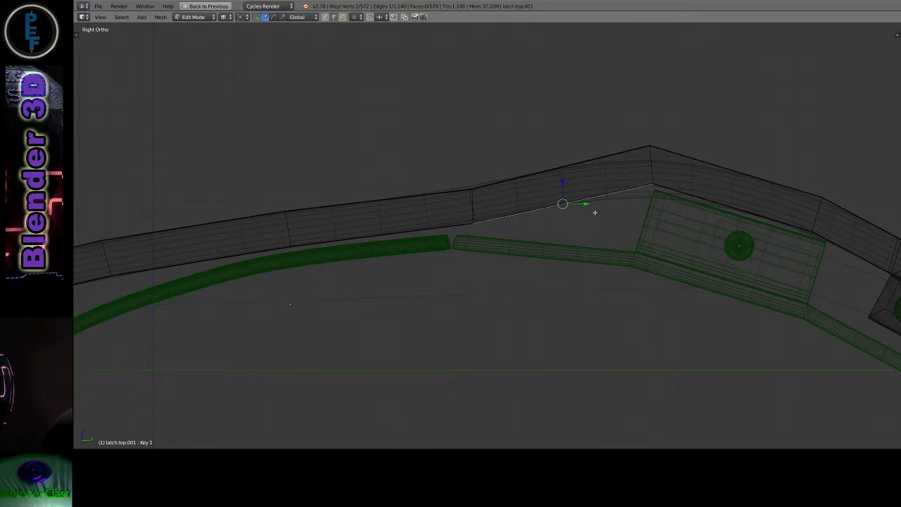
Raise the edge loop beside the peak to bend the rail, then return to Object Mode
{"action": "right_click", "coordinate": [475, 201], "text": "alt"}
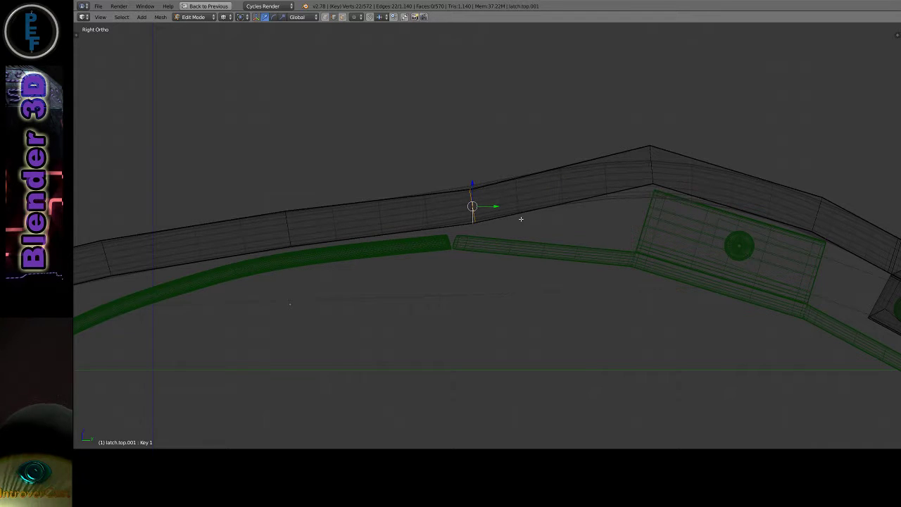
{"action": "key", "text": "g"}
{"action": "left_click", "coordinate": [532, 192]}
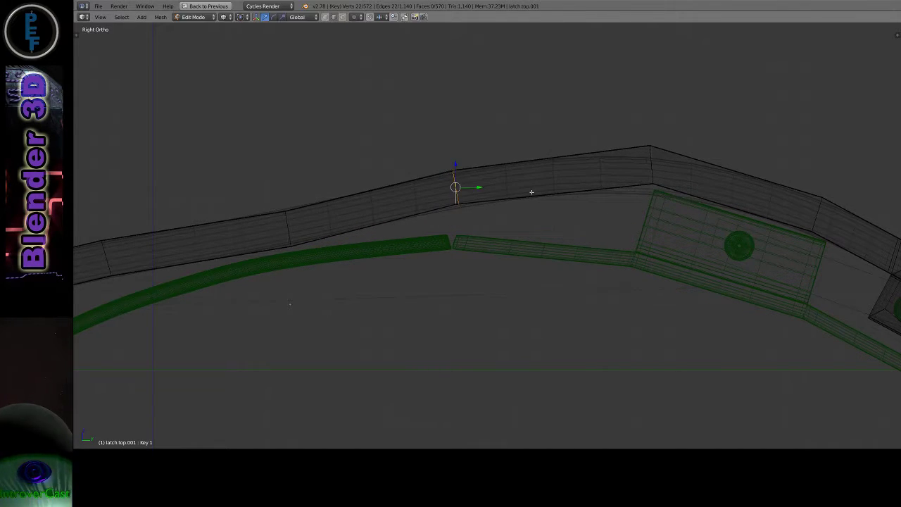
{"action": "scroll", "coordinate": [531, 192], "scroll_direction": "down", "scroll_amount": 5}
{"action": "key", "text": "Tab"}
{"action": "middle_click_drag", "start_coordinate": [595, 373], "coordinate": [581, 247], "text": "shift"}
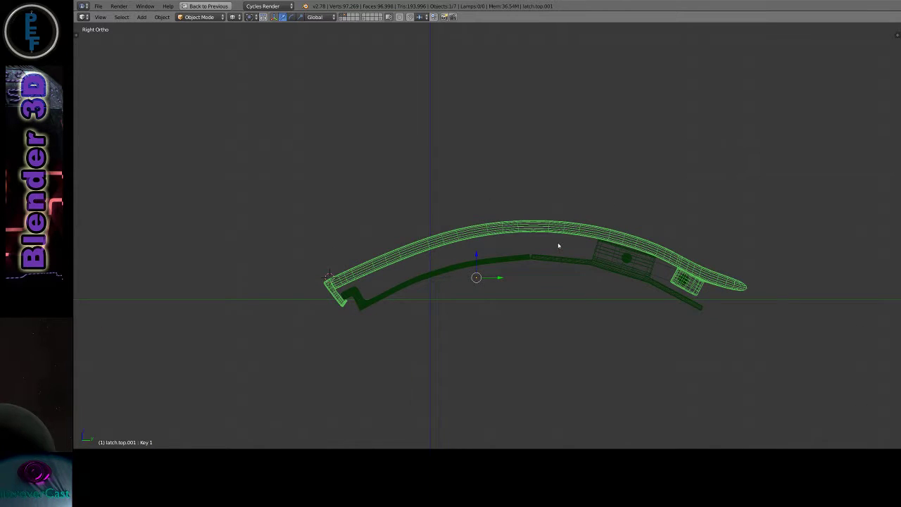
Switch to the Animation layout, test the Key 1 slider, and reset it to 0
{"action": "key", "text": "ctrl+Up"}
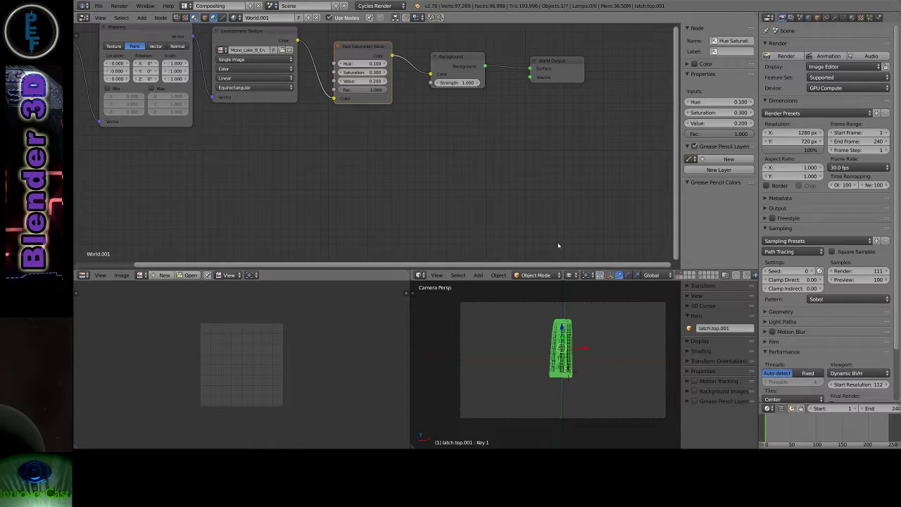
{"action": "key", "text": "ctrl+Left"}
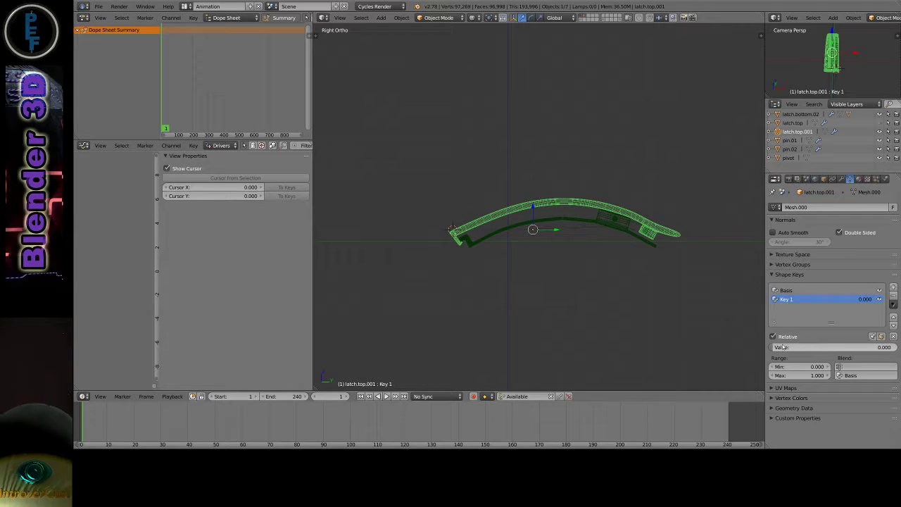
{"action": "left_click_drag", "start_coordinate": [777, 347], "coordinate": [893, 347]}
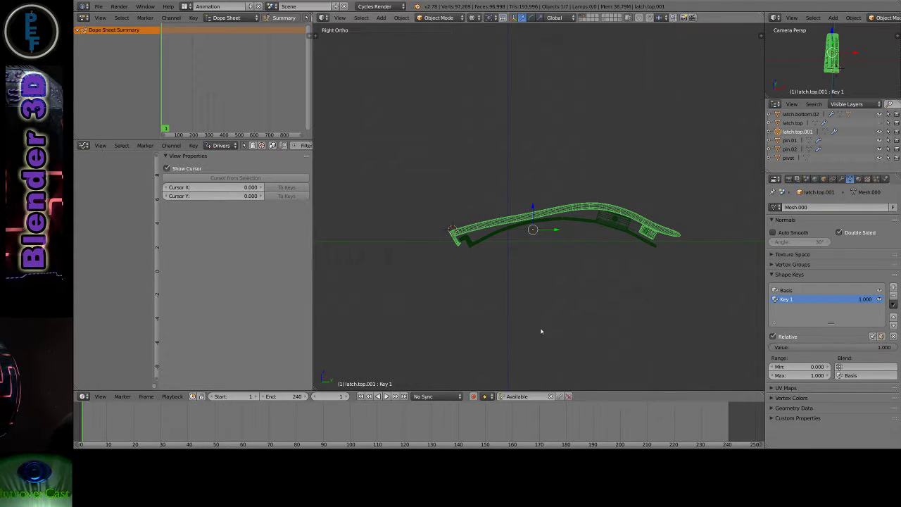
{"action": "left_click_drag", "start_coordinate": [816, 347], "coordinate": [776, 347]}
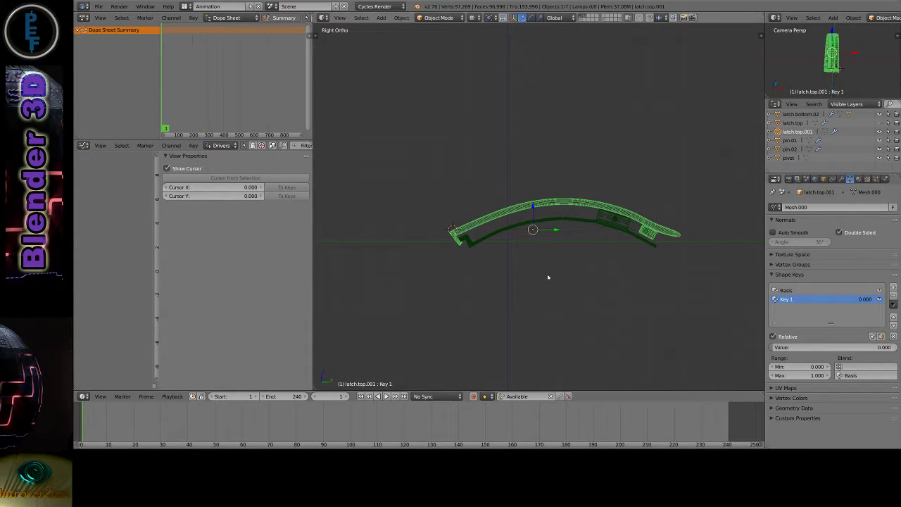
Play the animation in solid shading framed on the latch, then stop at frame 1
{"action": "key", "text": "alt+a"}
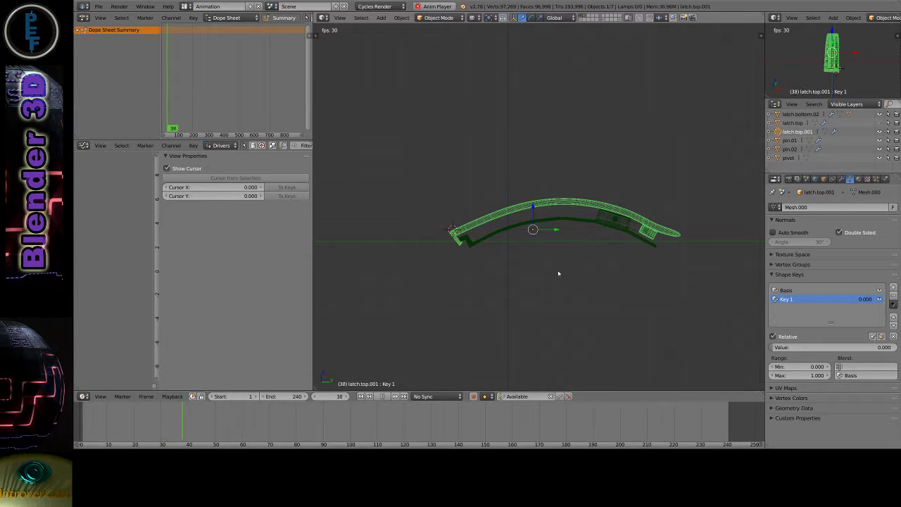
{"action": "key", "text": "z"}
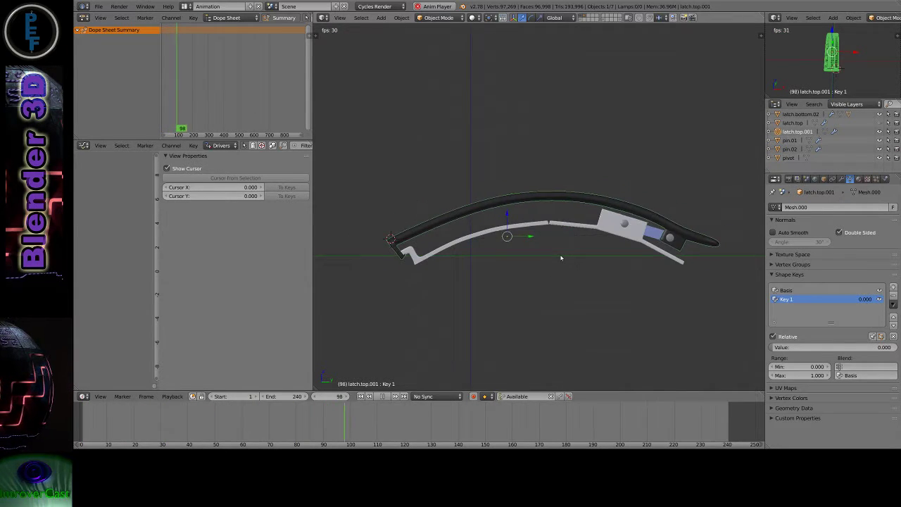
{"action": "key", "text": "KP_Decimal"}
{"action": "scroll", "coordinate": [457, 269], "scroll_direction": "down", "scroll_amount": 2}
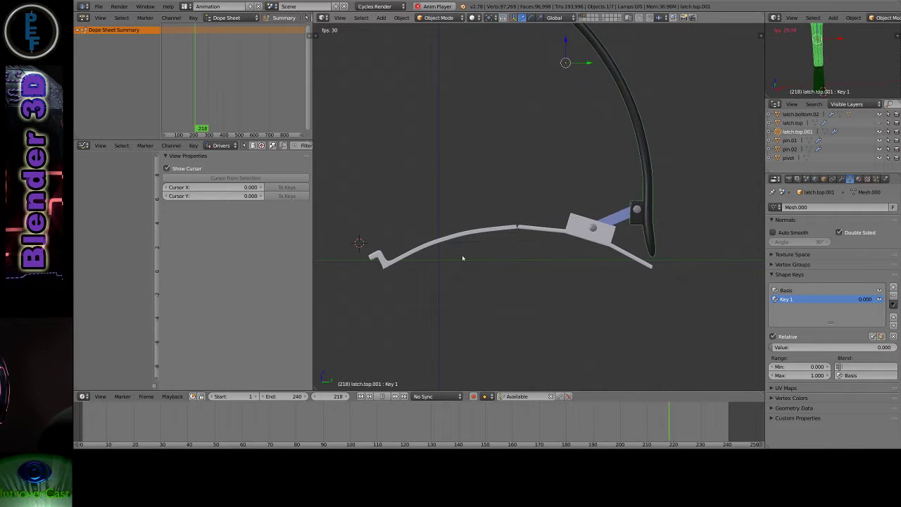
{"action": "key", "text": "Escape"}
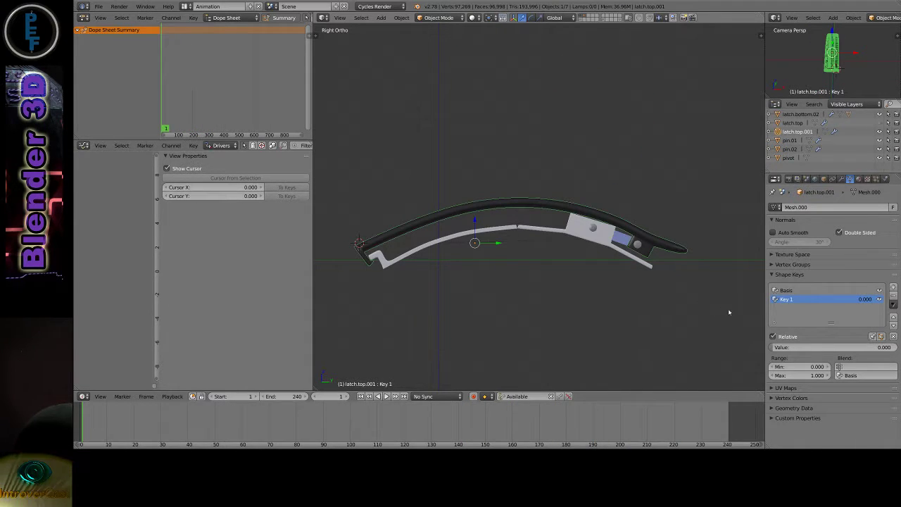
Add an empty driver to Key 1's Value with Manually Create Later (Single)
{"action": "right_click", "coordinate": [792, 348]}
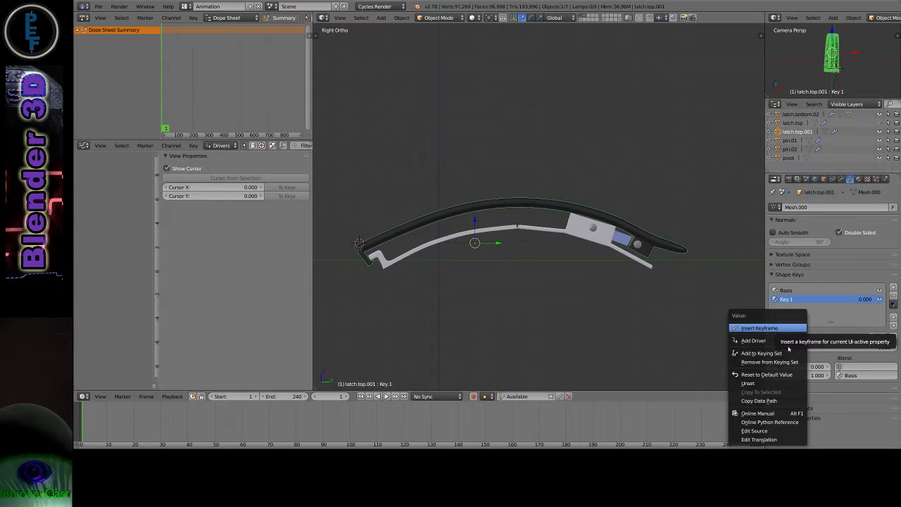
{"action": "mouse_move", "coordinate": [774, 344]}
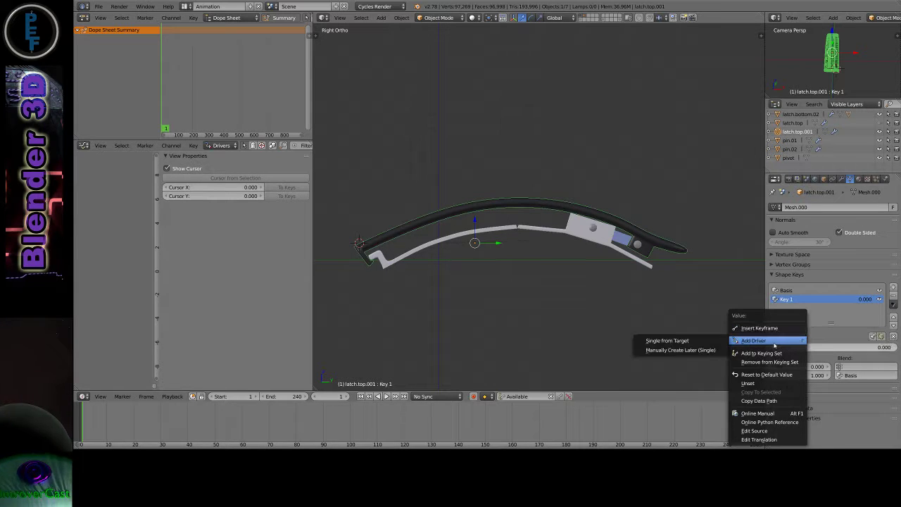
{"action": "left_click", "coordinate": [712, 349]}
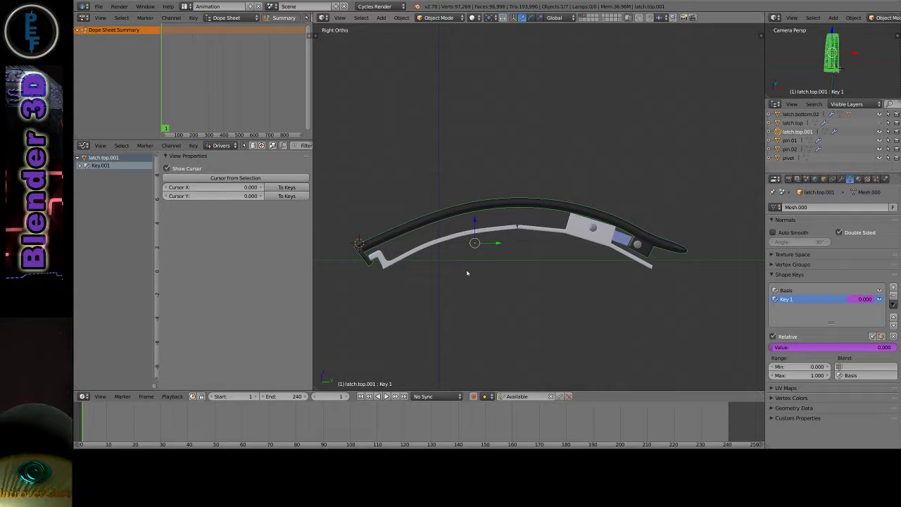
Reveal the Driver_TopLatch icosphere, orbit to an angled view, and select it
{"action": "key", "text": "ctrl+v"}
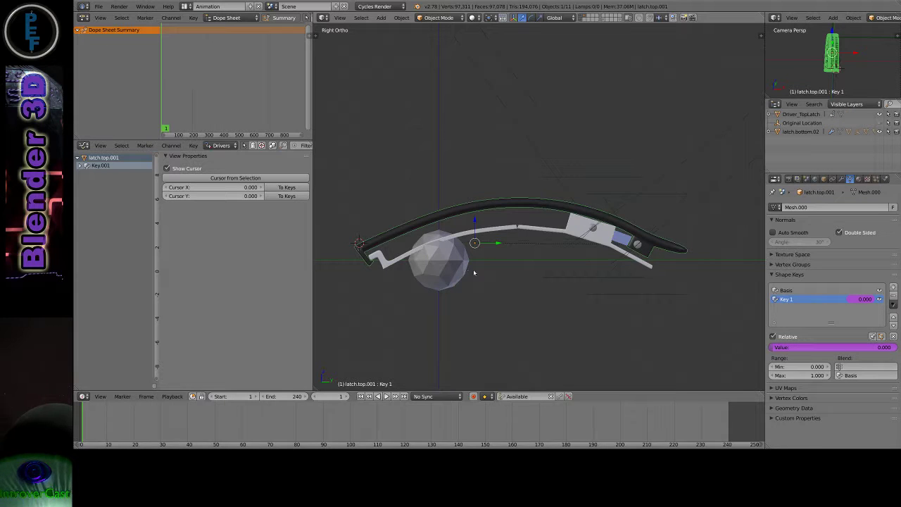
{"action": "middle_click_drag", "start_coordinate": [510, 260], "coordinate": [576, 286]}
{"action": "right_click", "coordinate": [451, 283]}
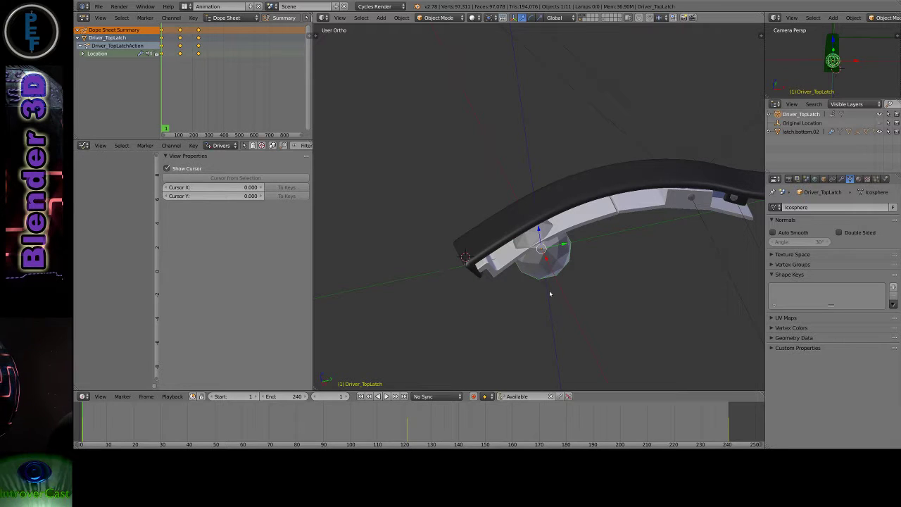
Move the icosphere's mesh -1 along Y in Edit Mode, then return to Object Mode
{"action": "key", "text": "Tab"}
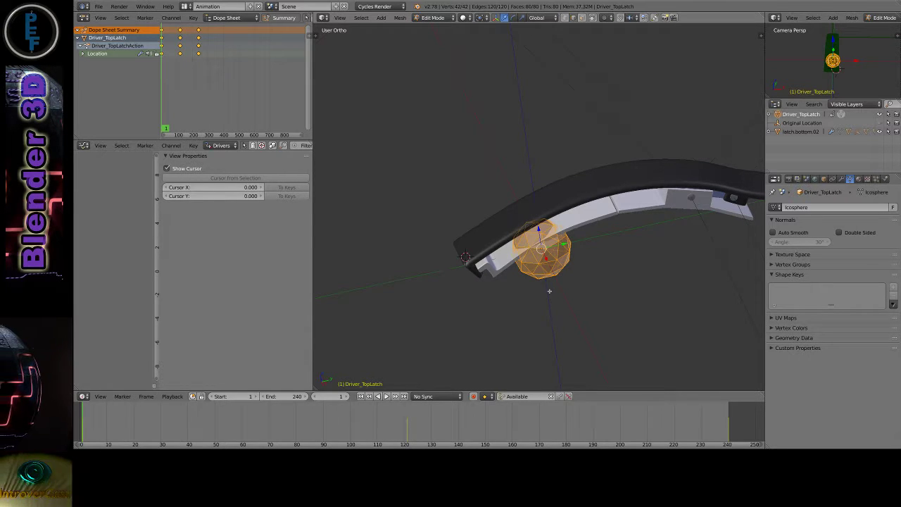
{"action": "type", "text": "gx-.5"}
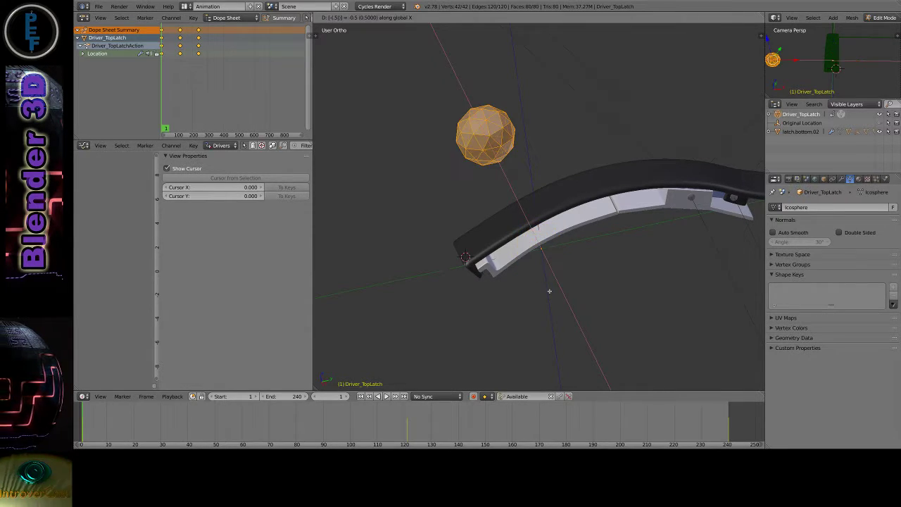
{"action": "key", "text": "Escape"}
{"action": "type", "text": "g"}
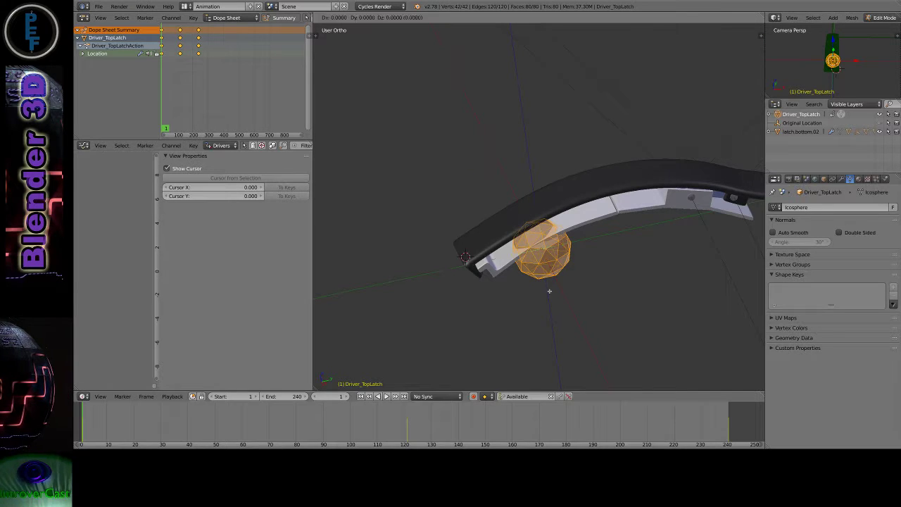
{"action": "type", "text": "y-1"}
{"action": "key", "text": "Return"}
{"action": "scroll", "coordinate": [549, 291], "scroll_direction": "down", "scroll_amount": 2}
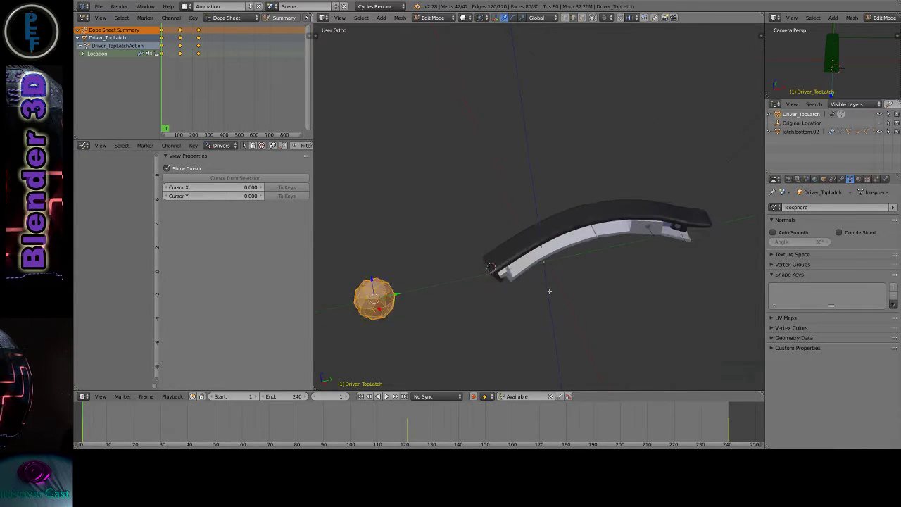
{"action": "scroll", "coordinate": [550, 291], "scroll_direction": "down", "scroll_amount": 1}
{"action": "key", "text": "Tab"}
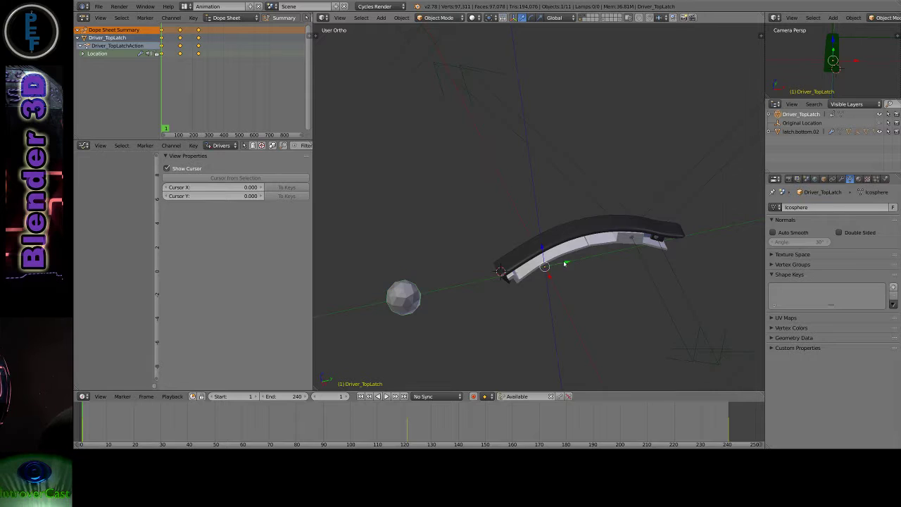
Select latch.top.001 and set Driver_TopLatch as the Value (Key 1) driver's target object
{"action": "middle_click_drag", "start_coordinate": [516, 307], "coordinate": [638, 268]}
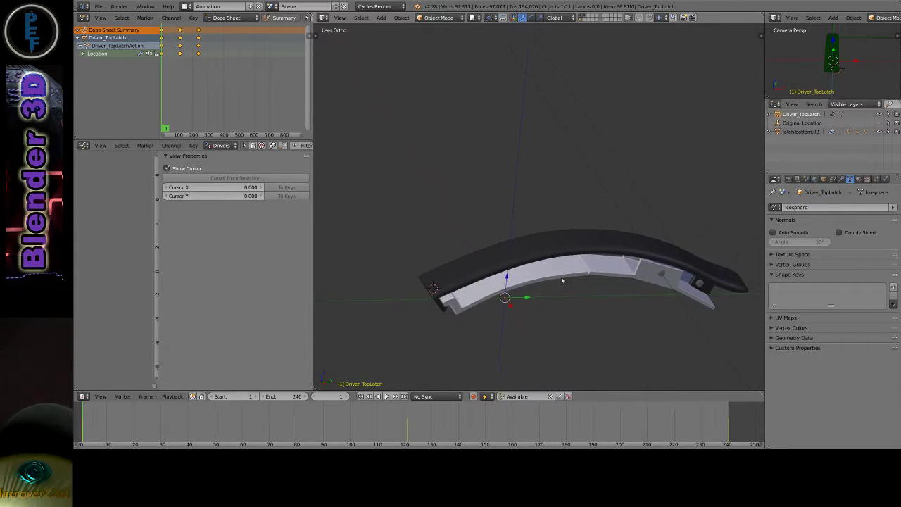
{"action": "scroll", "coordinate": [638, 268], "scroll_direction": "up", "scroll_amount": 2}
{"action": "right_click", "coordinate": [638, 273]}
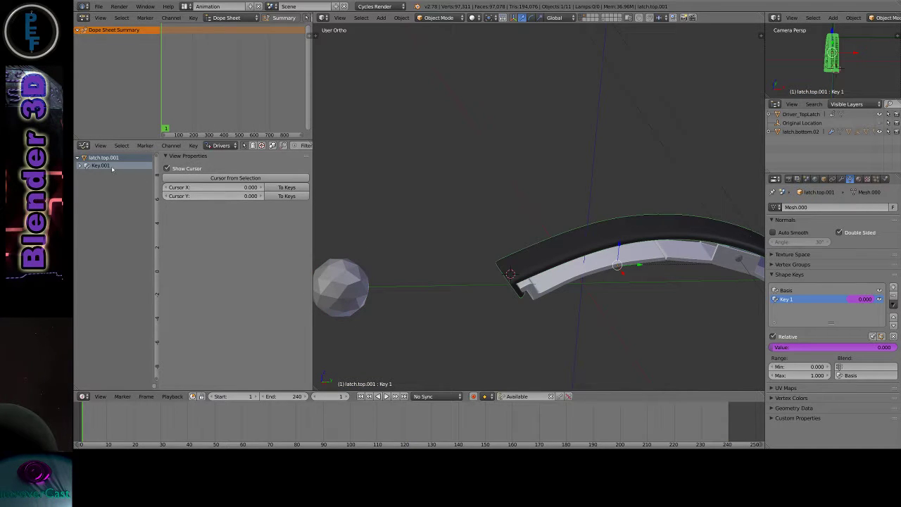
{"action": "left_click", "coordinate": [81, 165]}
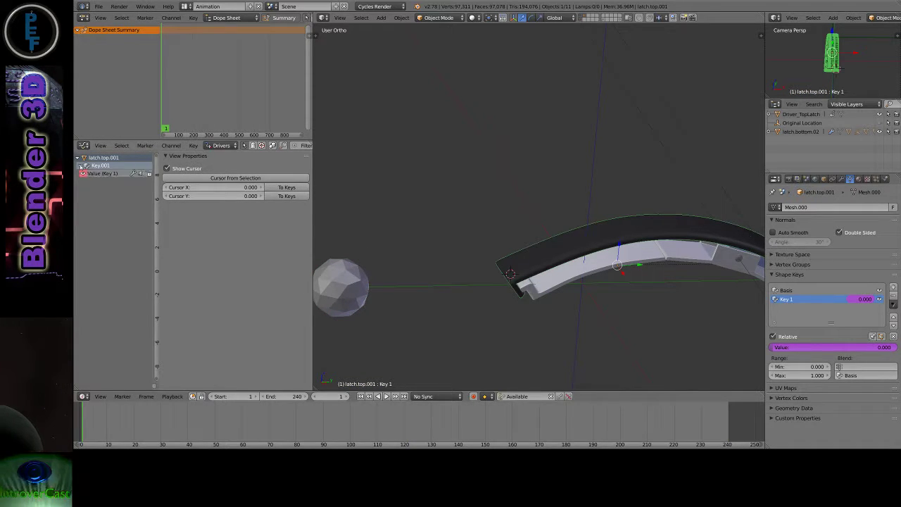
{"action": "left_click", "coordinate": [104, 174]}
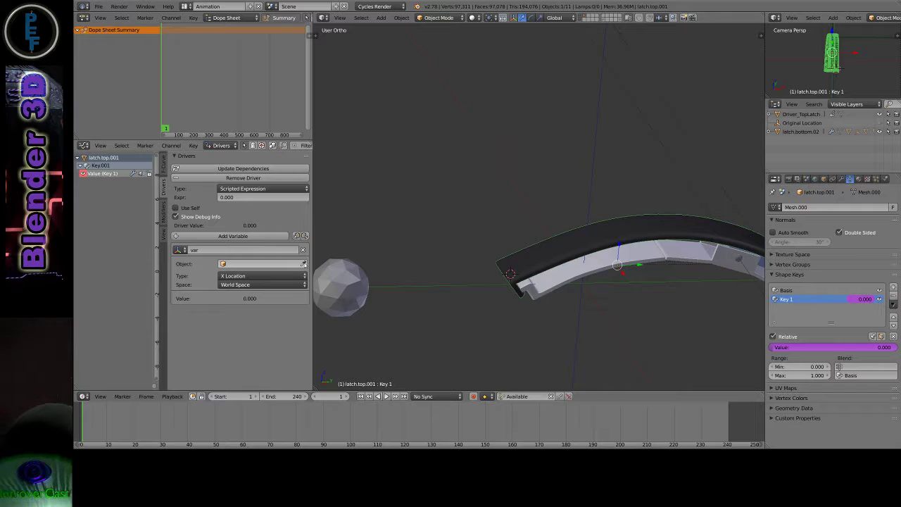
{"action": "left_click", "coordinate": [303, 263]}
{"action": "left_click", "coordinate": [331, 271]}
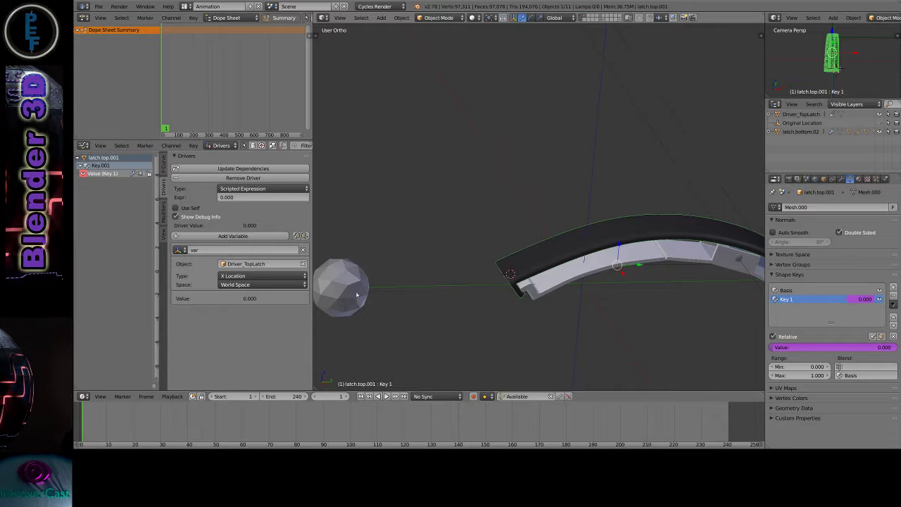
Make the driver variable read Z Location in Local Space
{"action": "left_click", "coordinate": [243, 277]}
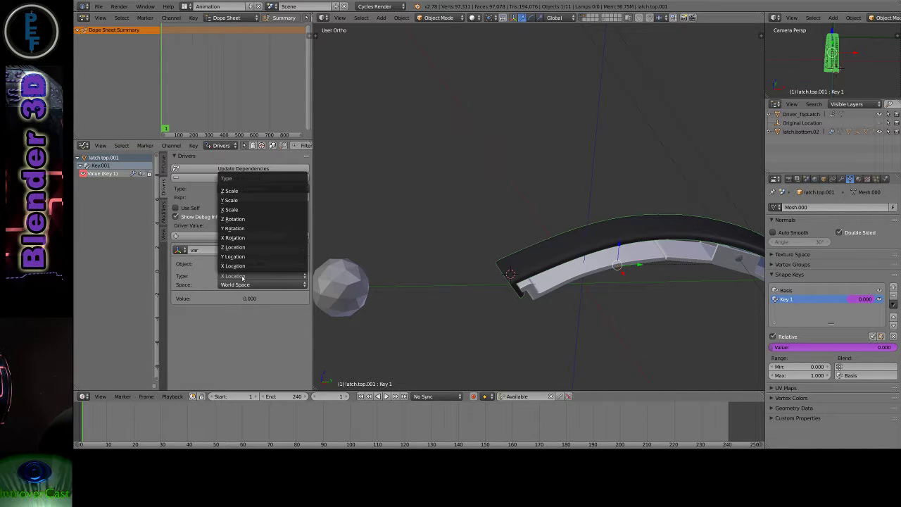
{"action": "left_click", "coordinate": [238, 247]}
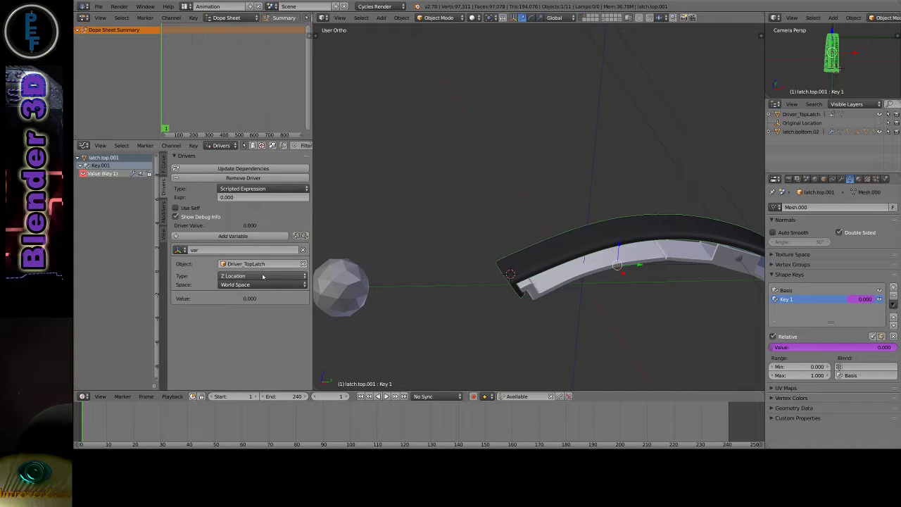
{"action": "left_click", "coordinate": [263, 284]}
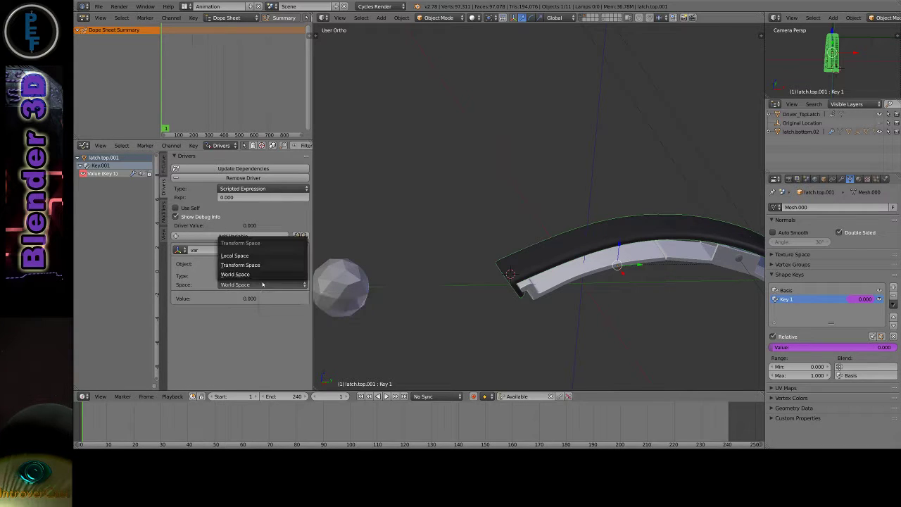
{"action": "left_click", "coordinate": [257, 258]}
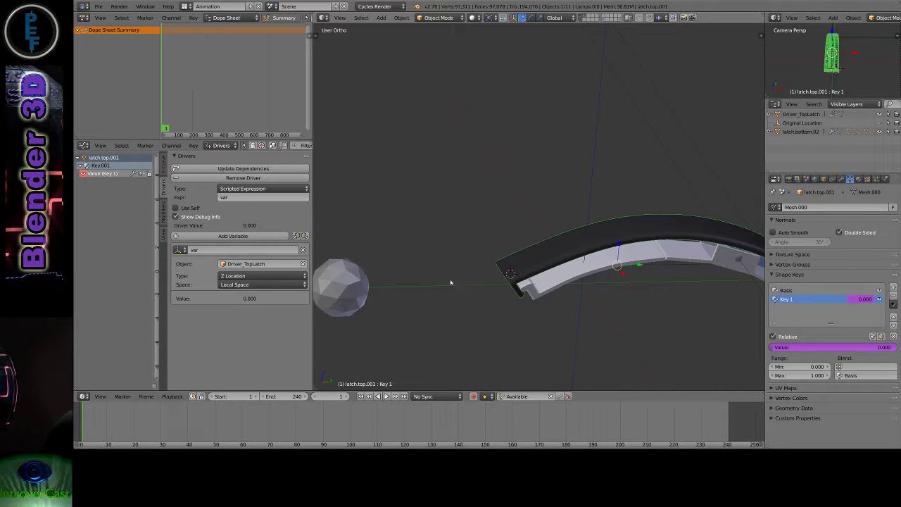
Raise the Driver_TopLatch icosphere 1 unit along Z and select the latch to check Key 1
{"action": "scroll", "coordinate": [435, 283], "scroll_direction": "down", "scroll_amount": 2}
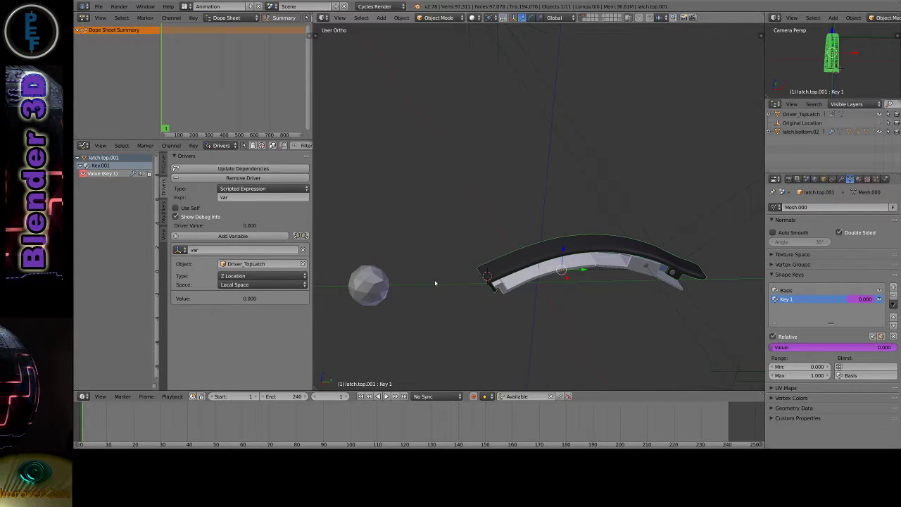
{"action": "middle_click_drag", "start_coordinate": [435, 283], "coordinate": [450, 259], "text": "shift"}
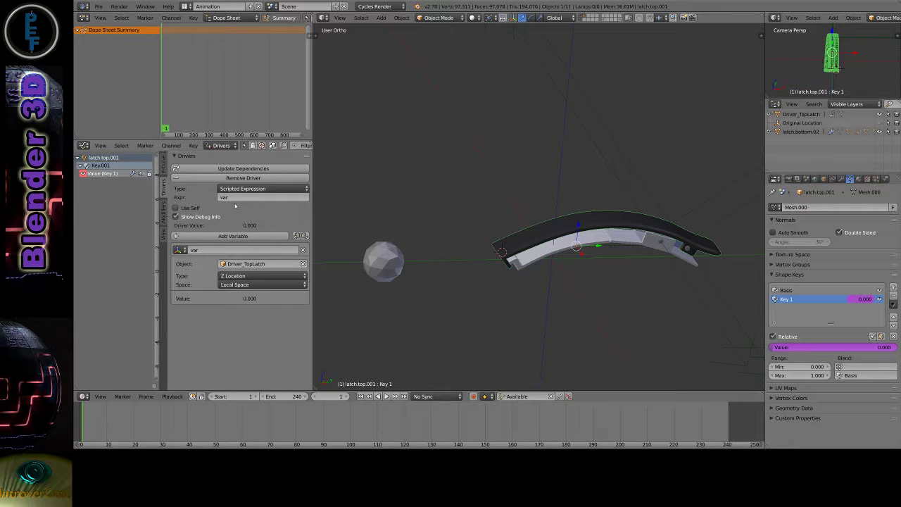
{"action": "scroll", "coordinate": [406, 255], "scroll_direction": "up", "scroll_amount": 1}
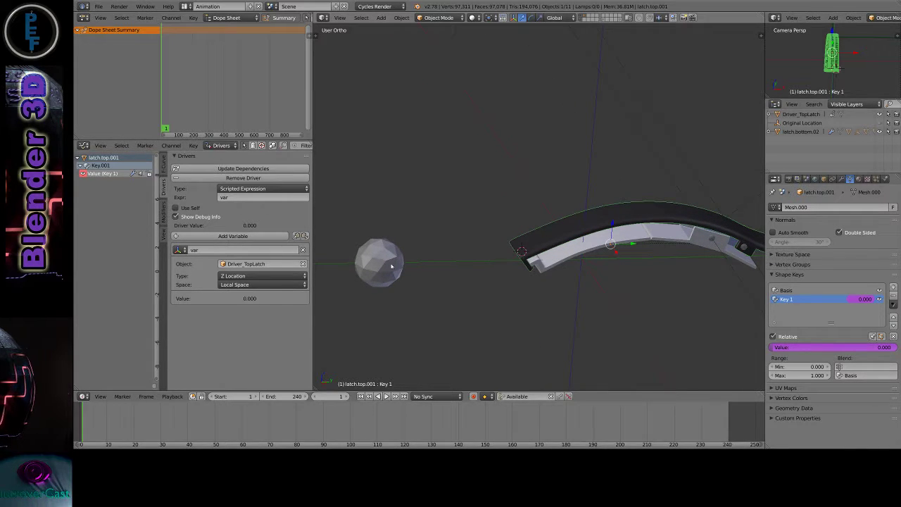
{"action": "right_click", "coordinate": [391, 266]}
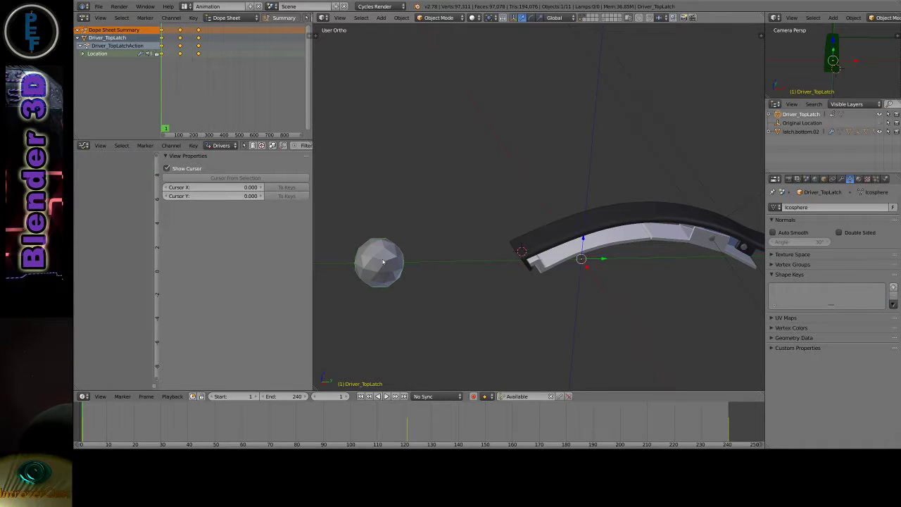
{"action": "key", "text": "g"}
{"action": "type", "text": "z"}
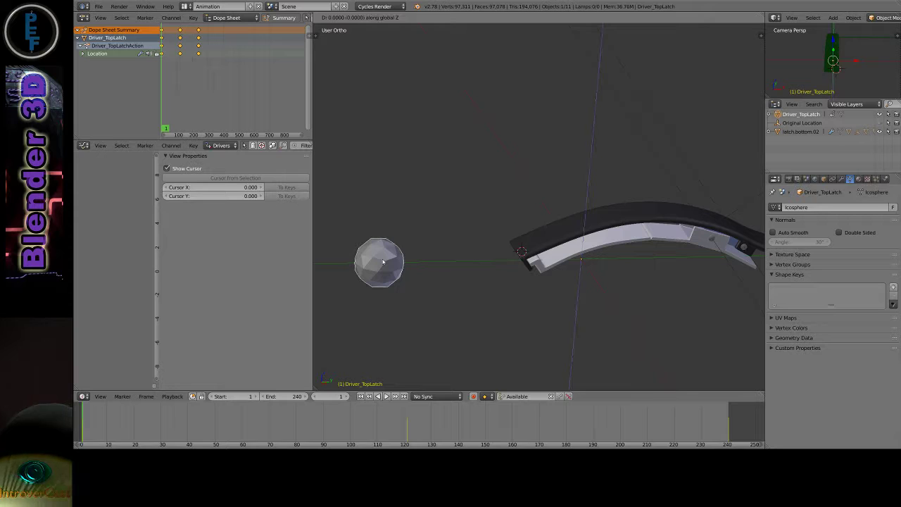
{"action": "type", "text": "1"}
{"action": "key", "text": "Return"}
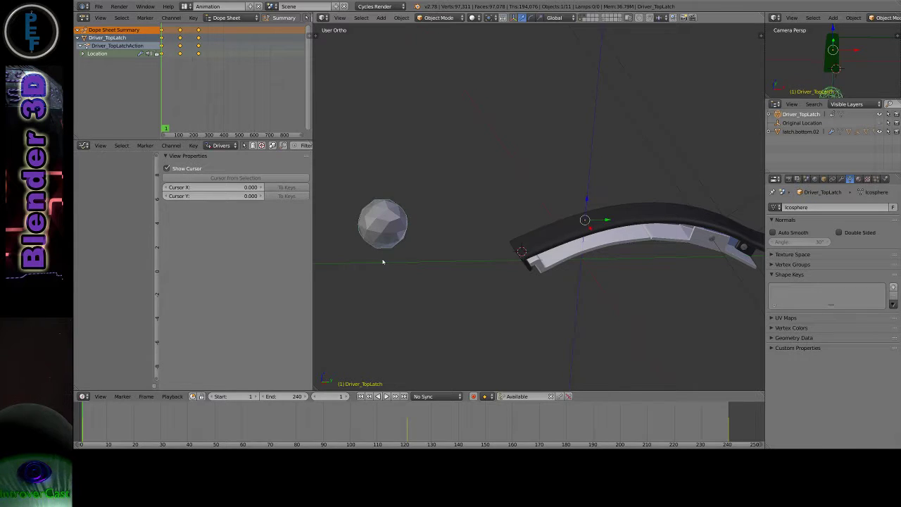
{"action": "right_click", "coordinate": [586, 232]}
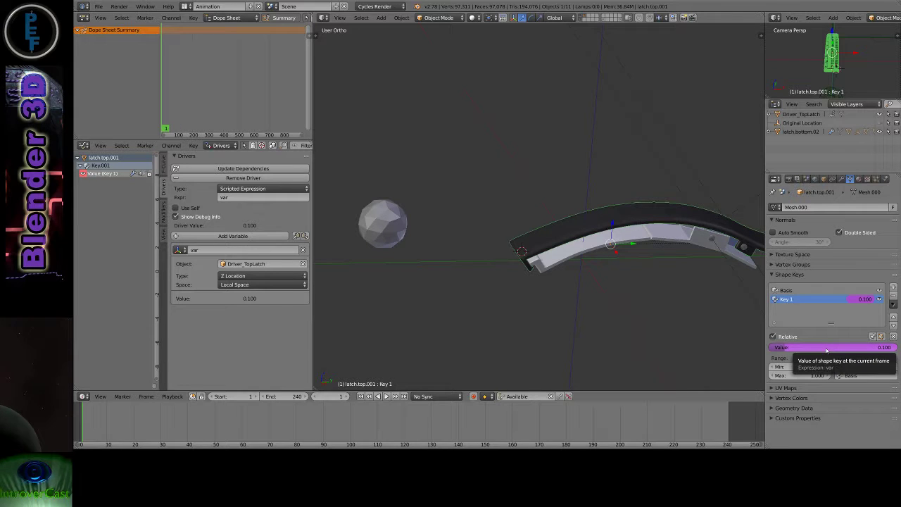
Raise the icosphere another unit along Z and confirm Key 1 reads 1.000
{"action": "right_click", "coordinate": [393, 223]}
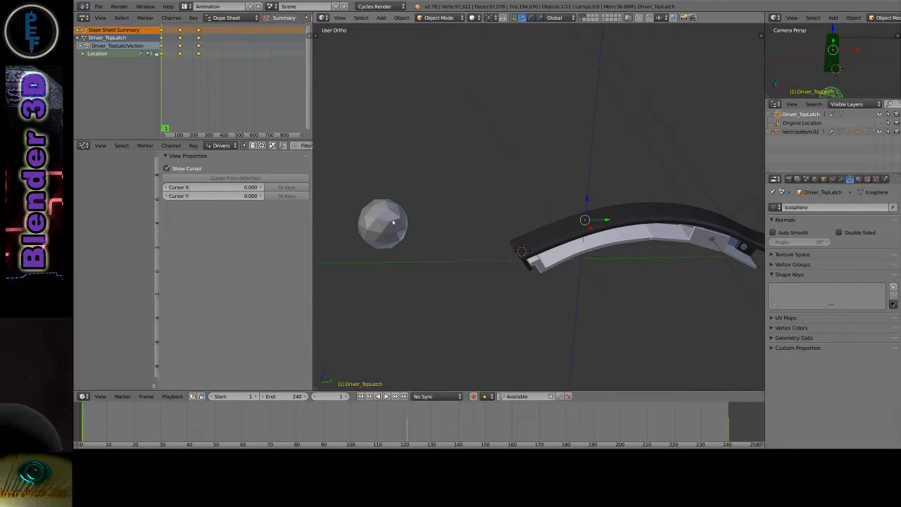
{"action": "key", "text": "g"}
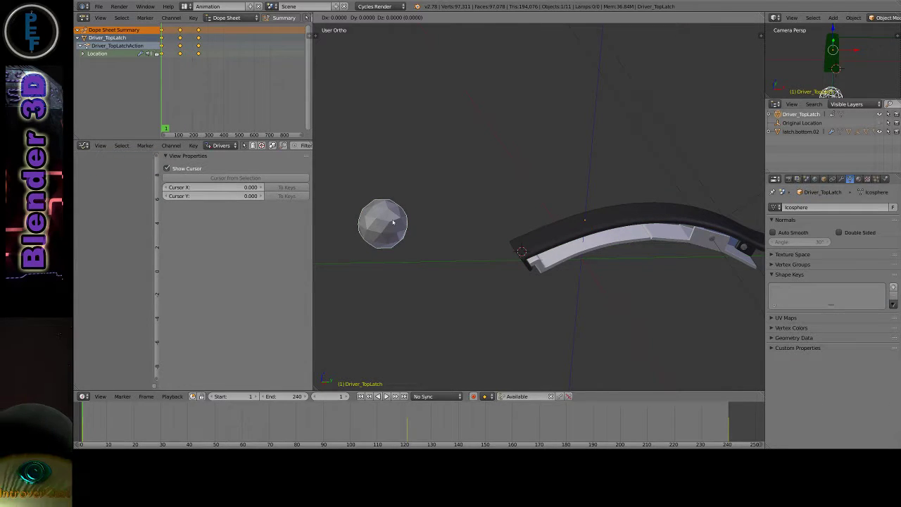
{"action": "type", "text": "z1"}
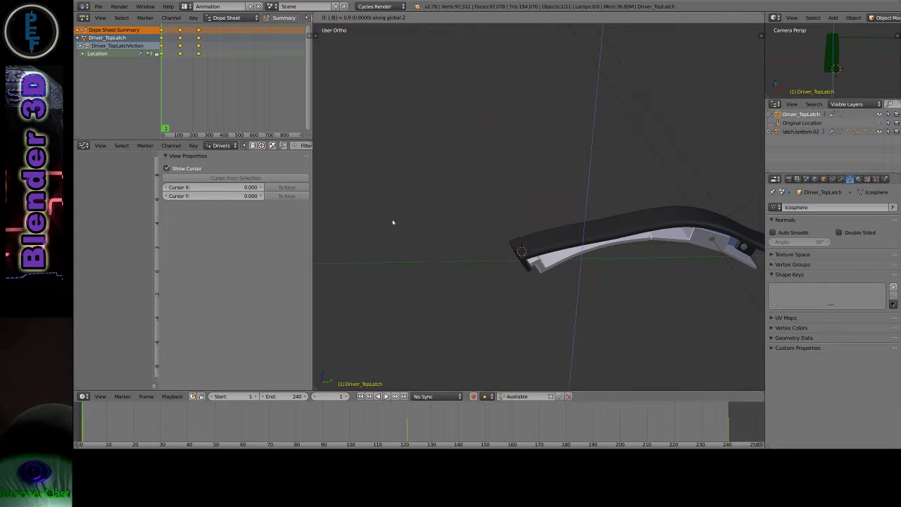
{"action": "key", "text": "Return"}
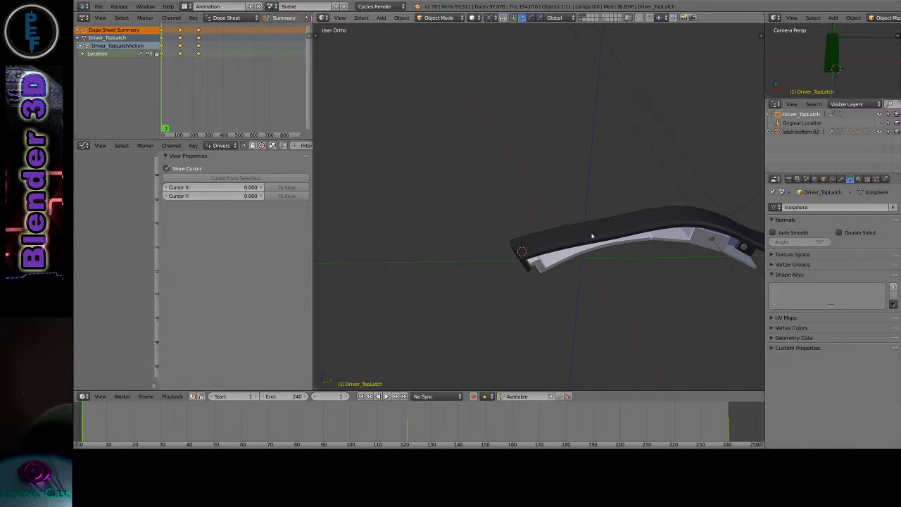
{"action": "right_click", "coordinate": [592, 236]}
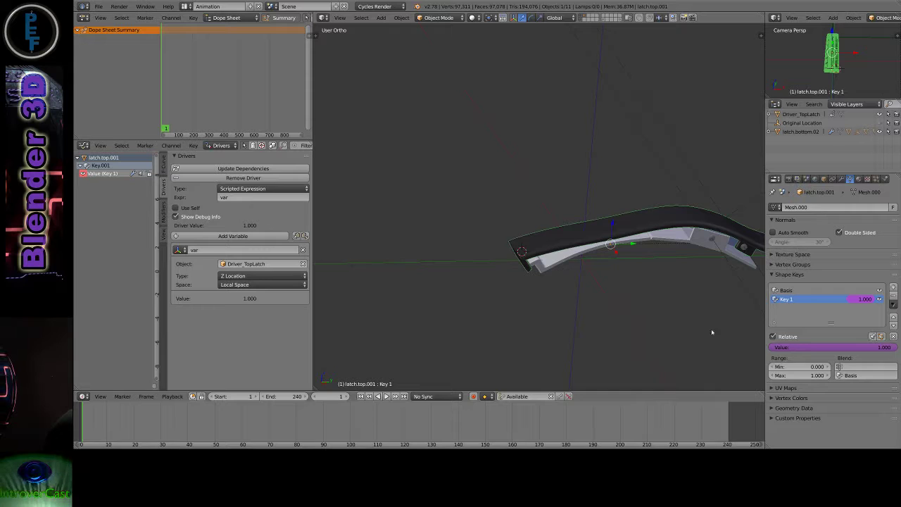
Select the Driver_TopLatch icosphere and try a Z move, then cancel so it returns to rest
{"action": "scroll", "coordinate": [402, 238], "scroll_direction": "down", "scroll_amount": 6}
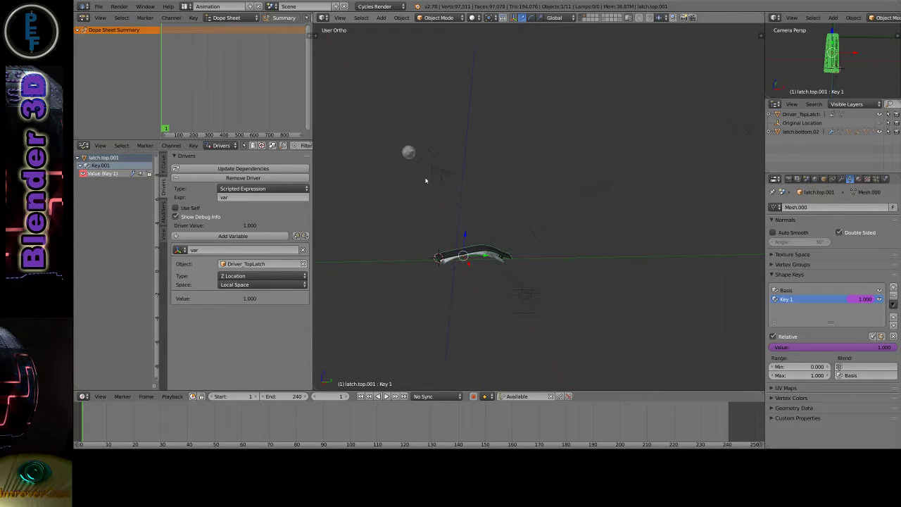
{"action": "scroll", "coordinate": [443, 239], "scroll_direction": "up", "scroll_amount": 5}
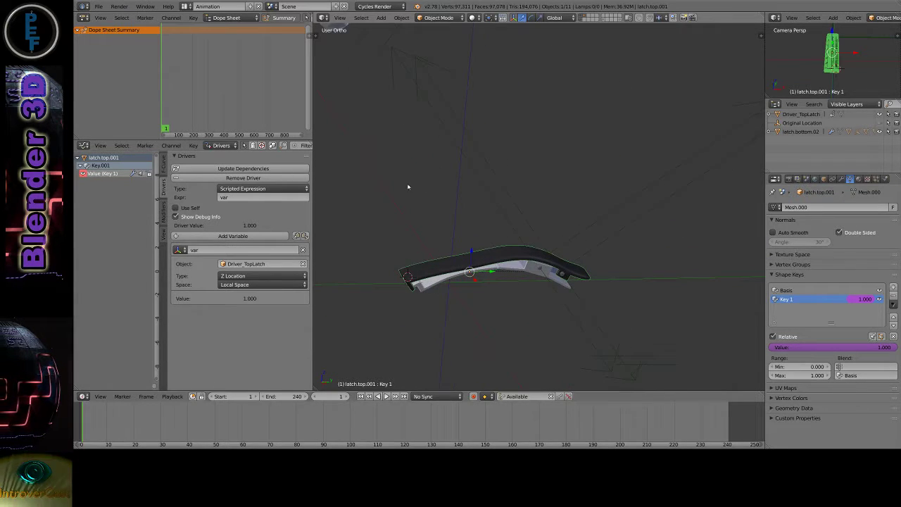
{"action": "scroll", "coordinate": [409, 187], "scroll_direction": "down", "scroll_amount": 5}
{"action": "middle_click_drag", "start_coordinate": [409, 187], "coordinate": [444, 218]}
{"action": "scroll", "coordinate": [418, 155], "scroll_direction": "up", "scroll_amount": 1}
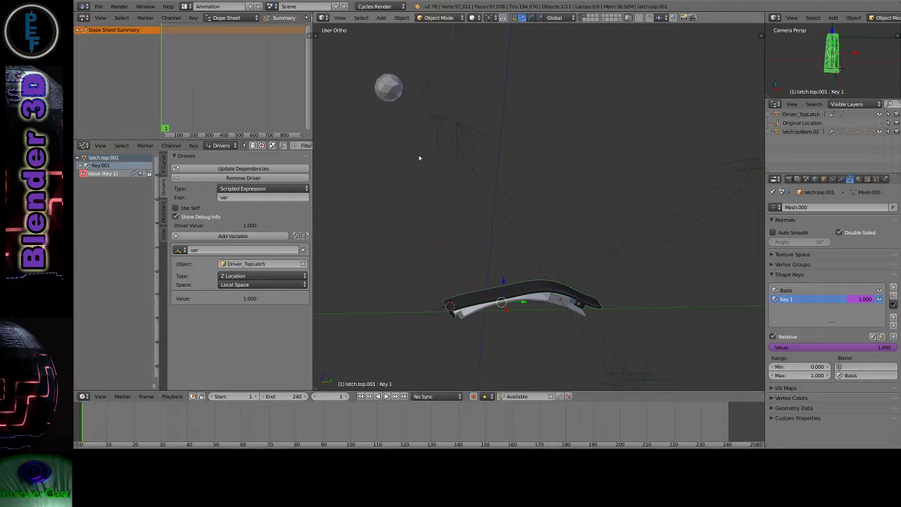
{"action": "right_click", "coordinate": [391, 86]}
{"action": "key", "text": "g"}
{"action": "key", "text": "z"}
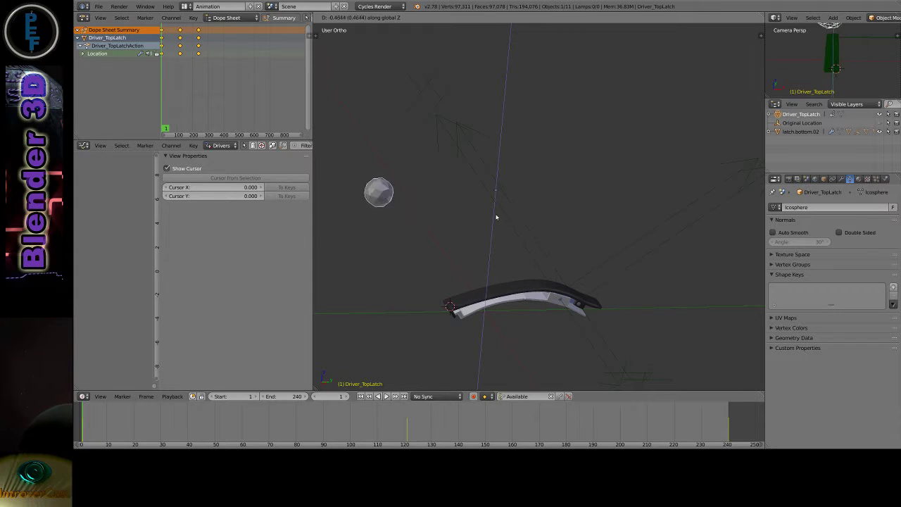
{"action": "right_click", "coordinate": [493, 255]}
Orbit around the latch and select the dark upper latch piece
{"action": "middle_click_drag", "start_coordinate": [508, 202], "coordinate": [473, 268]}
{"action": "scroll", "coordinate": [487, 289], "scroll_direction": "up", "scroll_amount": 3}
{"action": "middle_click_drag", "start_coordinate": [492, 202], "coordinate": [580, 244]}
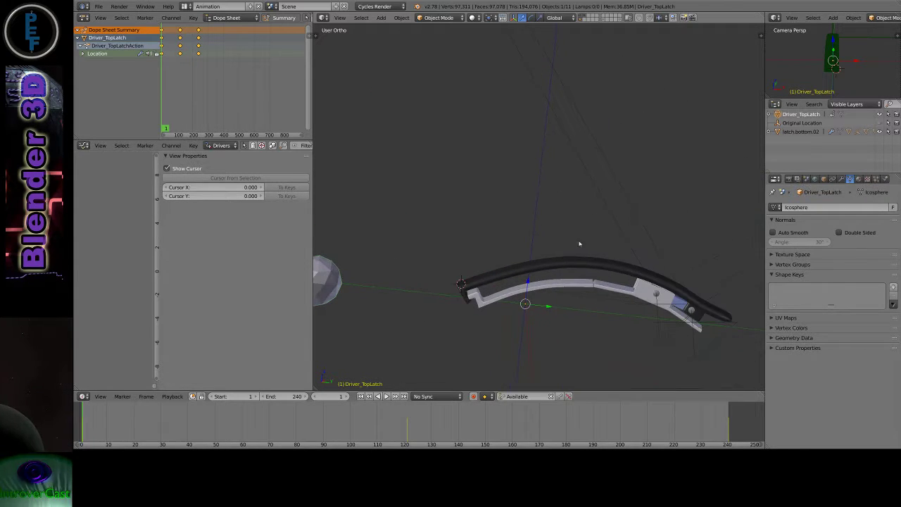
{"action": "right_click", "coordinate": [555, 268]}
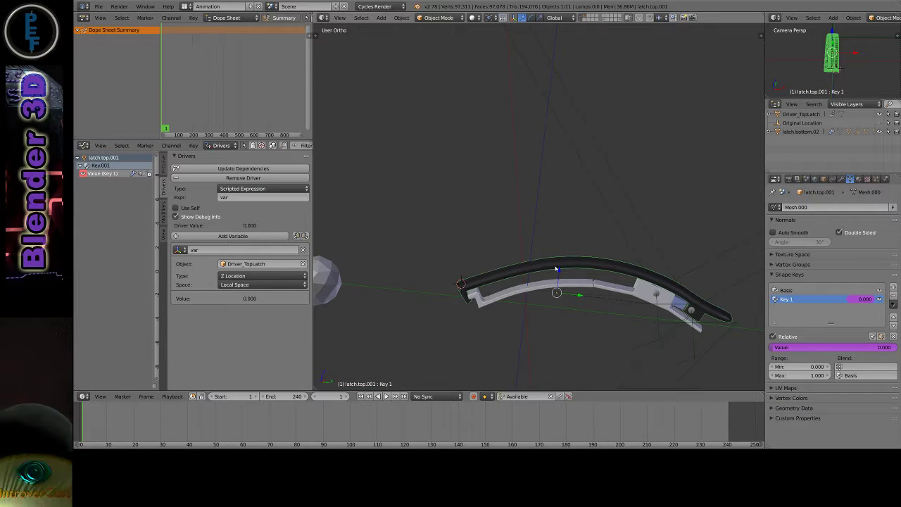
Show scene layers 1, 2 and 3 together so the latch pieces and driver icosphere are all visible
{"action": "key", "text": "2"}
{"action": "key", "text": "1"}
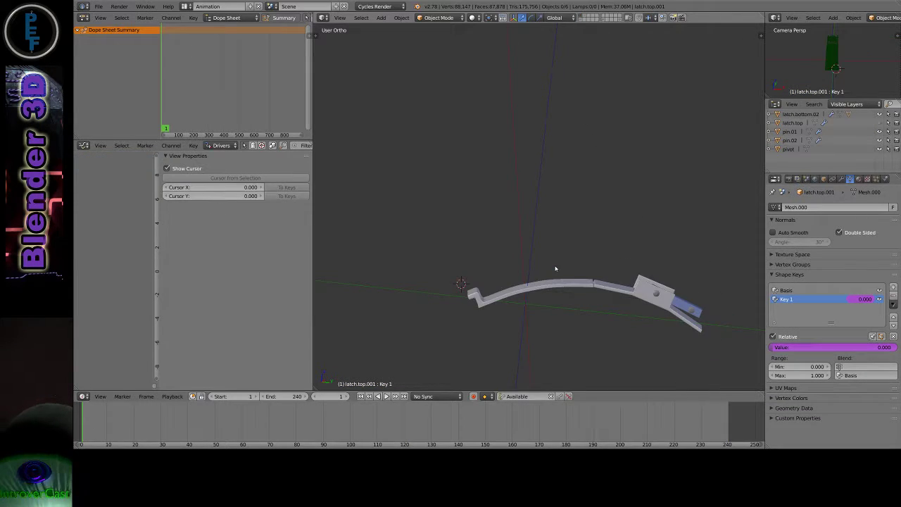
{"action": "key", "text": "shift+2"}
{"action": "key", "text": "shift+3"}
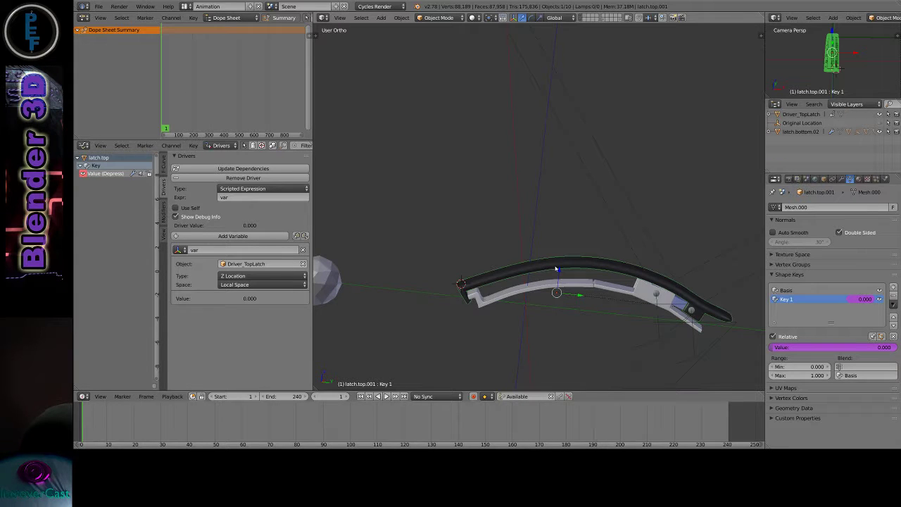
{"action": "mouse_move", "coordinate": [571, 270]}
{"action": "middle_mouse_down"}
{"action": "mouse_move", "coordinate": [501, 270]}
{"action": "mouse_move", "coordinate": [503, 312]}
{"action": "mouse_move", "coordinate": [476, 326]}
{"action": "mouse_move", "coordinate": [433, 308]}
{"action": "mouse_move", "coordinate": [410, 268]}
{"action": "mouse_move", "coordinate": [519, 338]}
{"action": "mouse_move", "coordinate": [500, 343]}
{"action": "mouse_move", "coordinate": [535, 284]}
{"action": "mouse_move", "coordinate": [561, 284]}
{"action": "mouse_move", "coordinate": [563, 273]}
{"action": "mouse_move", "coordinate": [537, 284]}
{"action": "mouse_move", "coordinate": [577, 265]}
{"action": "middle_mouse_up"}
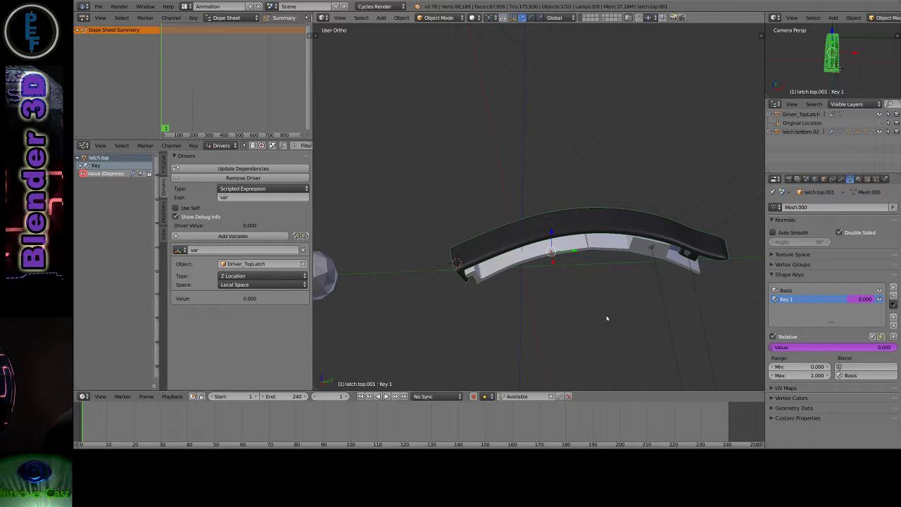
Inspect the drivers on latch.bottom.01, hinge.pin.02 and hinge.pin.01
{"action": "right_click", "coordinate": [660, 282]}
{"action": "right_click", "coordinate": [696, 296]}
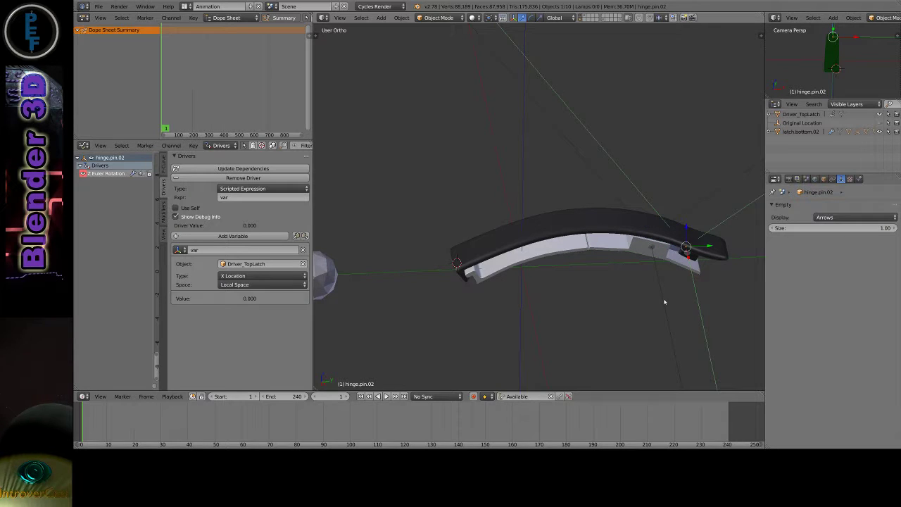
{"action": "right_click", "coordinate": [663, 301]}
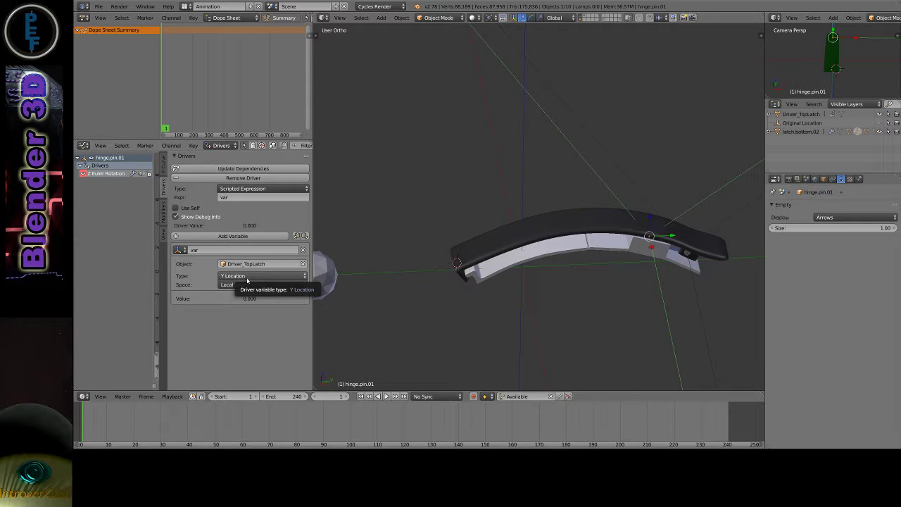
Move the Driver_TopLatch icosphere to test the drivers, then check hinge.pin.01's driver reading 0.153
{"action": "right_click", "coordinate": [330, 281]}
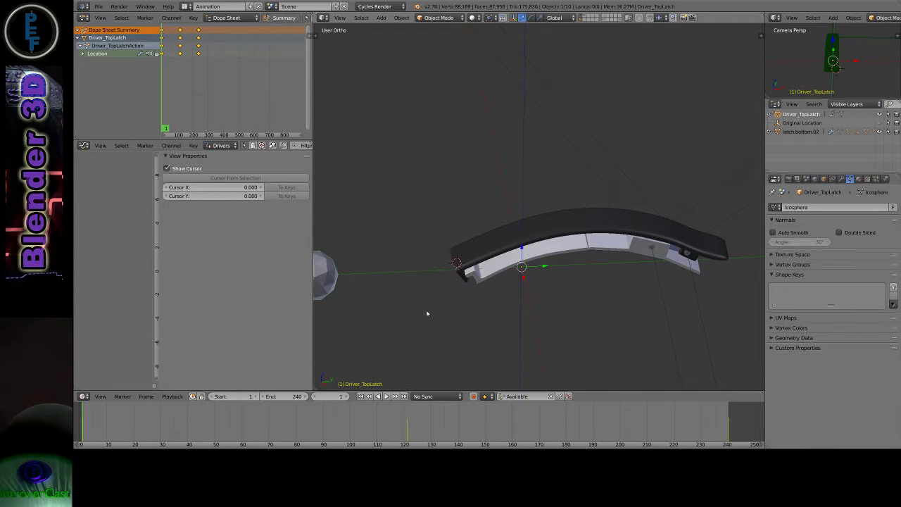
{"action": "middle_click_drag", "start_coordinate": [427, 312], "coordinate": [542, 296], "text": "shift"}
{"action": "middle_click_drag", "start_coordinate": [643, 254], "coordinate": [555, 307]}
{"action": "key", "text": "g"}
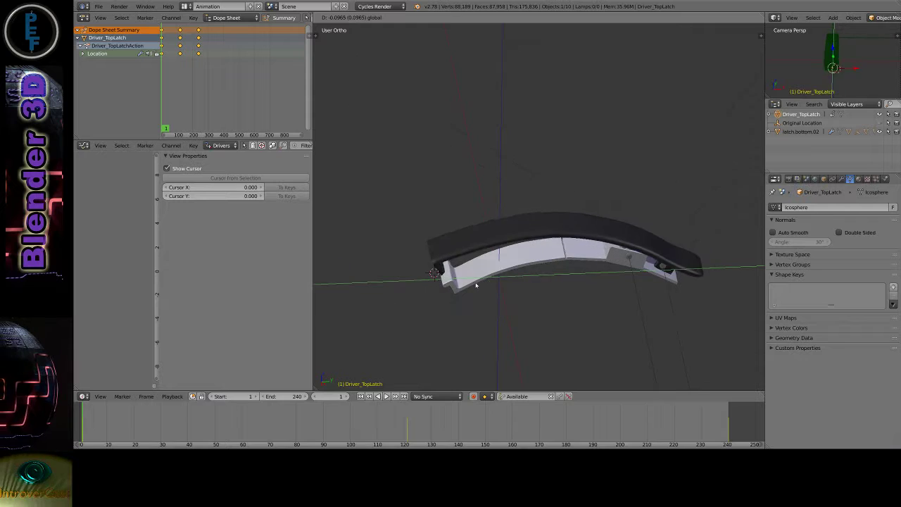
{"action": "key", "text": "Escape"}
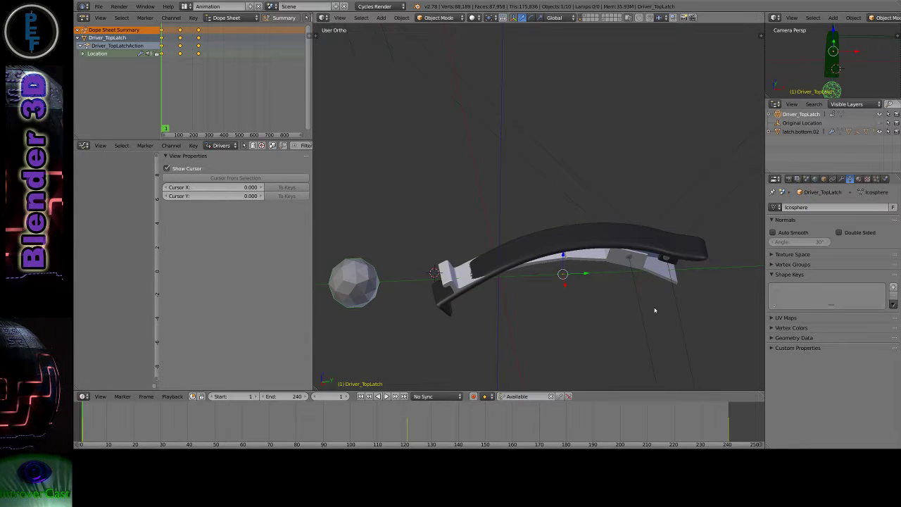
{"action": "right_click", "coordinate": [641, 312]}
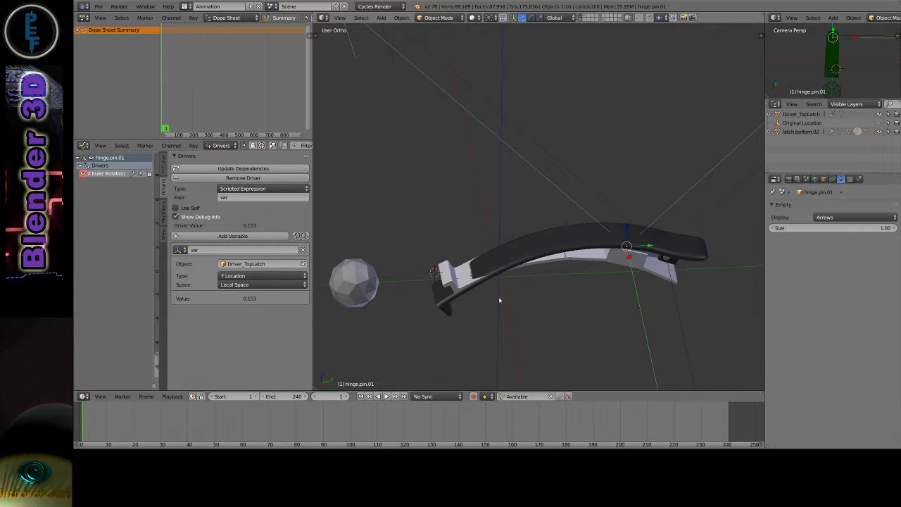
{"action": "middle_click_drag", "start_coordinate": [535, 313], "coordinate": [566, 249]}
{"action": "scroll", "coordinate": [491, 288], "scroll_direction": "down", "scroll_amount": 4}
{"action": "scroll", "coordinate": [533, 300], "scroll_direction": "up", "scroll_amount": 2}
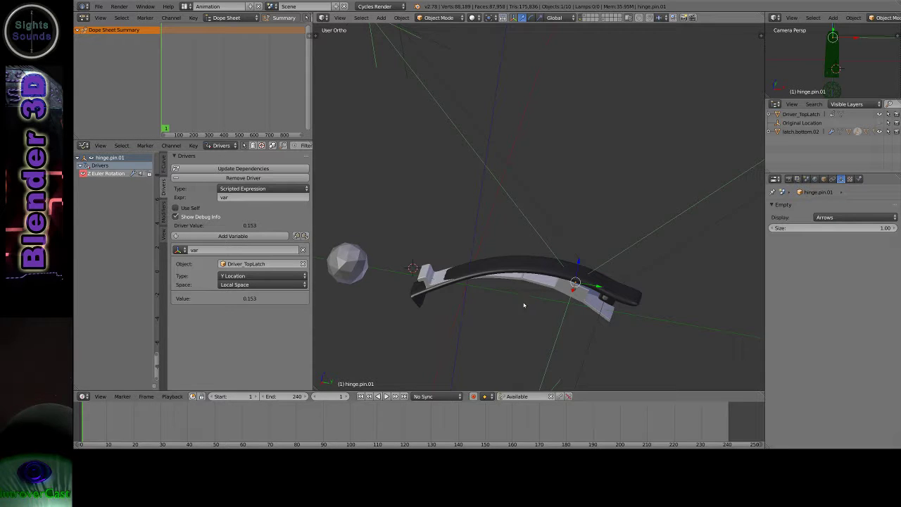
{"action": "middle_click_drag", "start_coordinate": [532, 305], "coordinate": [587, 299], "text": "shift"}
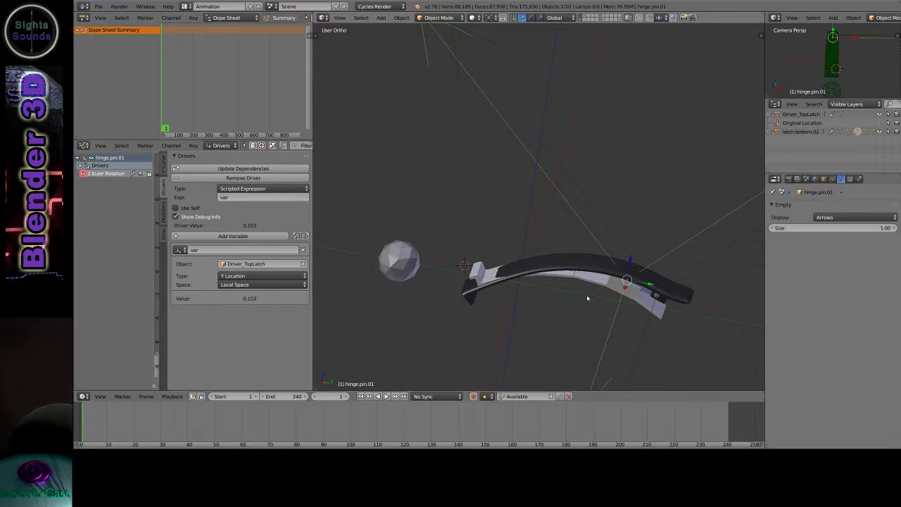
{"action": "right_click", "coordinate": [402, 273]}
{"action": "key", "text": "alt+g"}
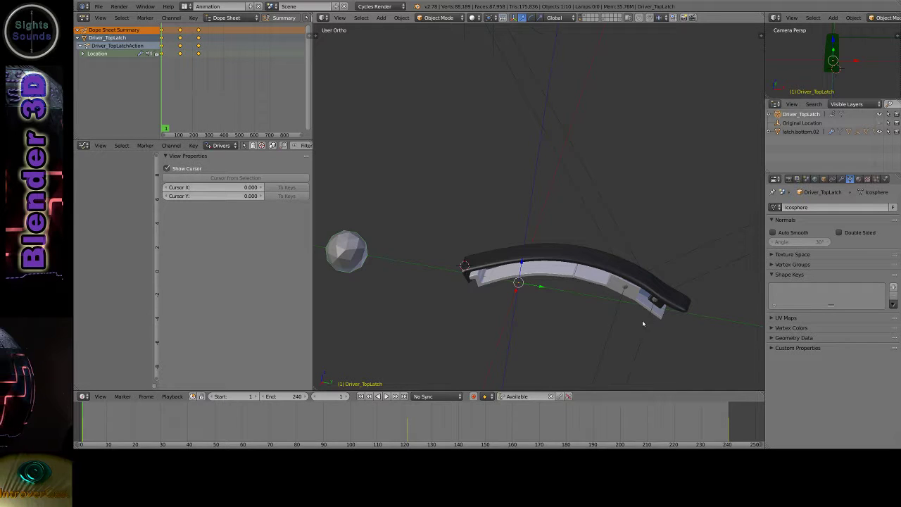
{"action": "right_click", "coordinate": [654, 299]}
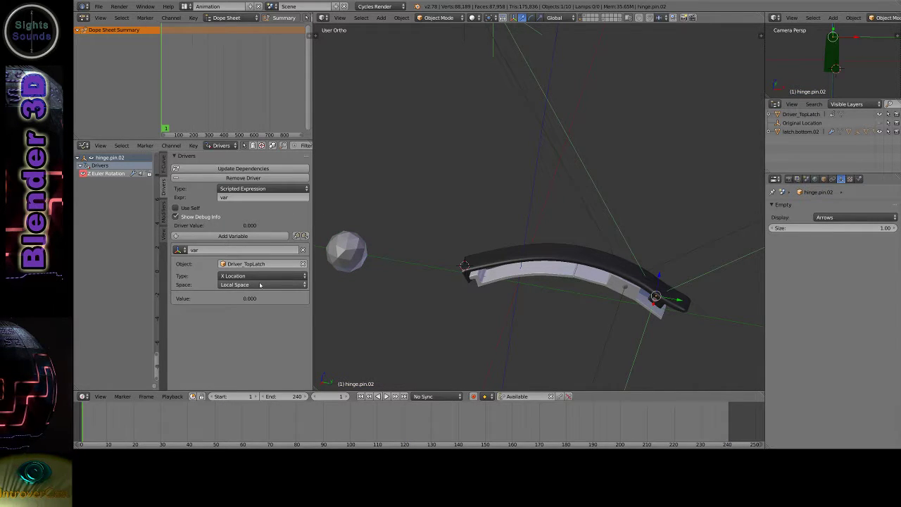
{"action": "right_click", "coordinate": [361, 250]}
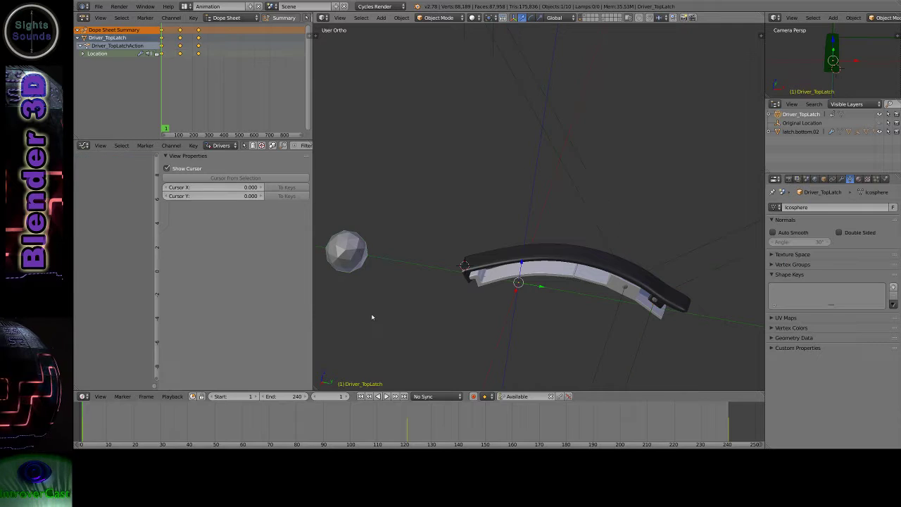
{"action": "key", "text": "g"}
{"action": "key", "text": "x"}
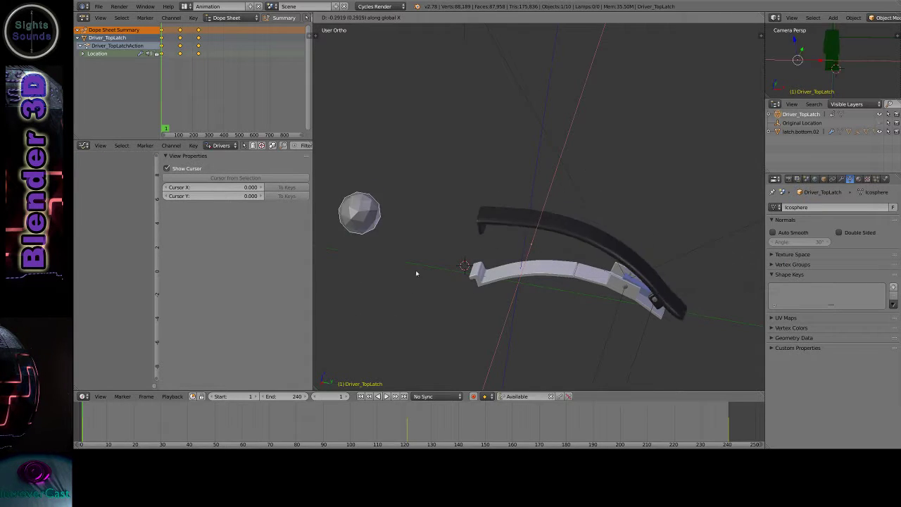
{"action": "key", "text": "Escape"}
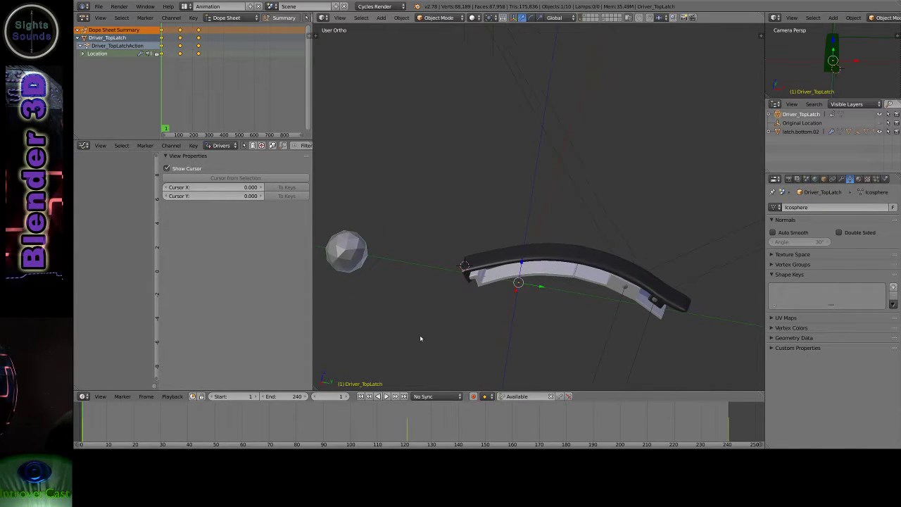
{"action": "middle_click_drag", "start_coordinate": [437, 335], "coordinate": [475, 317], "text": "shift"}
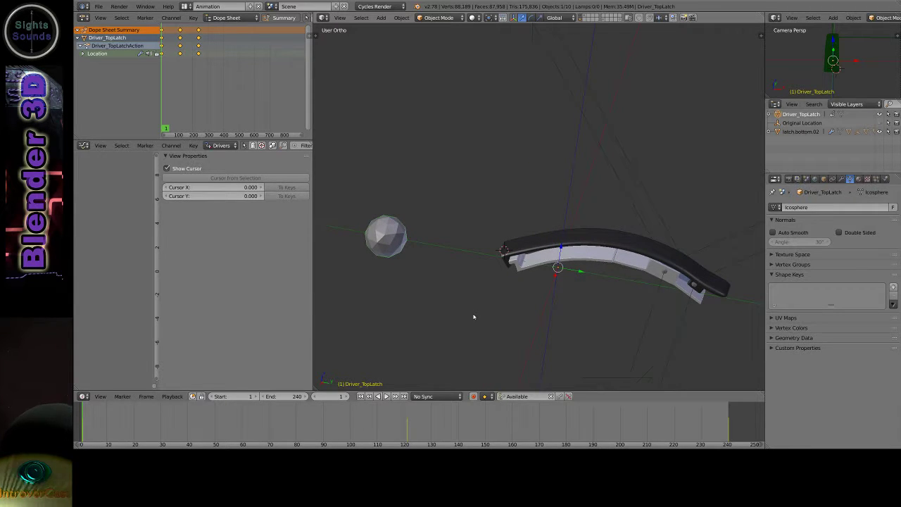
{"action": "key", "text": "g"}
{"action": "key", "text": "shift+z"}
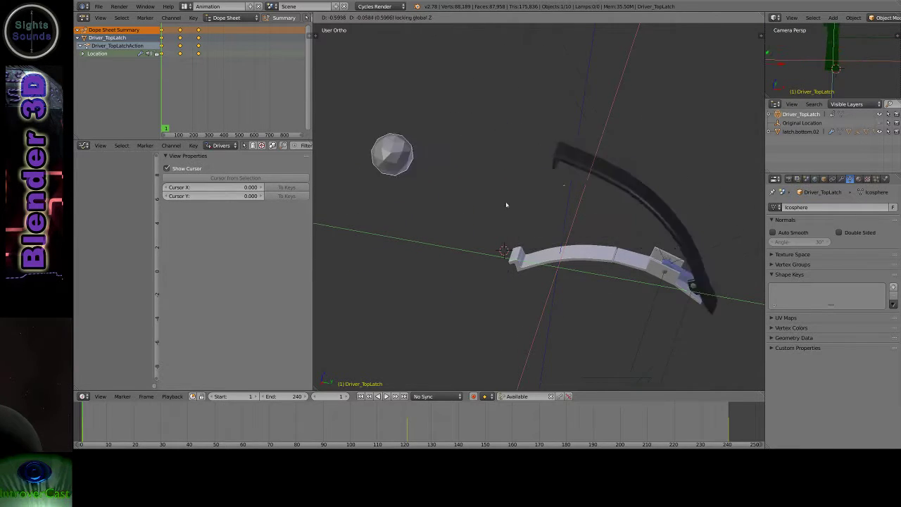
{"action": "key", "text": "Escape"}
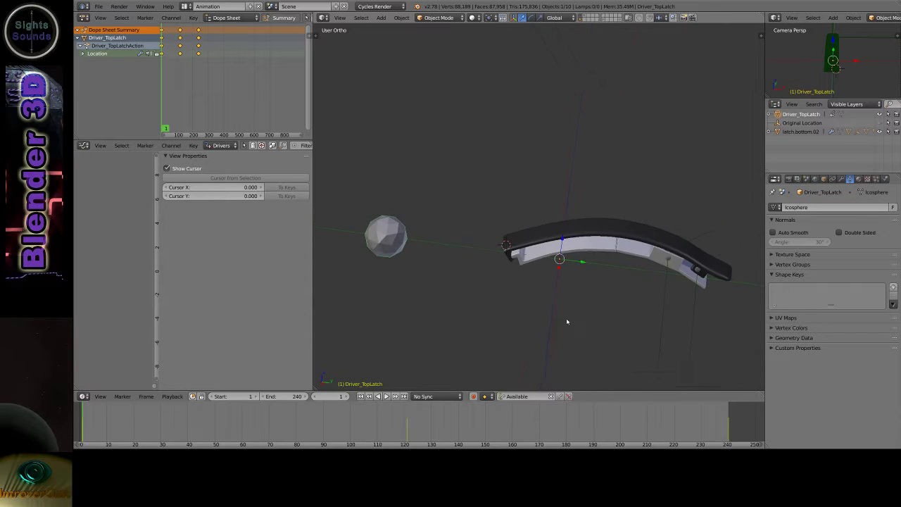
{"action": "middle_click_drag", "start_coordinate": [578, 291], "coordinate": [504, 288]}
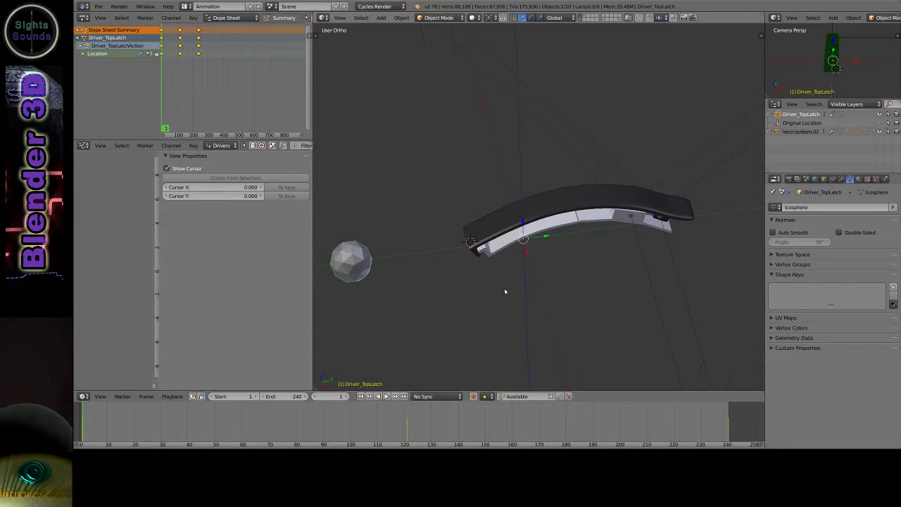
{"action": "middle_click_drag", "start_coordinate": [592, 237], "coordinate": [600, 308]}
{"action": "key", "text": "KP_6"}
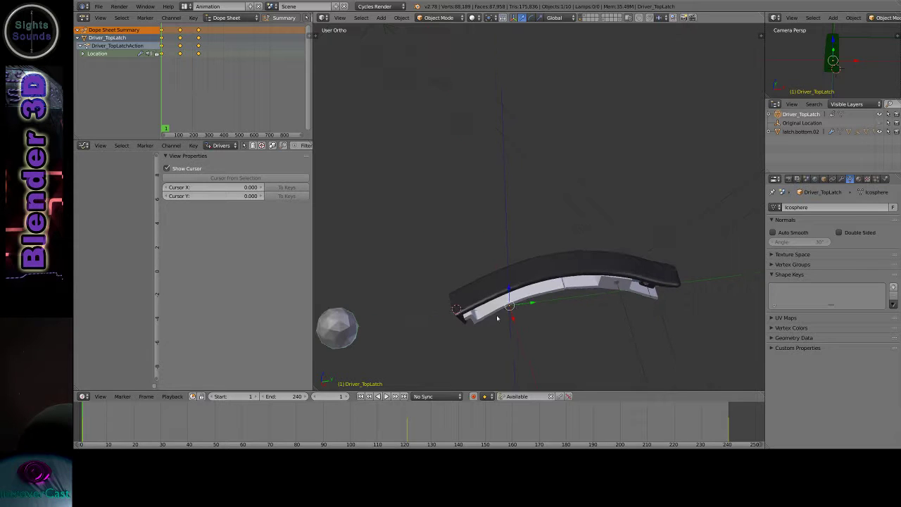
{"action": "middle_click_drag", "start_coordinate": [532, 334], "coordinate": [557, 290], "text": "shift"}
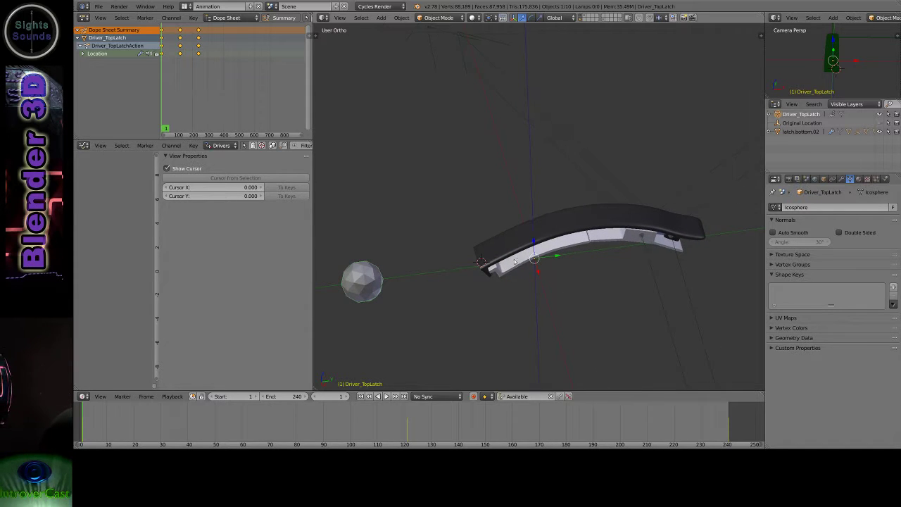
{"action": "right_click", "coordinate": [646, 227]}
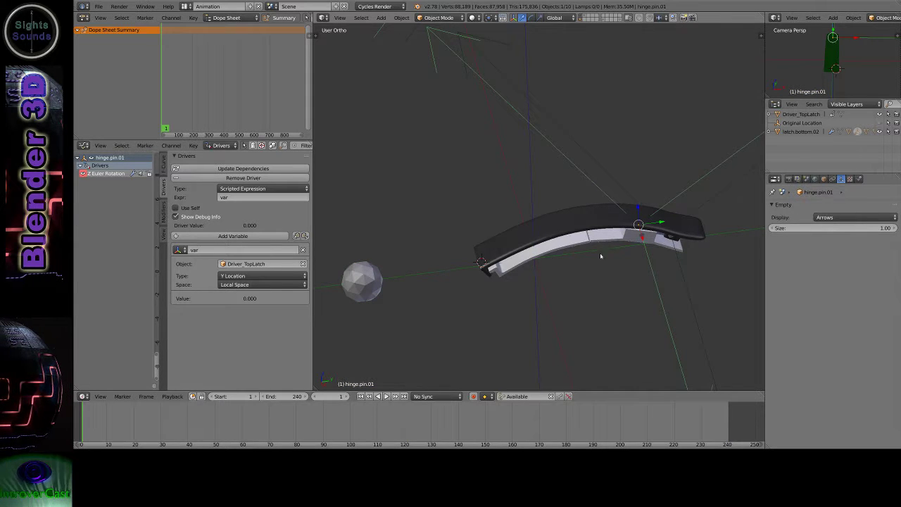
{"action": "right_click", "coordinate": [686, 278]}
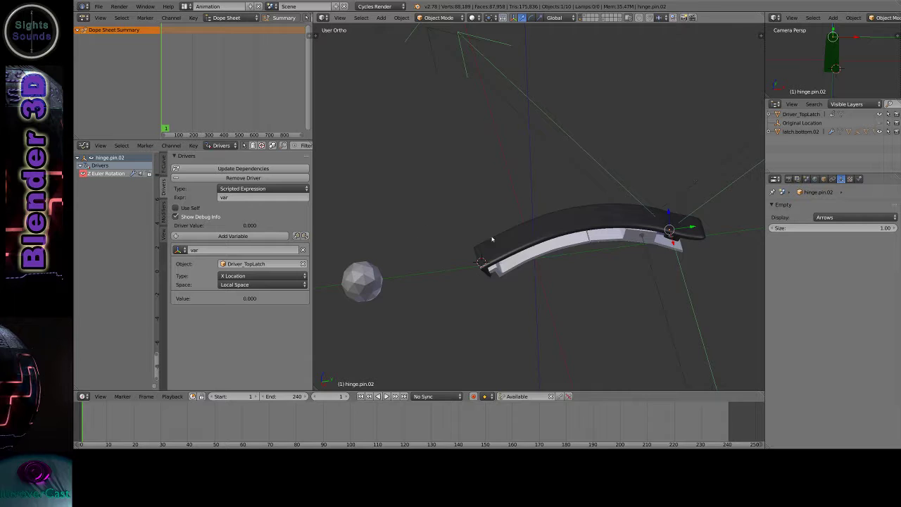
{"action": "middle_click_drag", "start_coordinate": [694, 179], "coordinate": [455, 261]}
{"action": "middle_click_drag", "start_coordinate": [578, 248], "coordinate": [498, 292]}
Nudge the Driver_TopLatch icosphere slightly along global X and view the scene from the top
{"action": "right_click", "coordinate": [383, 272]}
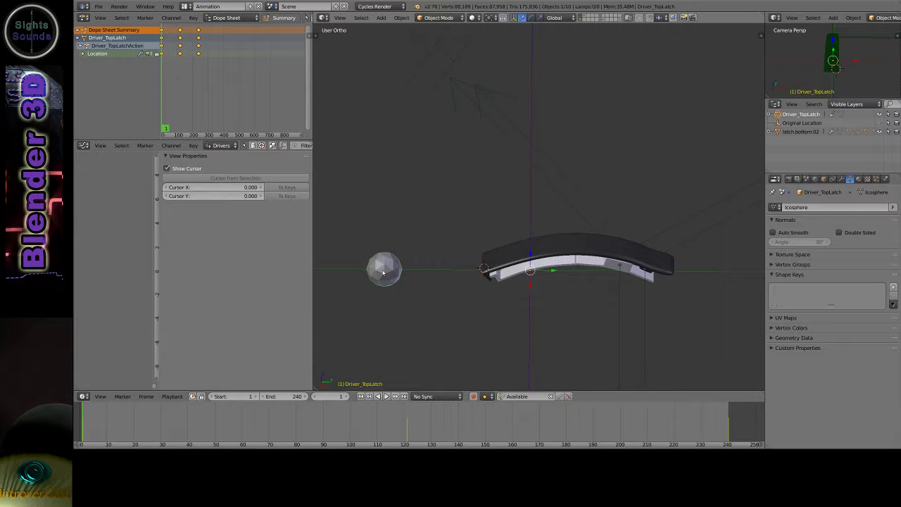
{"action": "key", "text": "KP_4"}
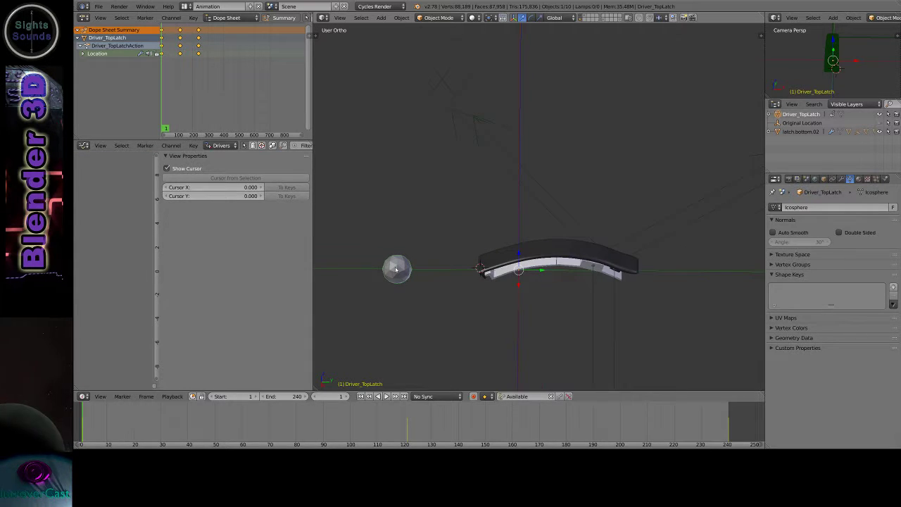
{"action": "scroll", "coordinate": [396, 270], "scroll_direction": "up", "scroll_amount": 1}
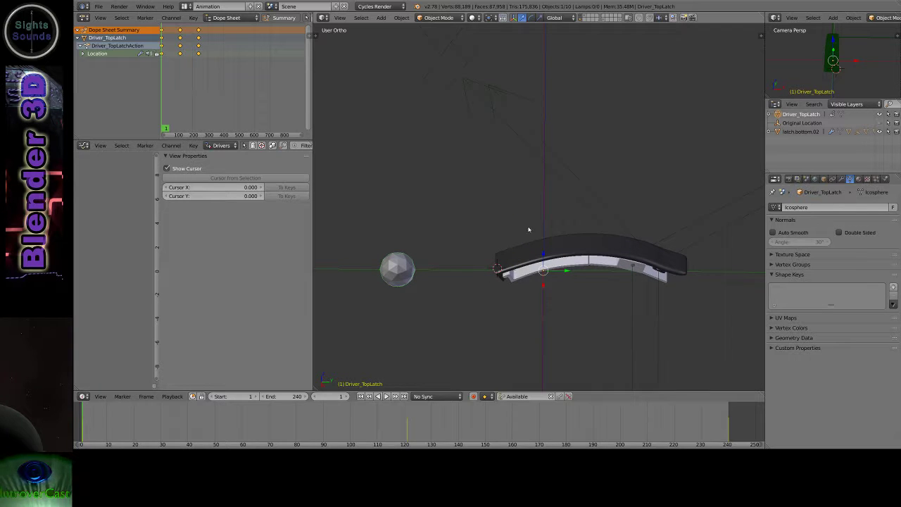
{"action": "middle_click_drag", "start_coordinate": [529, 229], "coordinate": [550, 208]}
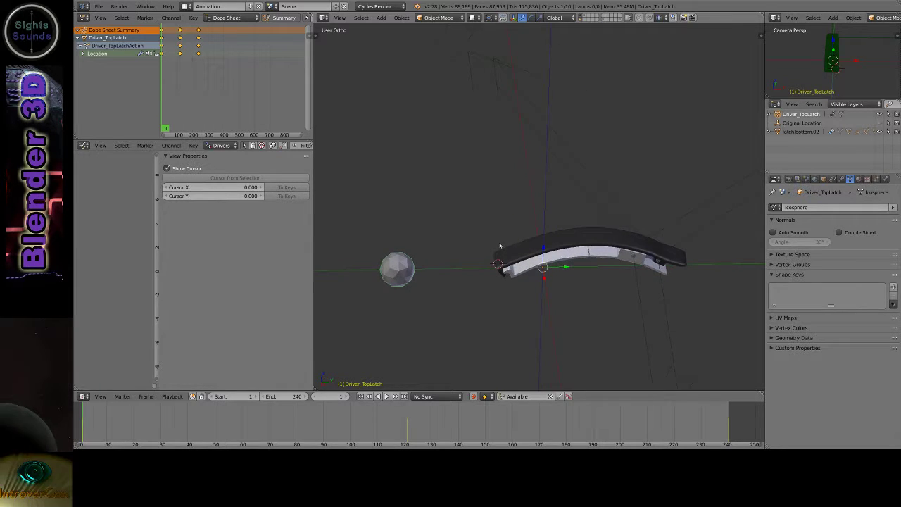
{"action": "middle_click_drag", "start_coordinate": [500, 245], "coordinate": [544, 250]}
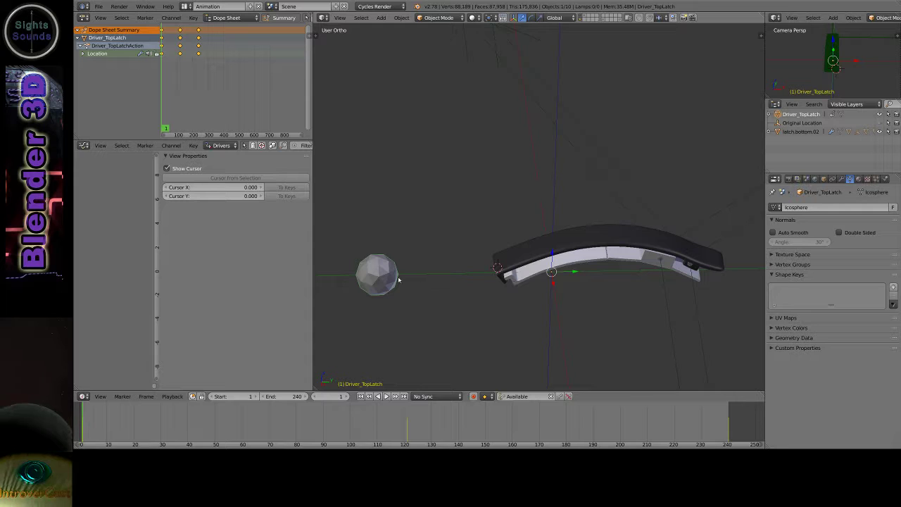
{"action": "key", "text": "g"}
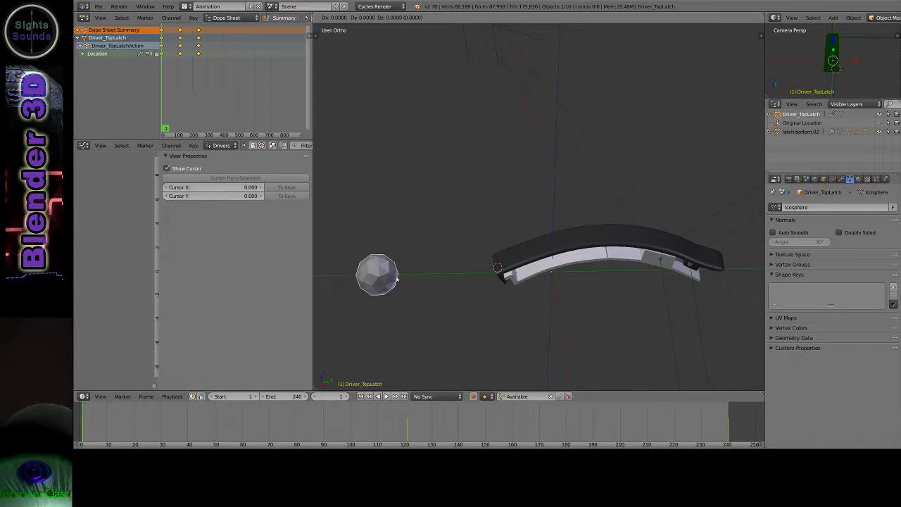
{"action": "key", "text": "x"}
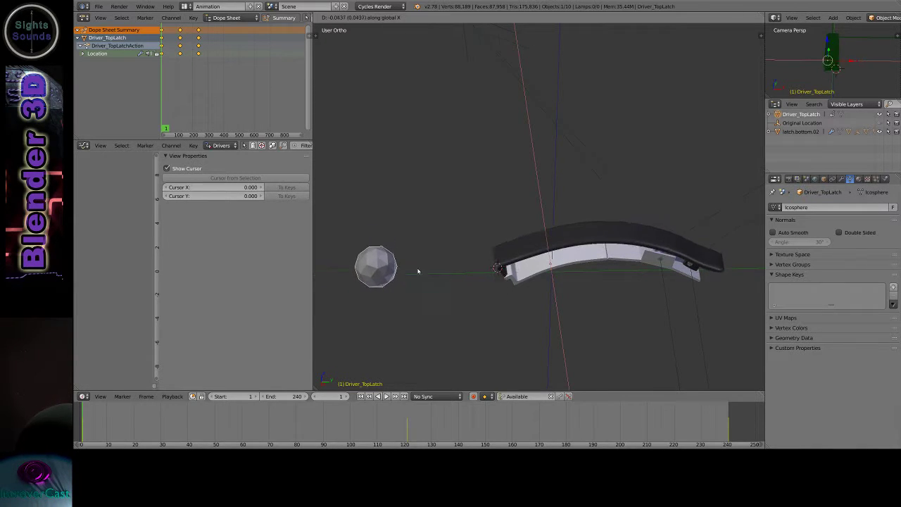
{"action": "left_click", "coordinate": [442, 280]}
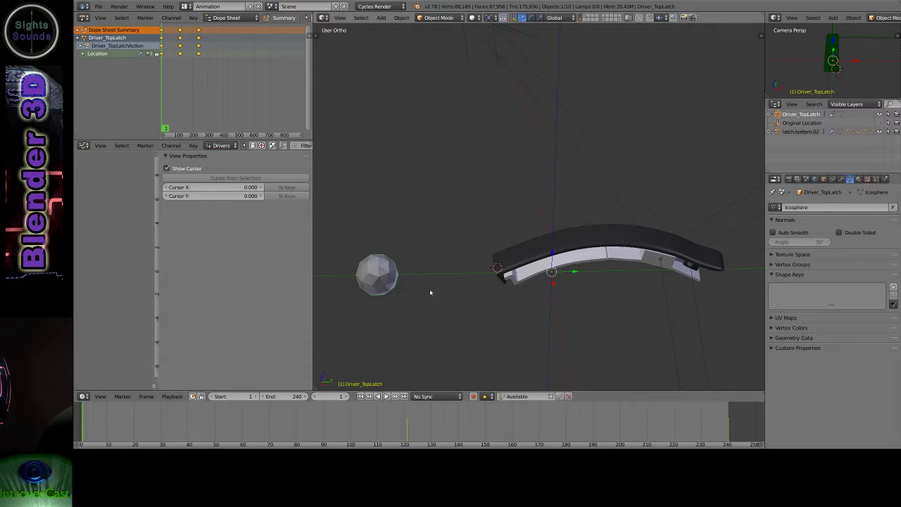
{"action": "middle_click_drag", "start_coordinate": [601, 189], "coordinate": [578, 290]}
{"action": "key", "text": "KP_7"}
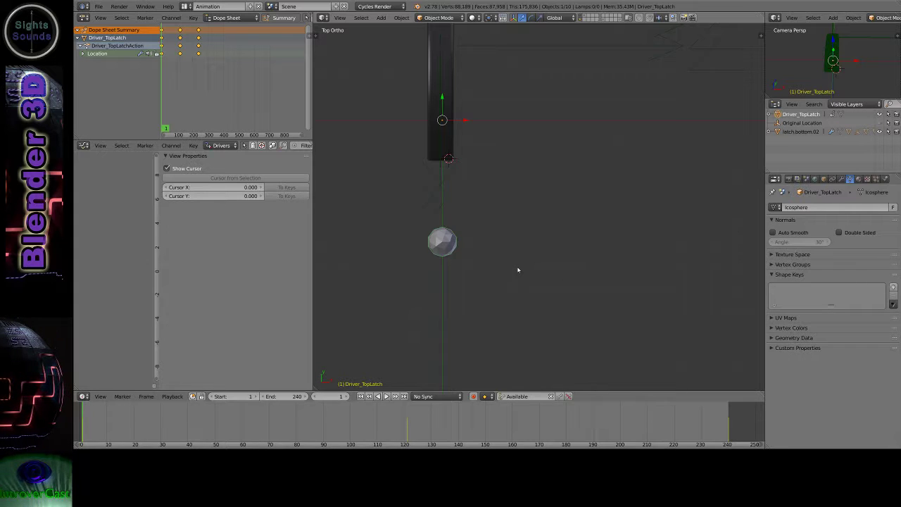
Move the driver sphere 1 unit along X, undo it, and redo the 1-unit X move from Top view
{"action": "type", "text": "gx1"}
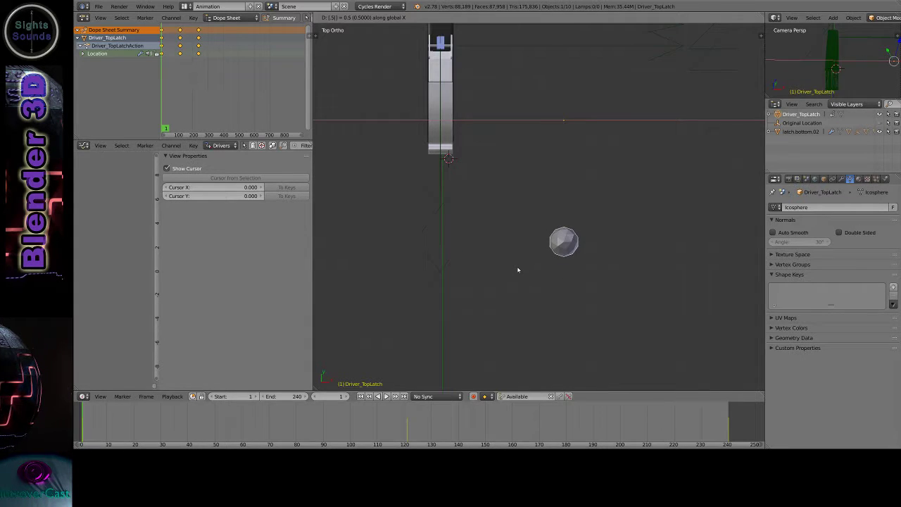
{"action": "key", "text": "Return"}
{"action": "middle_click_drag", "start_coordinate": [516, 269], "coordinate": [569, 47]}
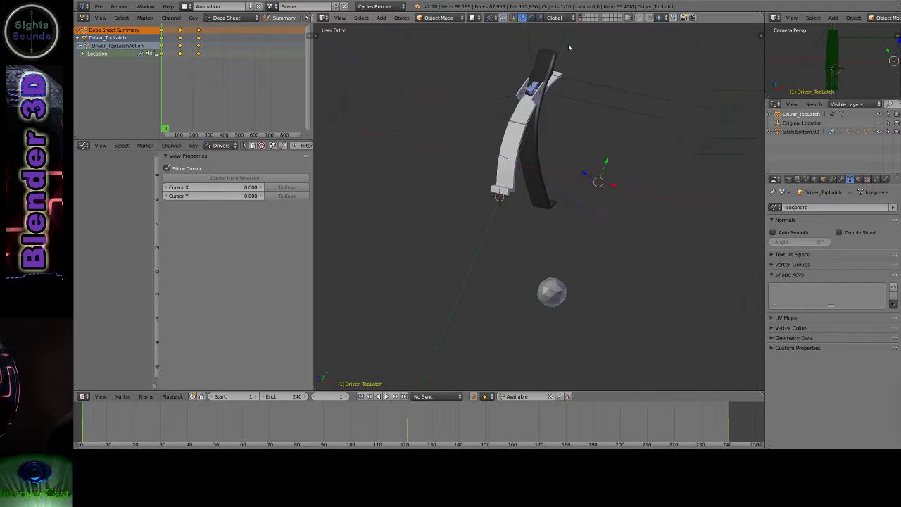
{"action": "key", "text": "ctrl+z"}
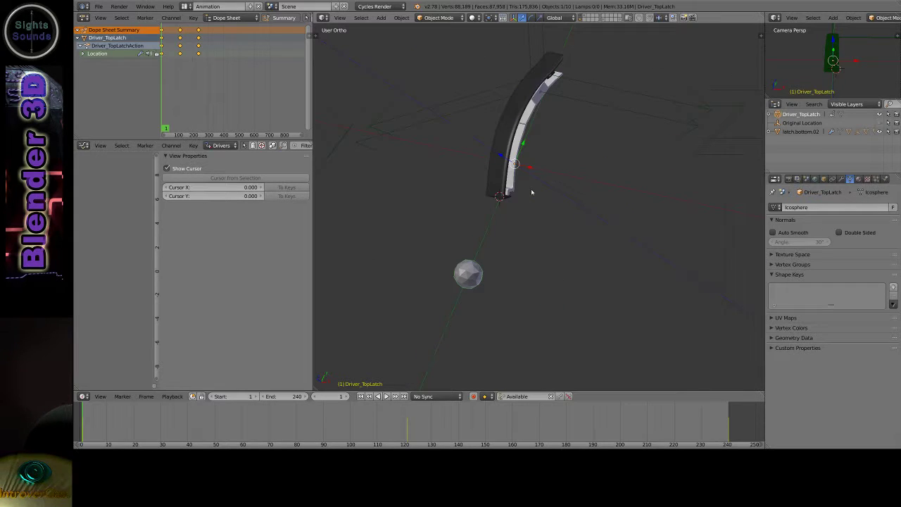
{"action": "key", "text": "KP_7"}
{"action": "type", "text": "g"}
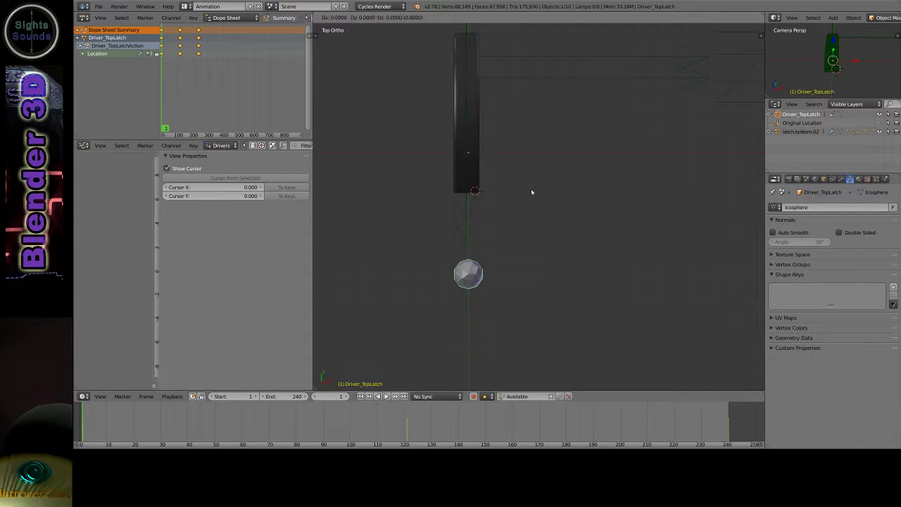
{"action": "type", "text": "x"}
{"action": "type", "text": "1"}
{"action": "key", "text": "Return"}
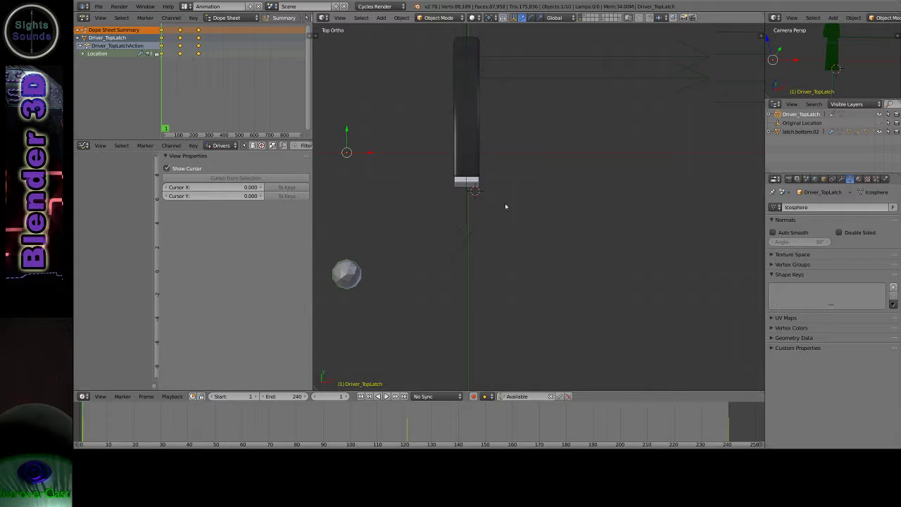
Move the driver sphere -1 along Y and orbit to inspect the opened latch
{"action": "middle_click_drag", "start_coordinate": [506, 207], "coordinate": [445, 195]}
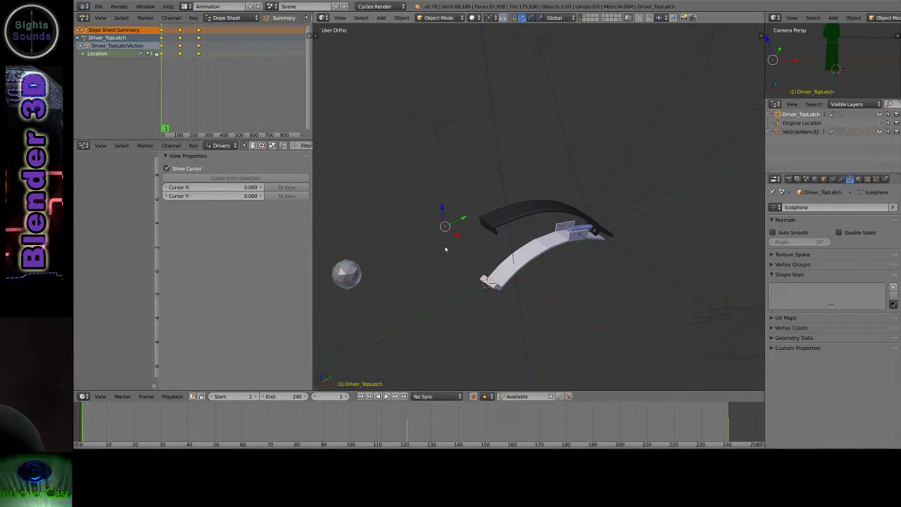
{"action": "middle_click_drag", "start_coordinate": [445, 248], "coordinate": [517, 311]}
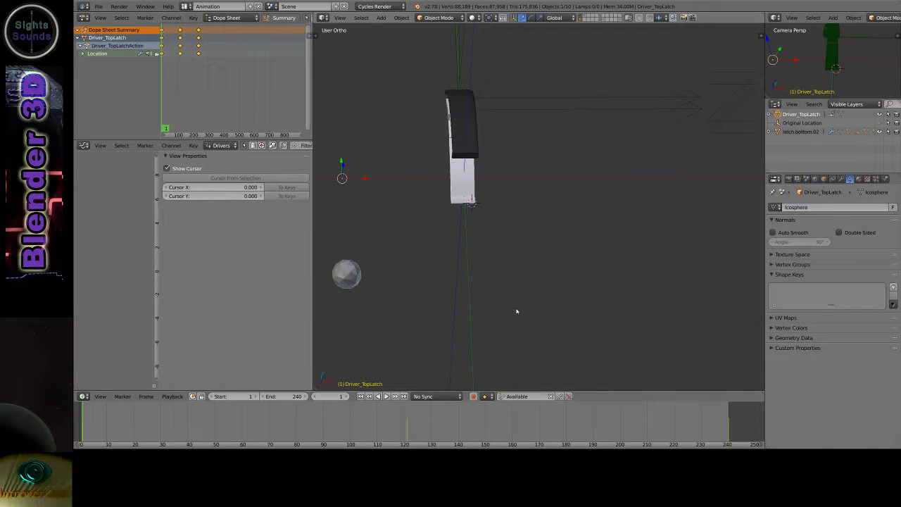
{"action": "key", "text": "g"}
{"action": "key", "text": "y"}
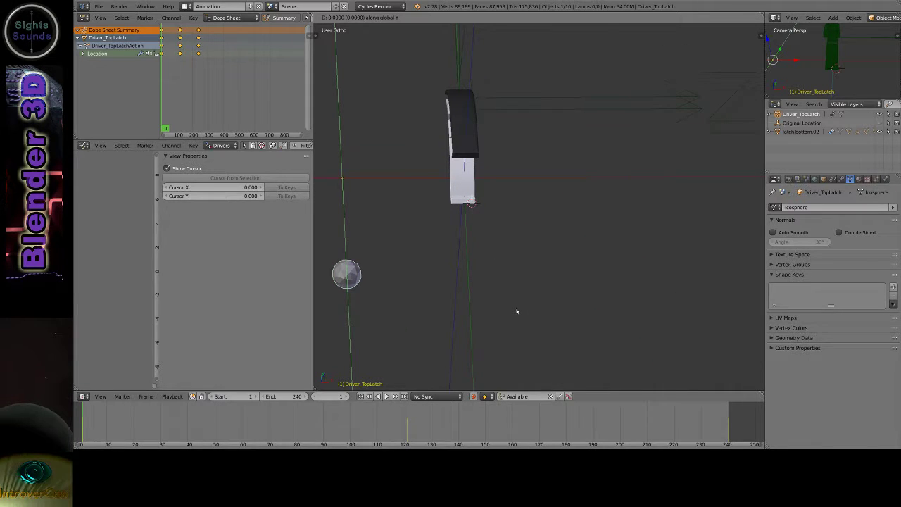
{"action": "type", "text": "-1"}
{"action": "key", "text": "Return"}
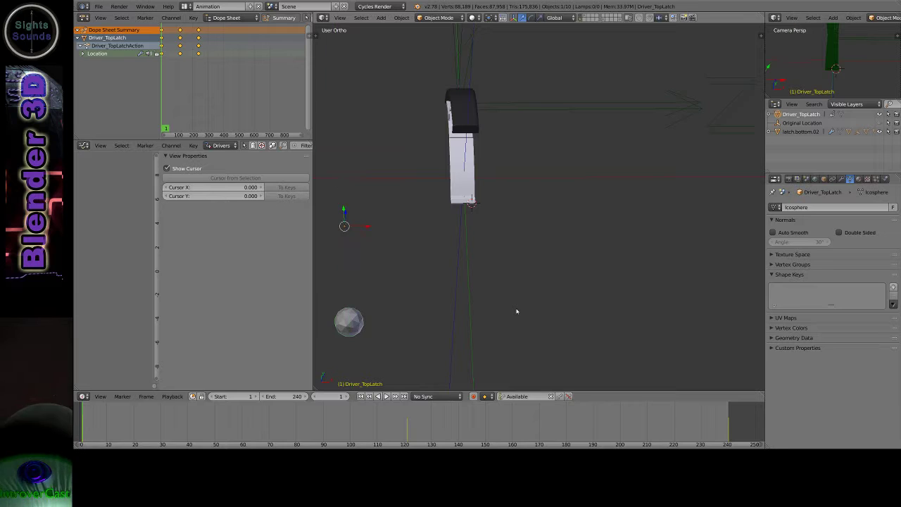
{"action": "middle_click_drag", "start_coordinate": [516, 322], "coordinate": [363, 324]}
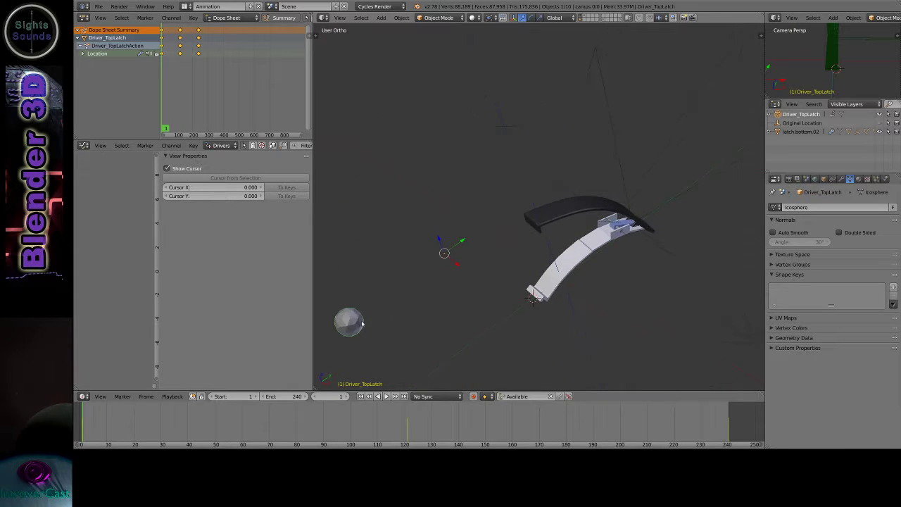
{"action": "middle_click_drag", "start_coordinate": [414, 313], "coordinate": [501, 250], "text": "shift"}
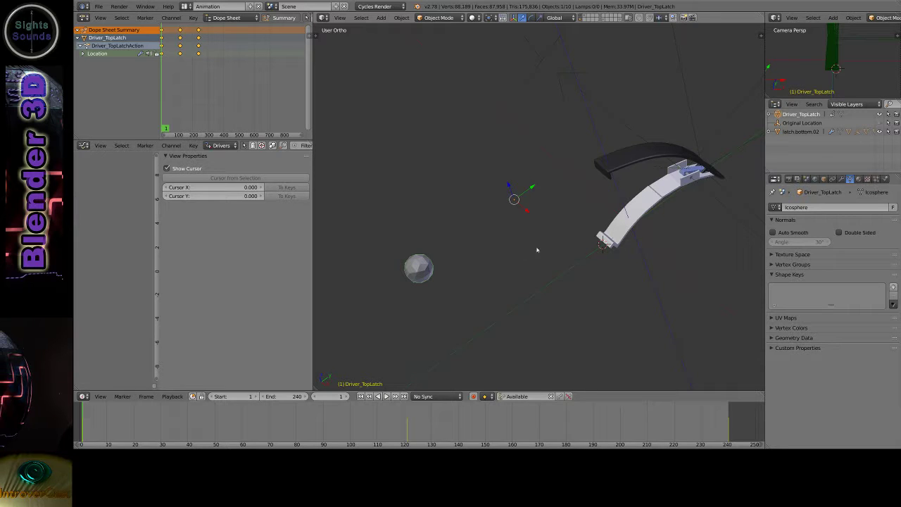
Orbit around the opened latch from several angles, starting and cancelling a quick rotation
{"action": "middle_click_drag", "start_coordinate": [491, 246], "coordinate": [626, 212]}
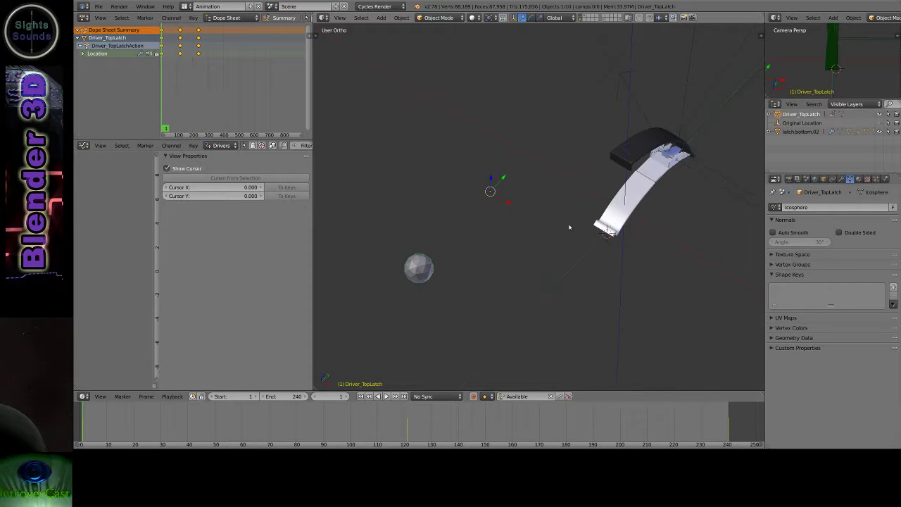
{"action": "key", "text": "r"}
{"action": "key", "text": "Escape"}
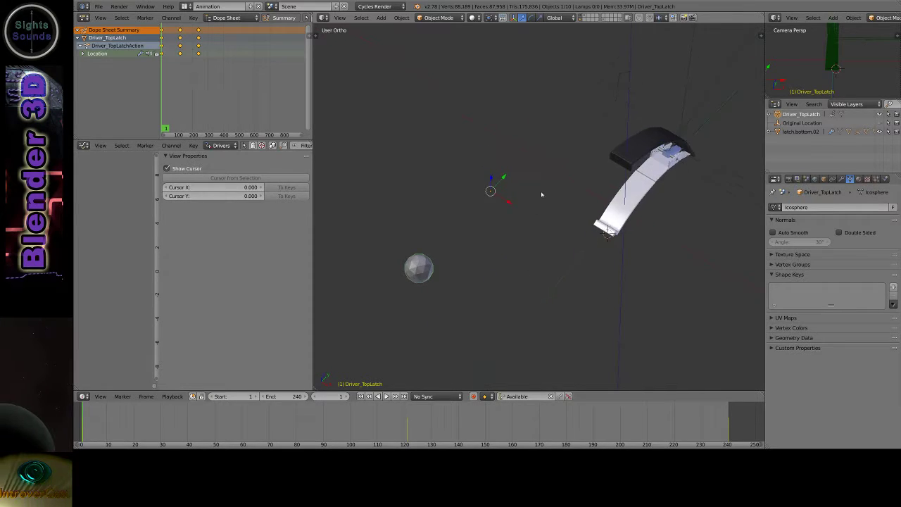
{"action": "middle_click_drag", "start_coordinate": [543, 324], "coordinate": [618, 267]}
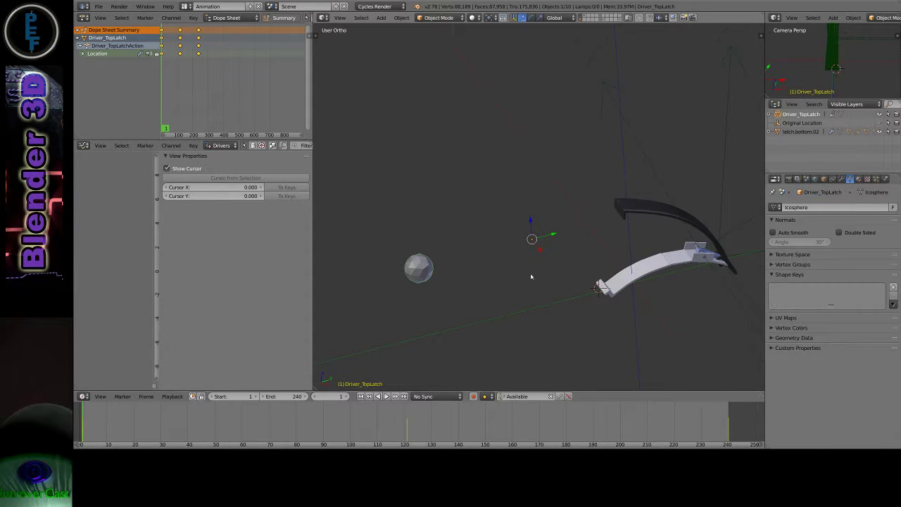
{"action": "middle_click_drag", "start_coordinate": [481, 261], "coordinate": [611, 250]}
{"action": "scroll", "coordinate": [610, 249], "scroll_direction": "down", "scroll_amount": 4}
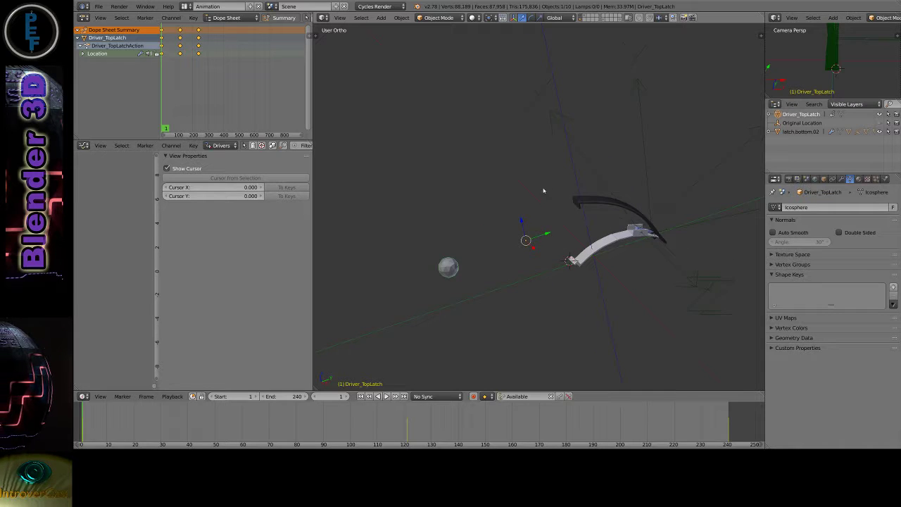
{"action": "scroll", "coordinate": [582, 274], "scroll_direction": "up", "scroll_amount": 4}
{"action": "scroll", "coordinate": [555, 258], "scroll_direction": "down", "scroll_amount": 3}
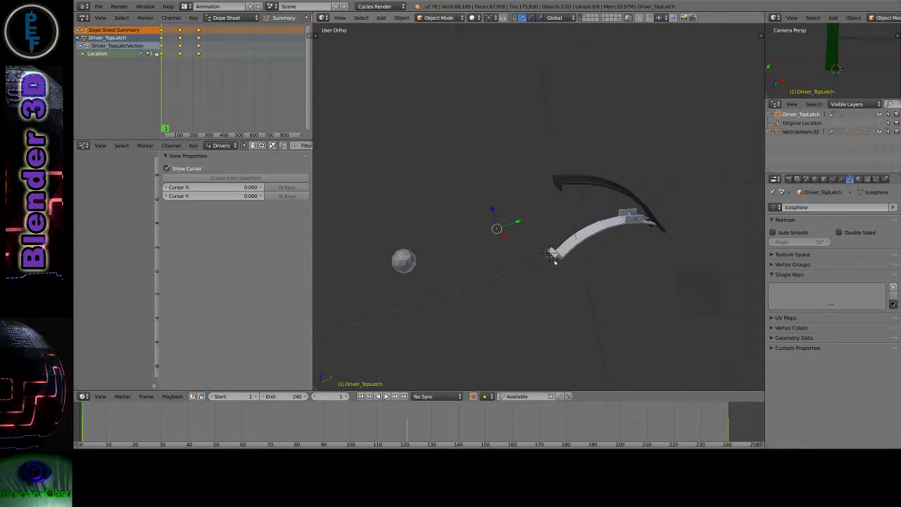
{"action": "middle_click_drag", "start_coordinate": [555, 258], "coordinate": [582, 231]}
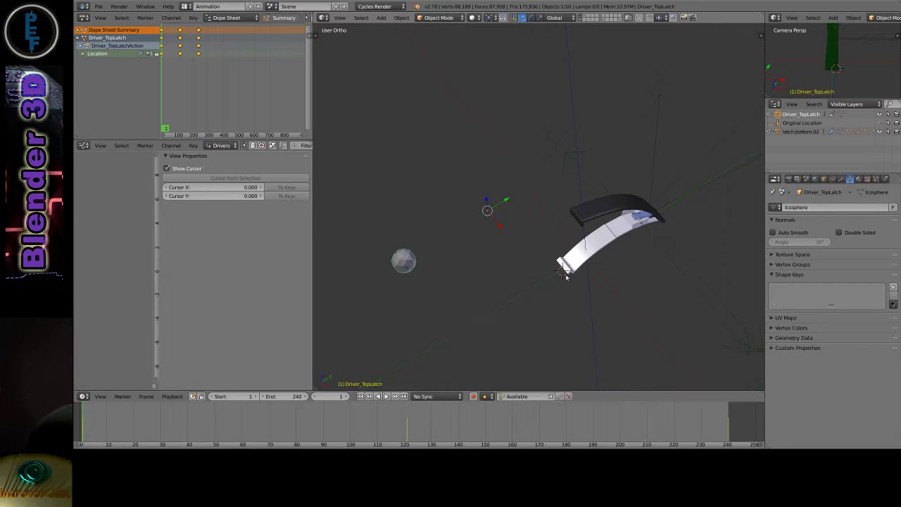
{"action": "middle_click_drag", "start_coordinate": [567, 275], "coordinate": [544, 280]}
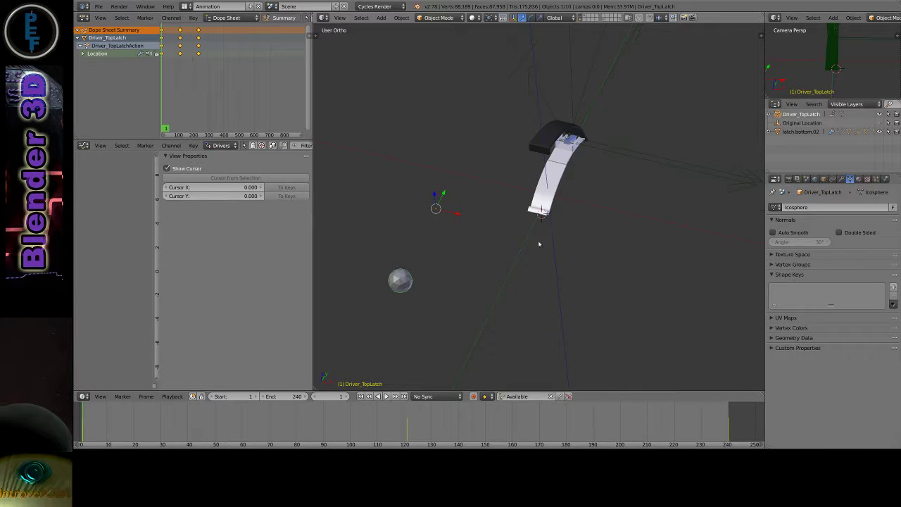
{"action": "middle_click_drag", "start_coordinate": [538, 244], "coordinate": [470, 182]}
{"action": "middle_click_drag", "start_coordinate": [552, 255], "coordinate": [546, 248]}
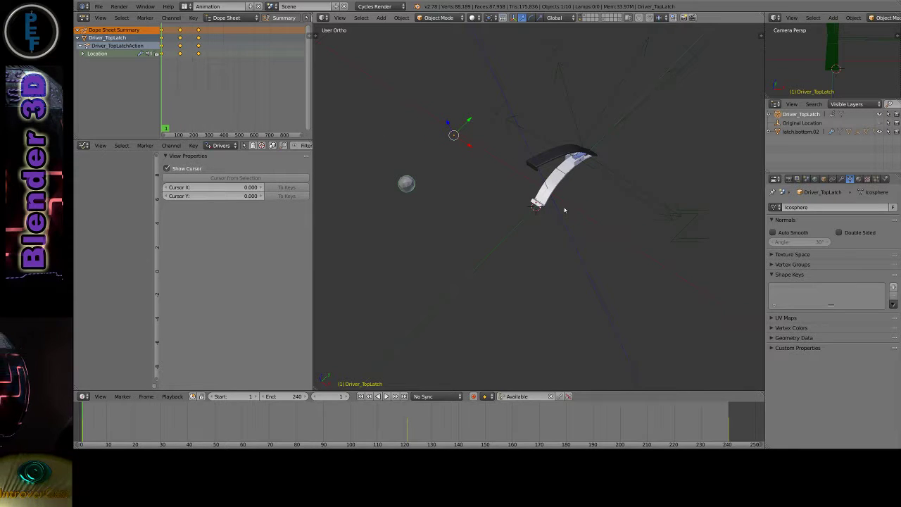
{"action": "middle_click_drag", "start_coordinate": [602, 233], "coordinate": [586, 209]}
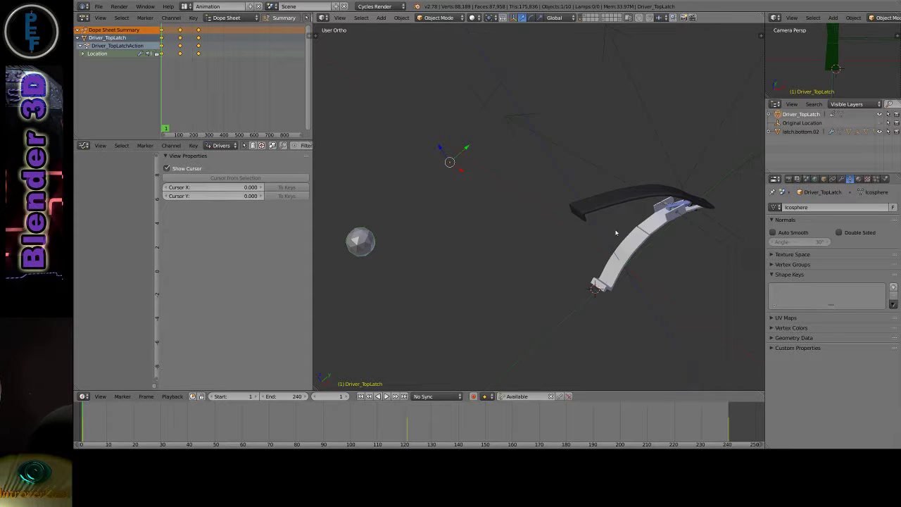
Check the Back and Right views, then select hinge.pin.01 to show its Z rotation driver
{"action": "key", "text": "ctrl+KP_1"}
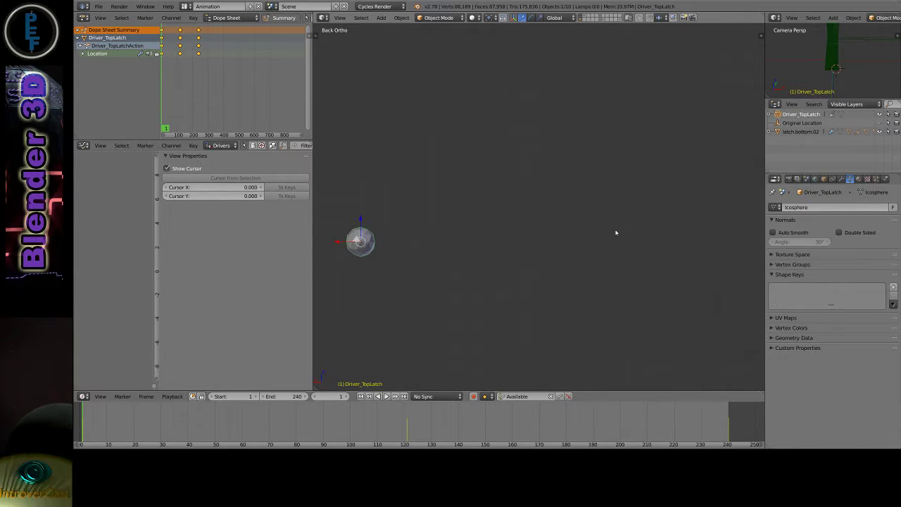
{"action": "key", "text": "KP_3"}
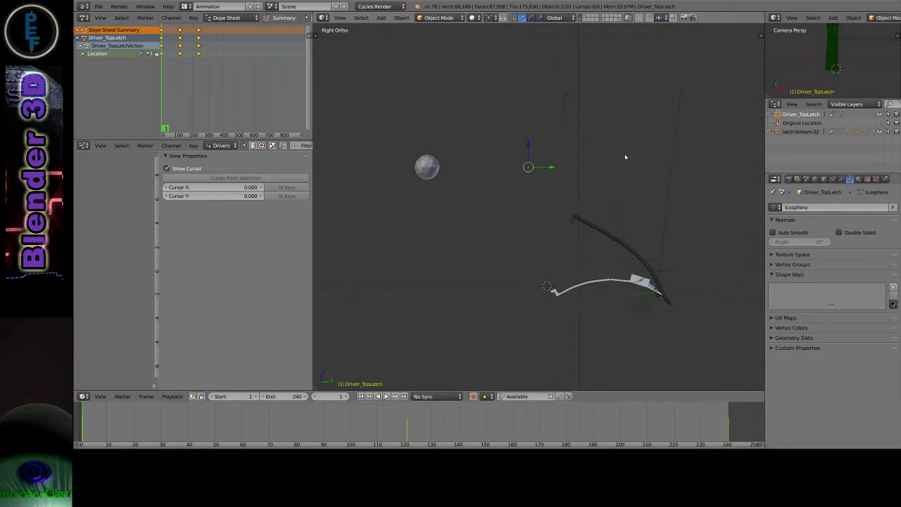
{"action": "middle_click_drag", "start_coordinate": [584, 203], "coordinate": [429, 235]}
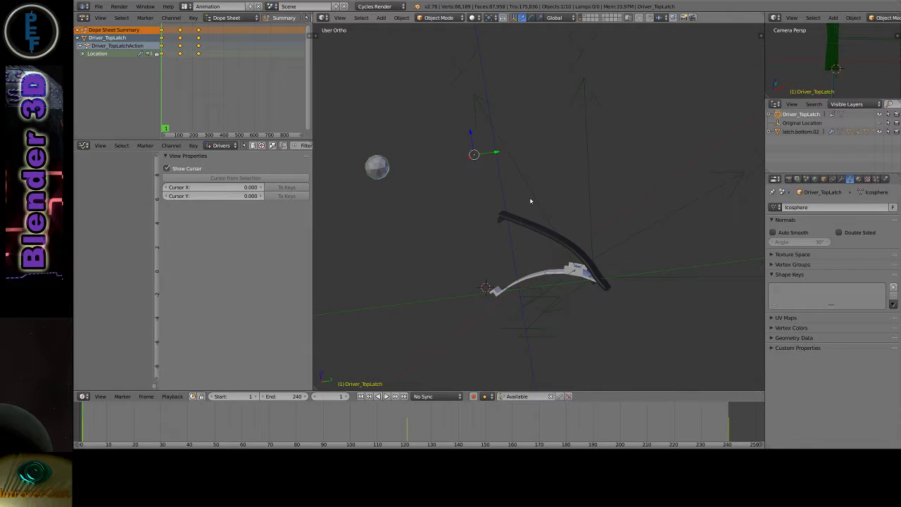
{"action": "right_click", "coordinate": [531, 201]}
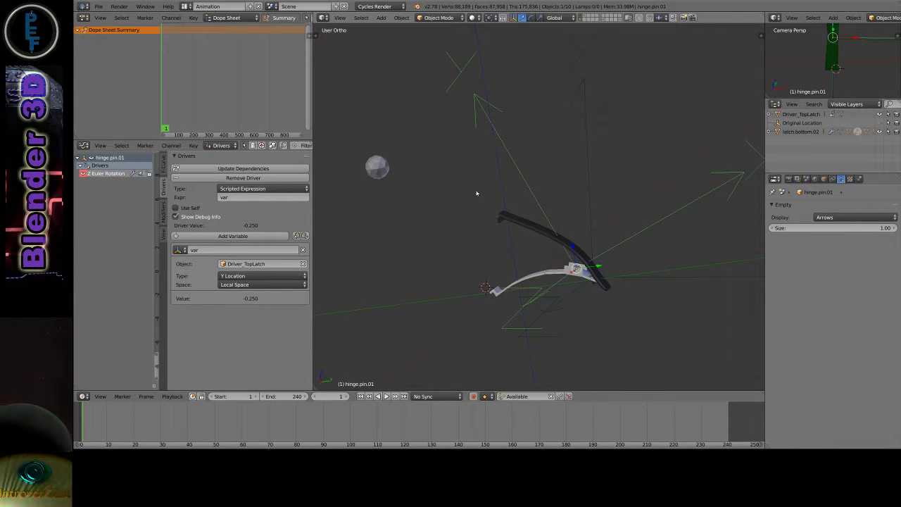
{"action": "key", "text": "KP_3"}
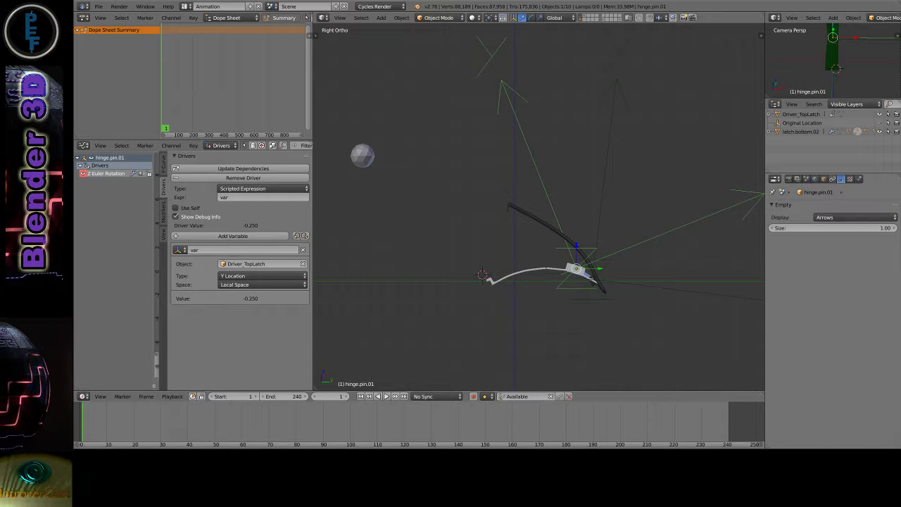
{"action": "key", "text": "alt+Tab"}
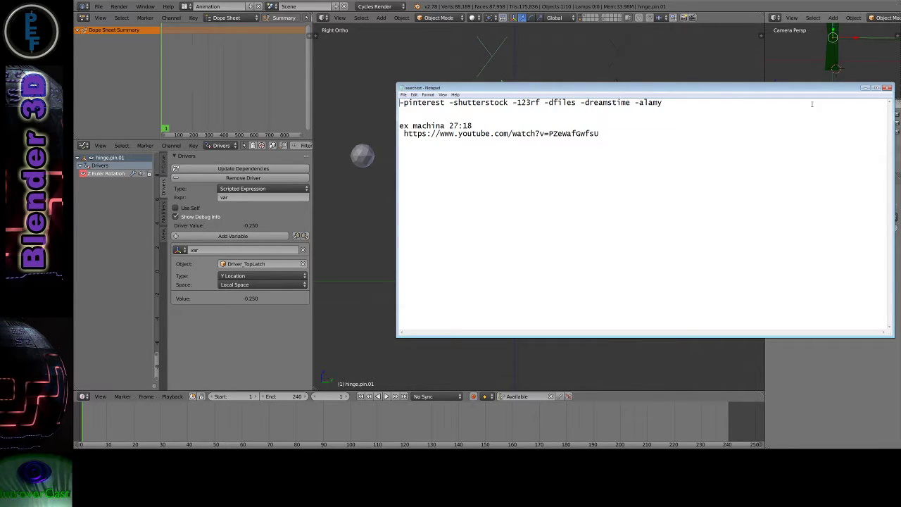
{"action": "key", "text": "alt+Tab"}
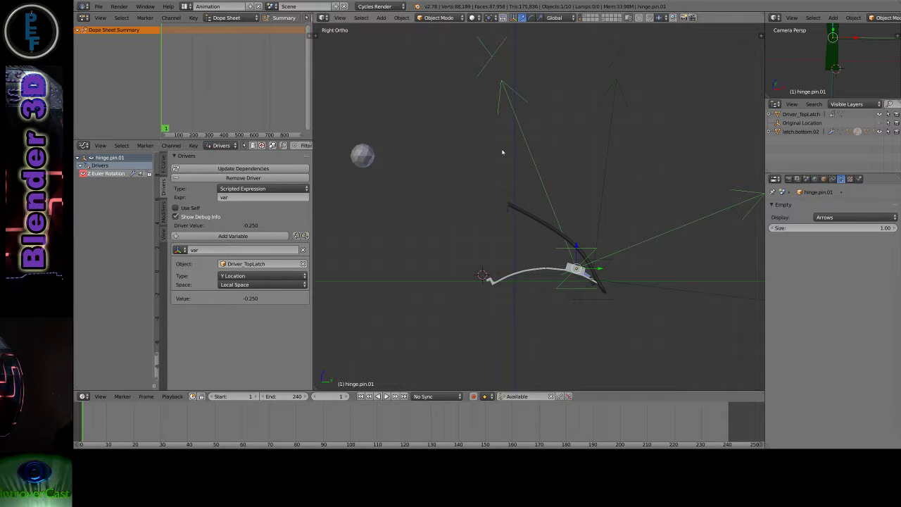
Select Driver_TopLatch, jump to keyframe 121, and show its transform values (-0.1, 0.1, 1.0)
{"action": "scroll", "coordinate": [579, 226], "scroll_direction": "up", "scroll_amount": 4}
{"action": "middle_click_drag", "start_coordinate": [580, 226], "coordinate": [527, 255]}
{"action": "scroll", "coordinate": [528, 256], "scroll_direction": "down", "scroll_amount": 2}
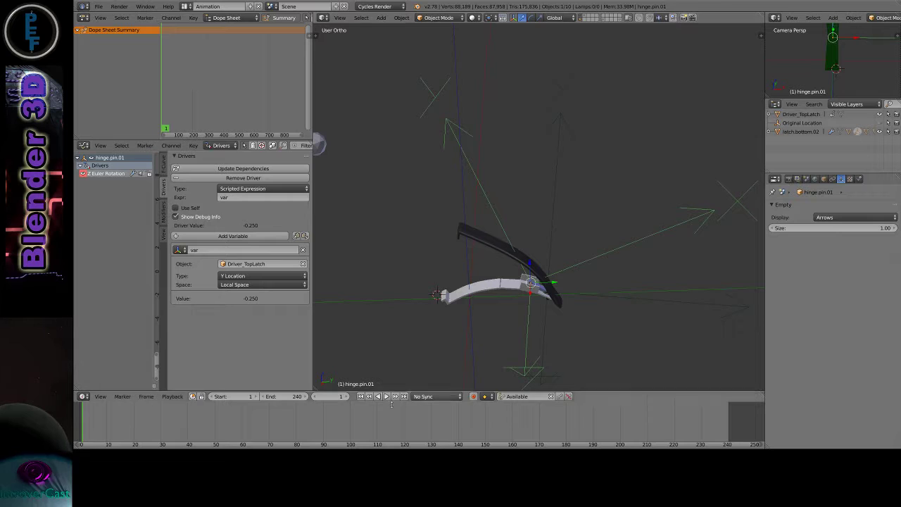
{"action": "right_click", "coordinate": [317, 157]}
{"action": "key", "text": "Up"}
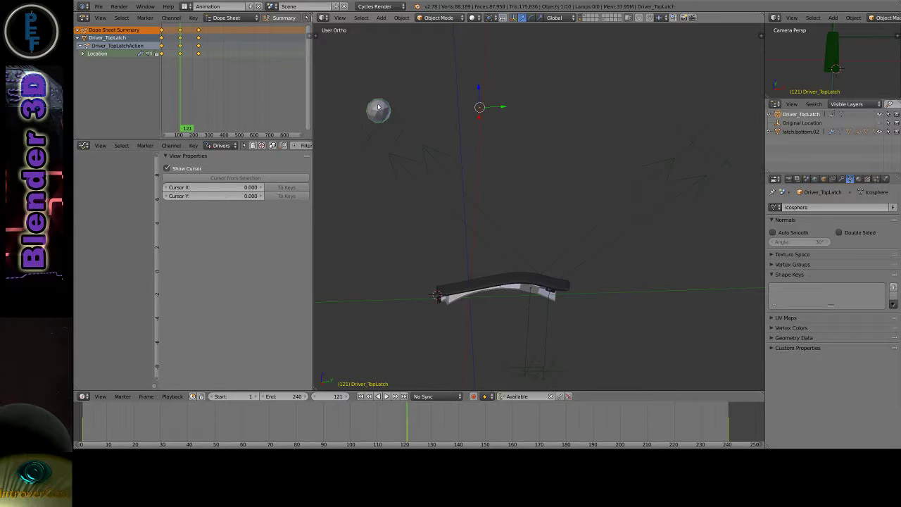
{"action": "key", "text": "n"}
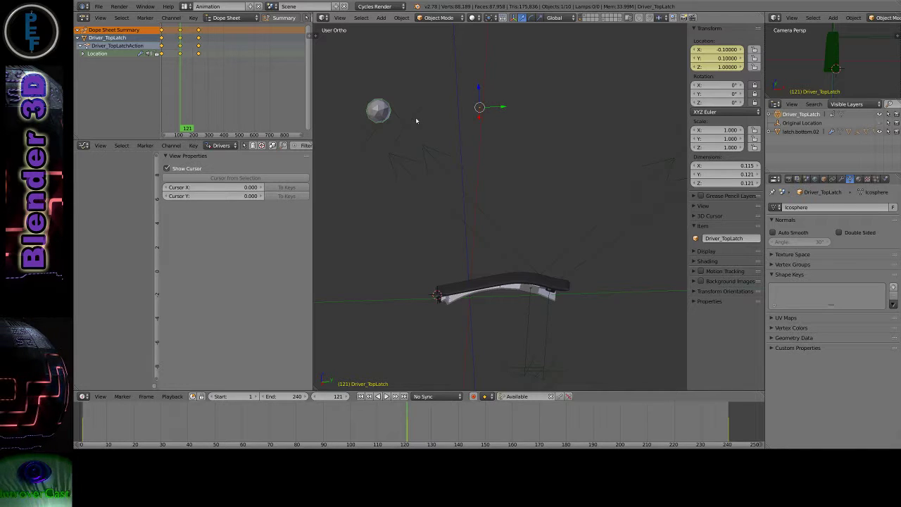
Clear the Driver_TopLatch location to 0, 0, 0 and maximize the 3D view
{"action": "key", "text": "alt+g"}
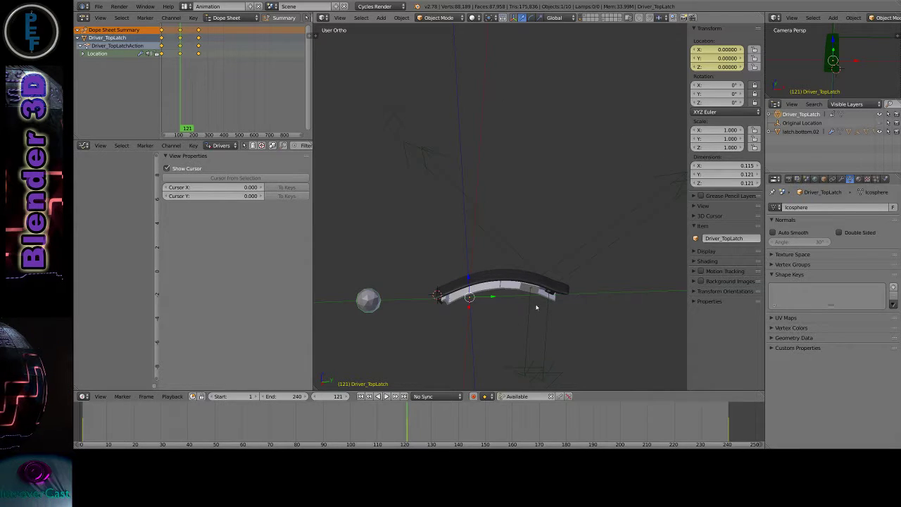
{"action": "scroll", "coordinate": [526, 296], "scroll_direction": "up", "scroll_amount": 3}
{"action": "key", "text": "shift+space"}
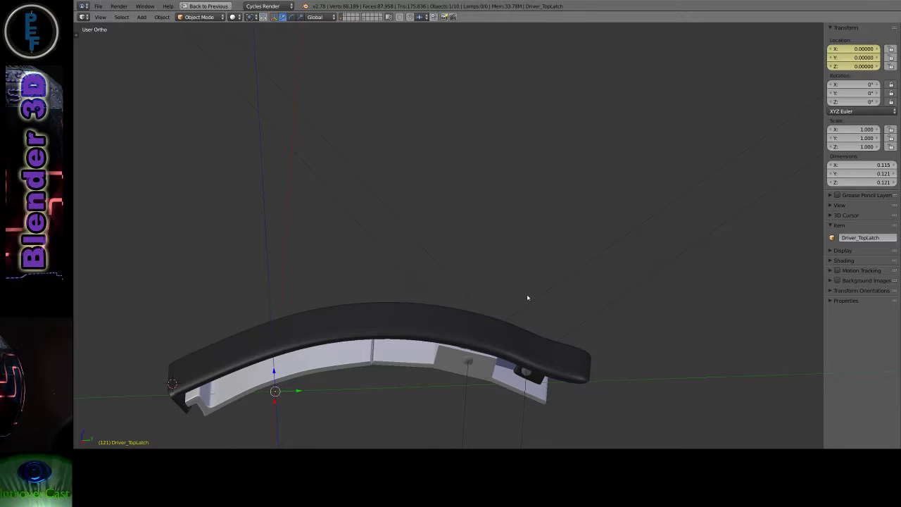
{"action": "scroll", "coordinate": [536, 253], "scroll_direction": "up", "scroll_amount": 2}
{"action": "right_click", "coordinate": [518, 227]}
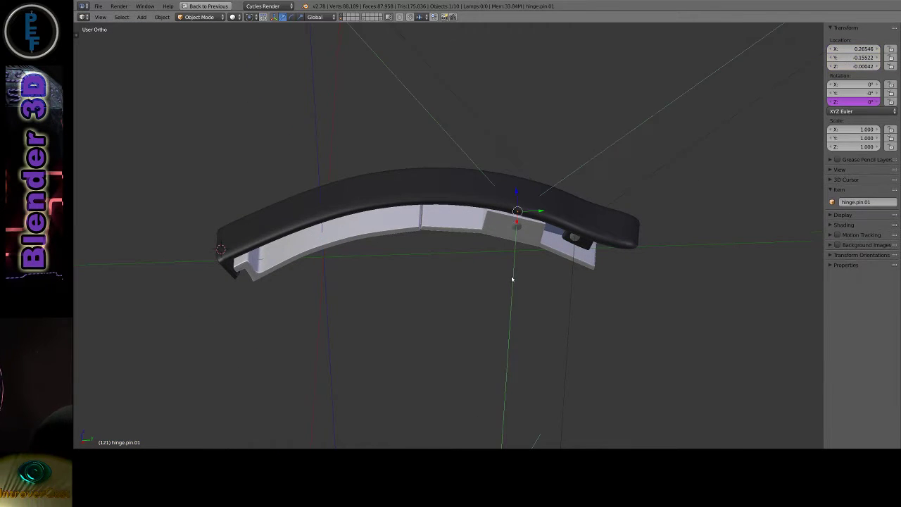
{"action": "middle_click_drag", "start_coordinate": [518, 227], "coordinate": [511, 220]}
{"action": "scroll", "coordinate": [511, 220], "scroll_direction": "down", "scroll_amount": 3}
{"action": "scroll", "coordinate": [511, 221], "scroll_direction": "down", "scroll_amount": 1}
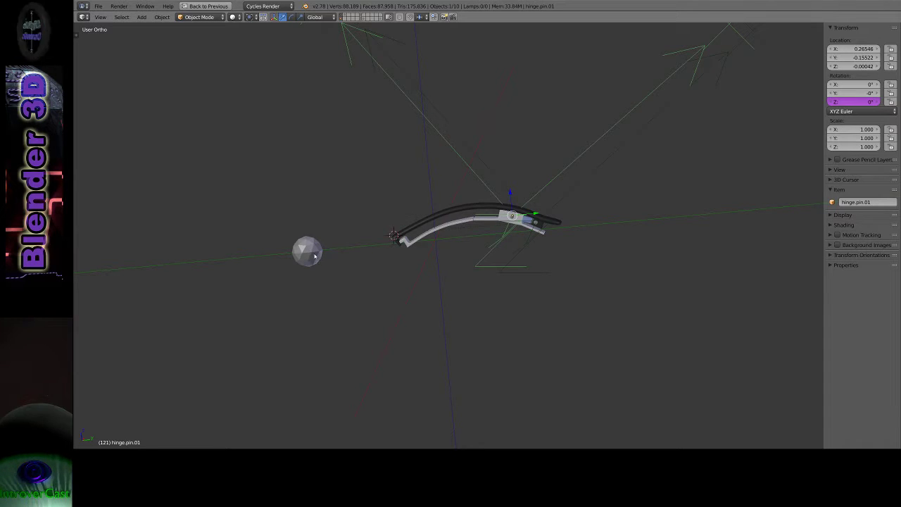
Test an X move on the icosphere, cancel it, and switch to the Right orthographic view
{"action": "right_click", "coordinate": [315, 257]}
{"action": "key", "text": "g"}
{"action": "key", "text": "x"}
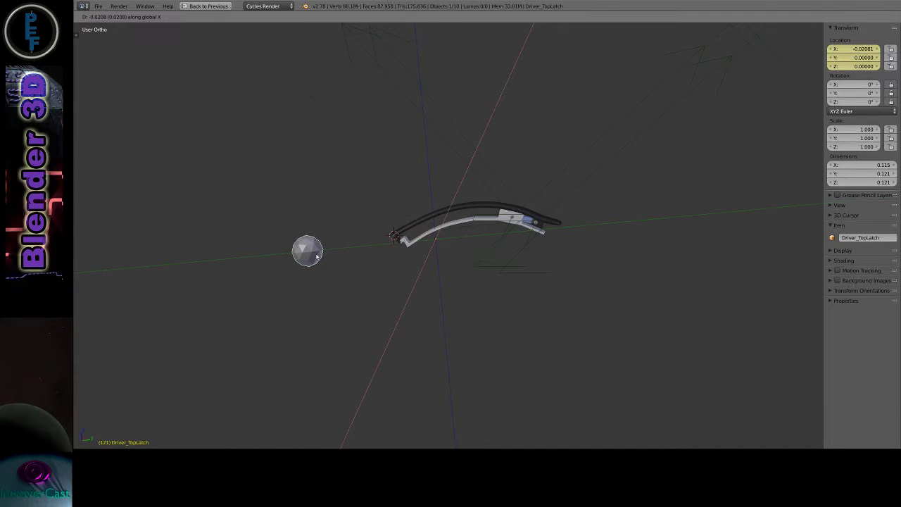
{"action": "key", "text": "Escape"}
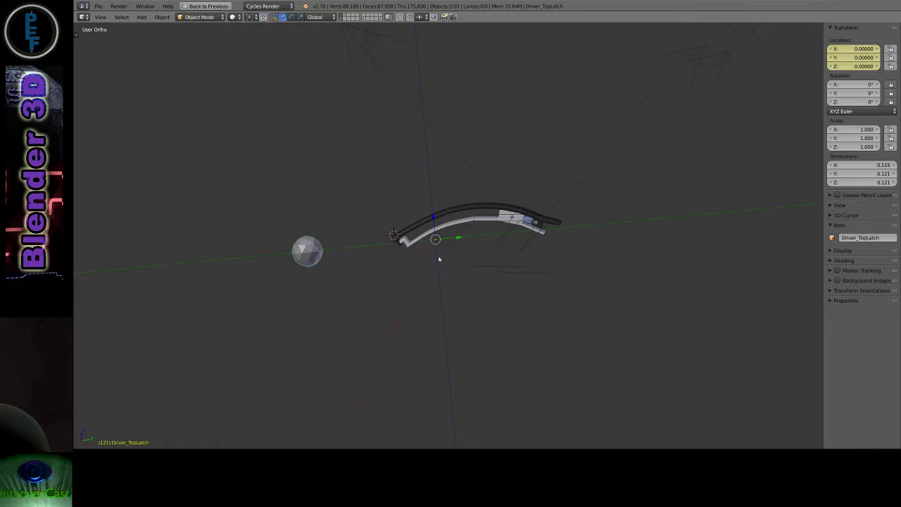
{"action": "scroll", "coordinate": [439, 260], "scroll_direction": "up", "scroll_amount": 2}
{"action": "middle_click_drag", "start_coordinate": [497, 232], "coordinate": [560, 305]}
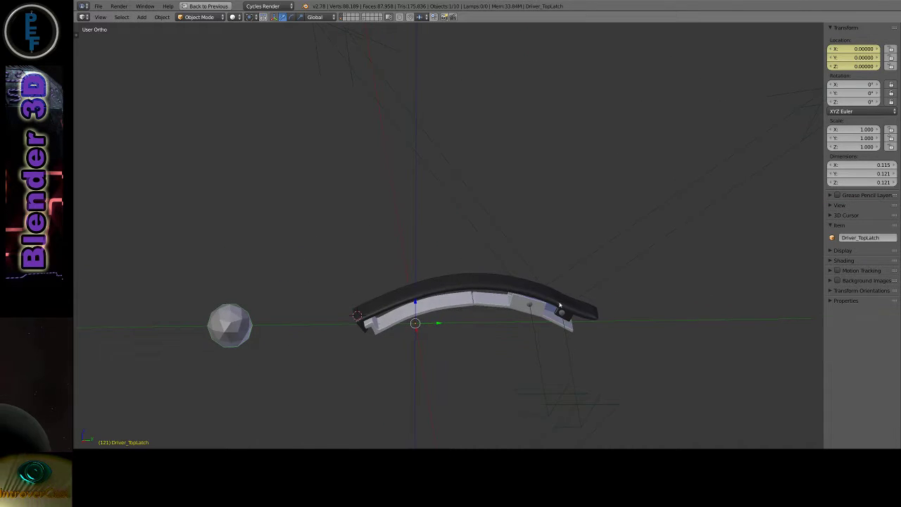
{"action": "scroll", "coordinate": [525, 311], "scroll_direction": "up", "scroll_amount": 2}
{"action": "key", "text": "KP_3"}
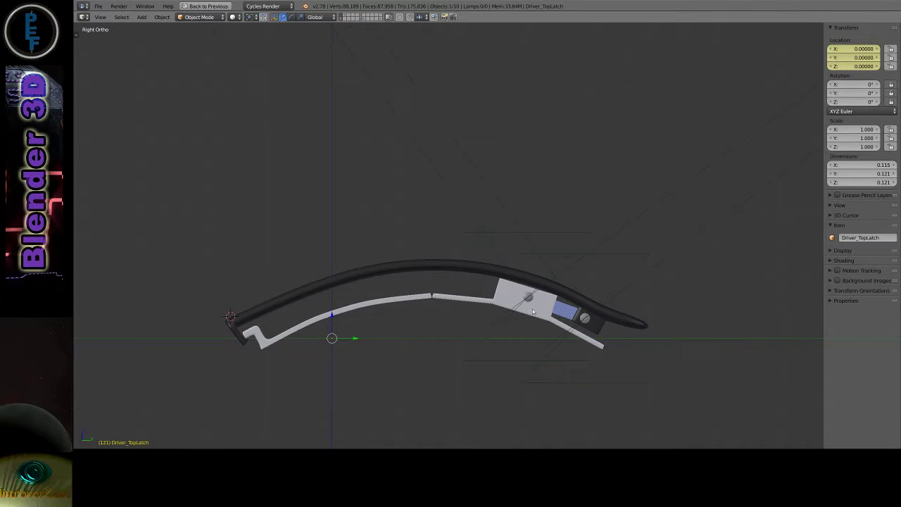
{"action": "scroll", "coordinate": [662, 305], "scroll_direction": "up", "scroll_amount": 2}
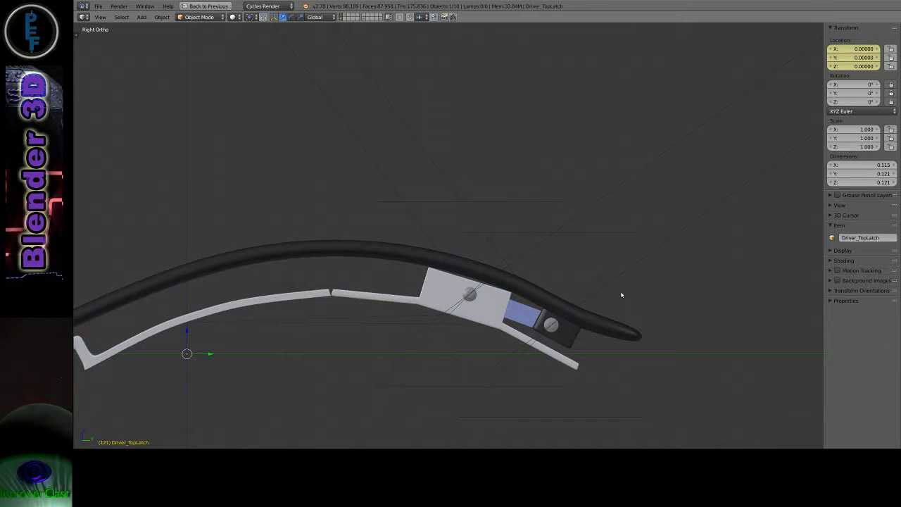
{"action": "key", "text": "g"}
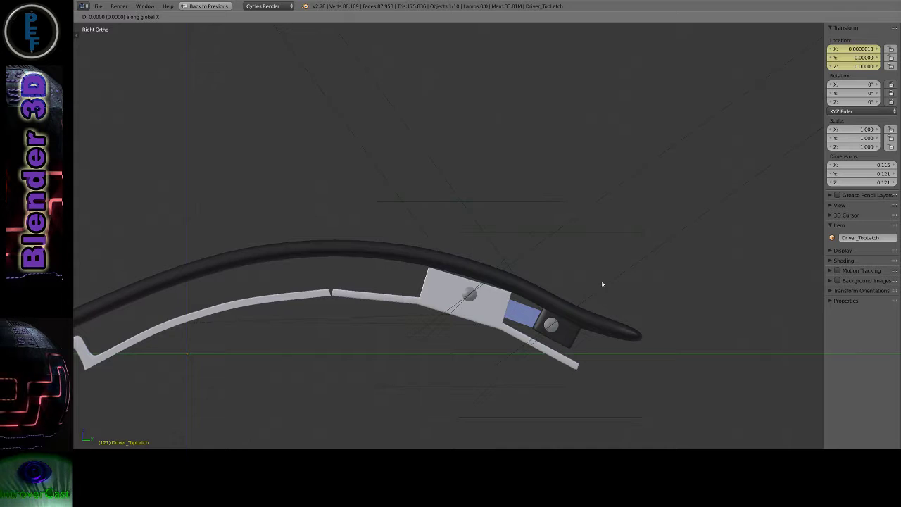
{"action": "right_click", "coordinate": [589, 238]}
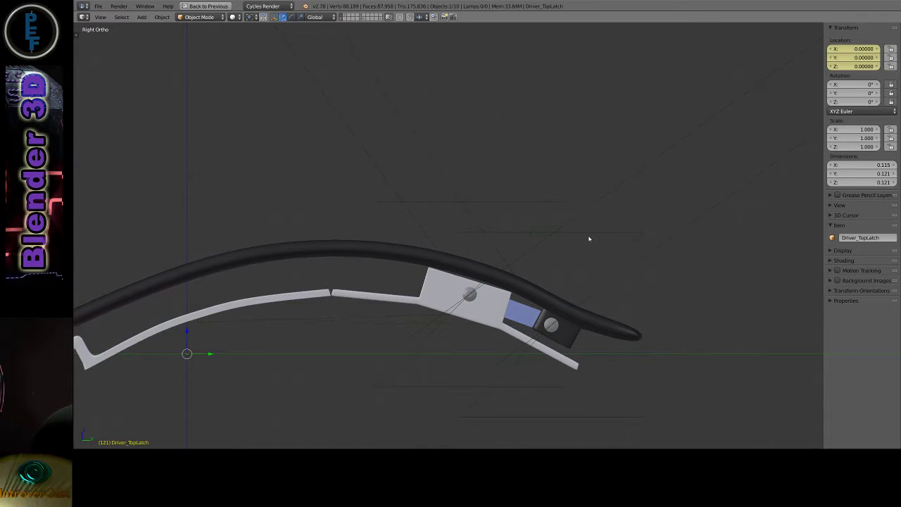
{"action": "scroll", "coordinate": [455, 312], "scroll_direction": "up", "scroll_amount": 3, "text": "ctrl"}
{"action": "scroll", "coordinate": [185, 358], "scroll_direction": "up", "scroll_amount": 4}
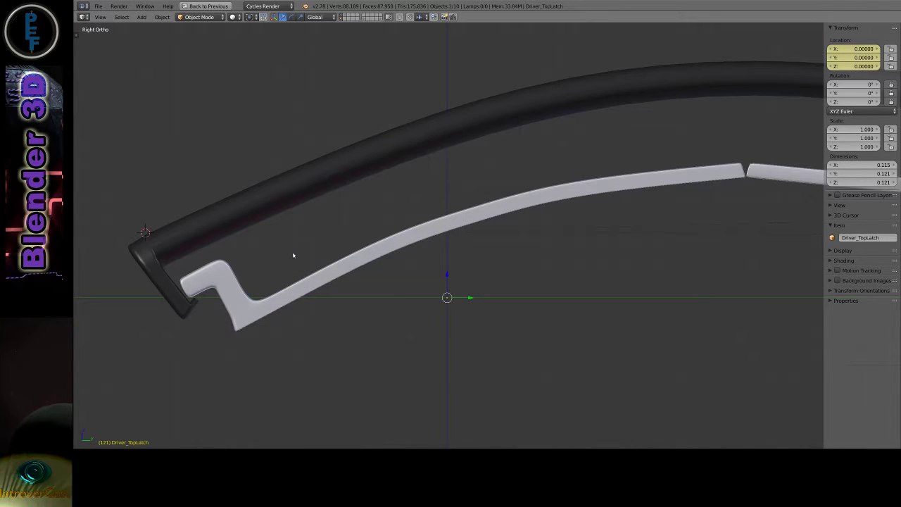
{"action": "key", "text": "g"}
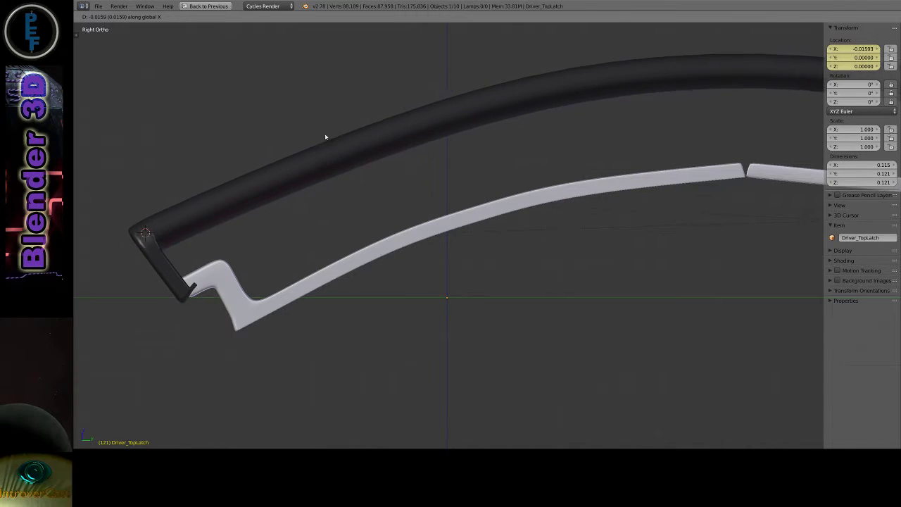
{"action": "right_click", "coordinate": [310, 256]}
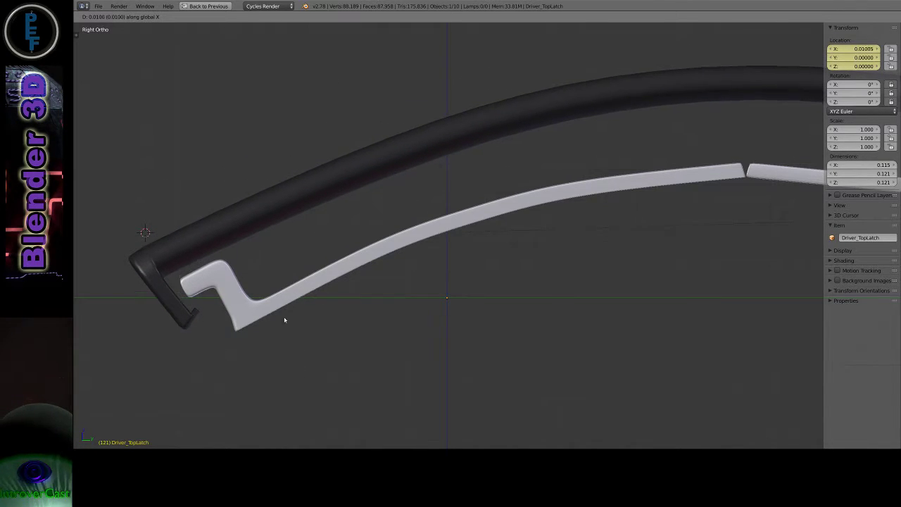
{"action": "scroll", "coordinate": [267, 166], "scroll_direction": "down", "scroll_amount": 2}
{"action": "middle_click_drag", "start_coordinate": [451, 236], "coordinate": [816, 77]}
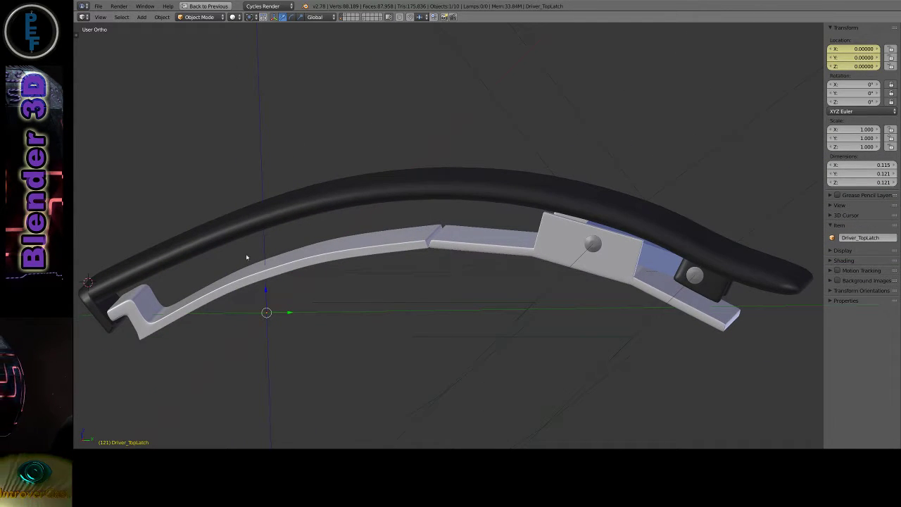
Move the latch.bottom.01 piece along global Y
{"action": "scroll", "coordinate": [306, 267], "scroll_direction": "down", "scroll_amount": 2}
{"action": "scroll", "coordinate": [306, 266], "scroll_direction": "down", "scroll_amount": 4}
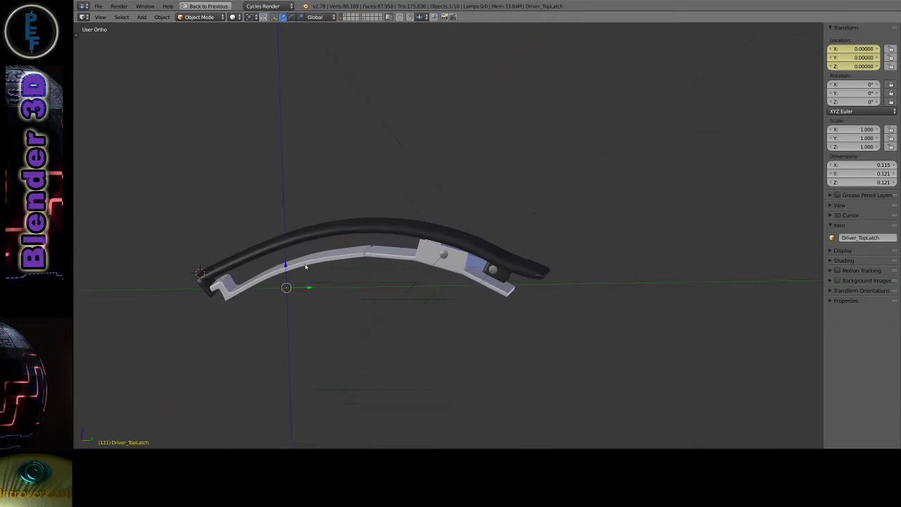
{"action": "scroll", "coordinate": [282, 275], "scroll_direction": "up", "scroll_amount": 2}
{"action": "scroll", "coordinate": [279, 278], "scroll_direction": "down", "scroll_amount": 2}
{"action": "middle_click_drag", "start_coordinate": [279, 277], "coordinate": [399, 282], "text": "shift"}
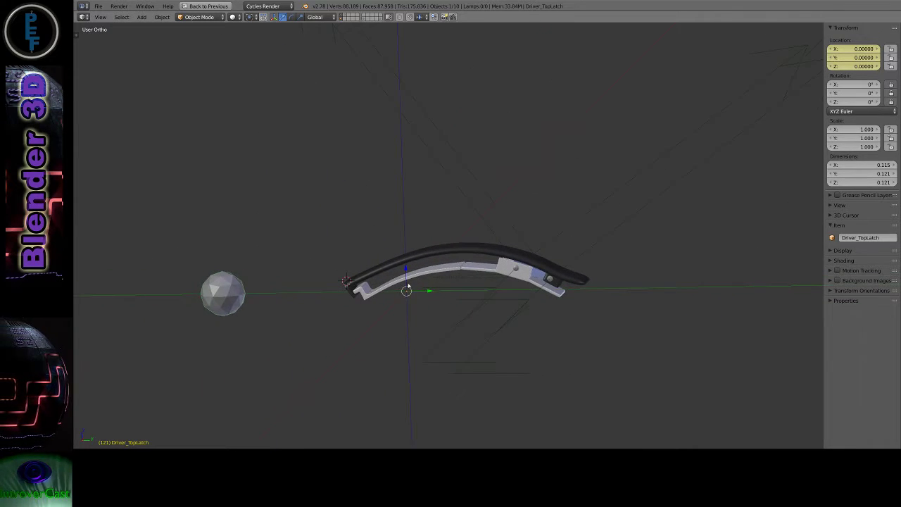
{"action": "scroll", "coordinate": [409, 288], "scroll_direction": "up", "scroll_amount": 2}
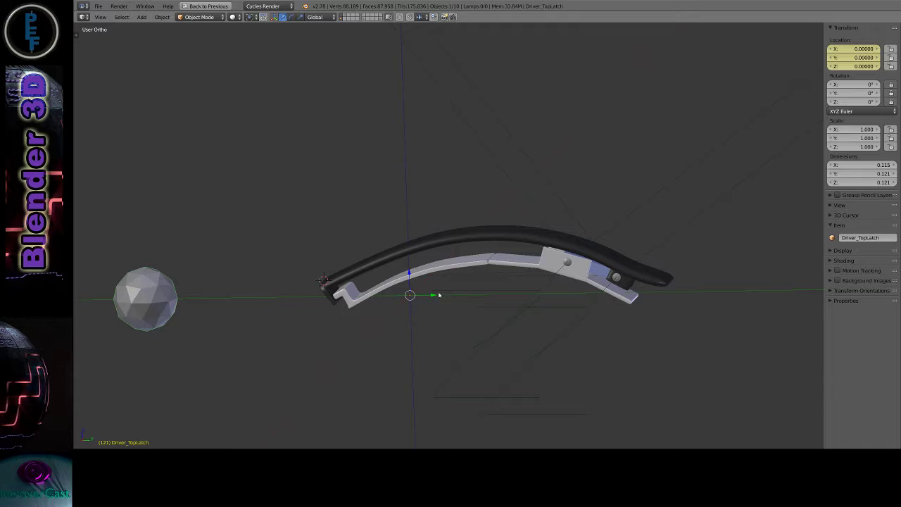
{"action": "right_click", "coordinate": [549, 277]}
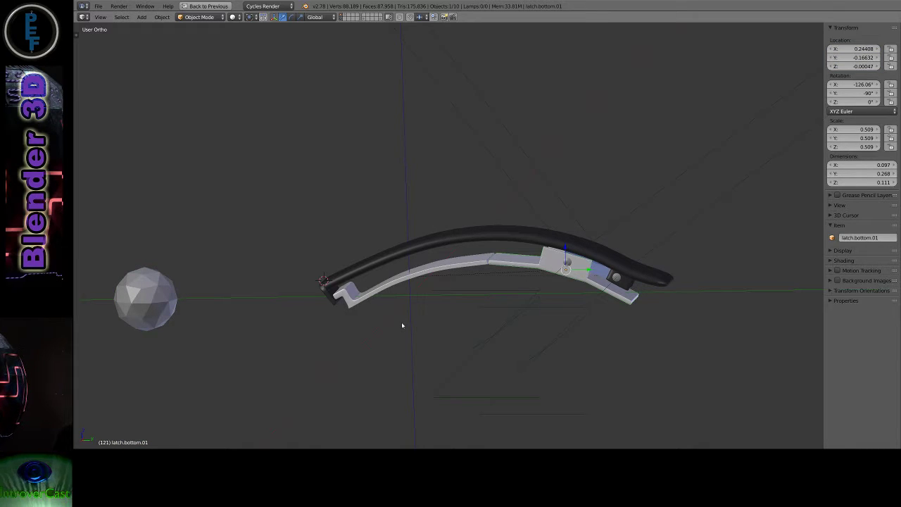
{"action": "key", "text": "g"}
{"action": "key", "text": "y"}
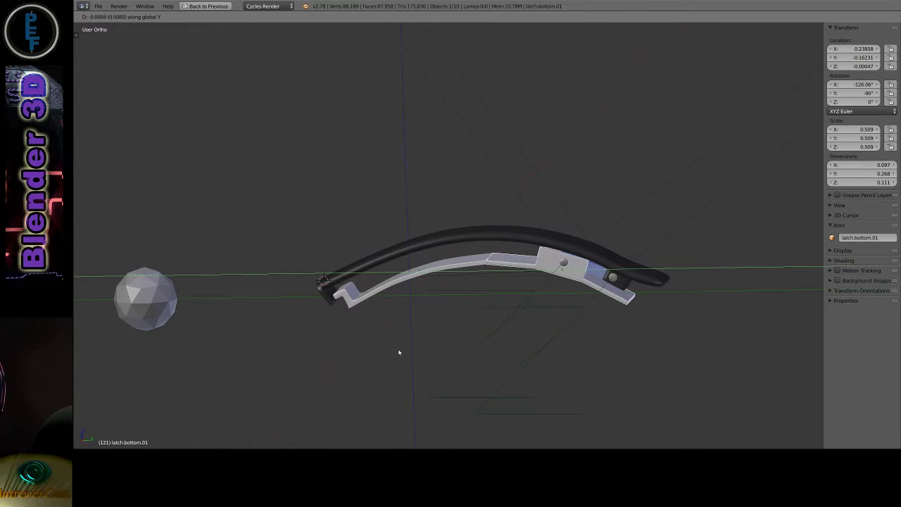
{"action": "left_click", "coordinate": [407, 343]}
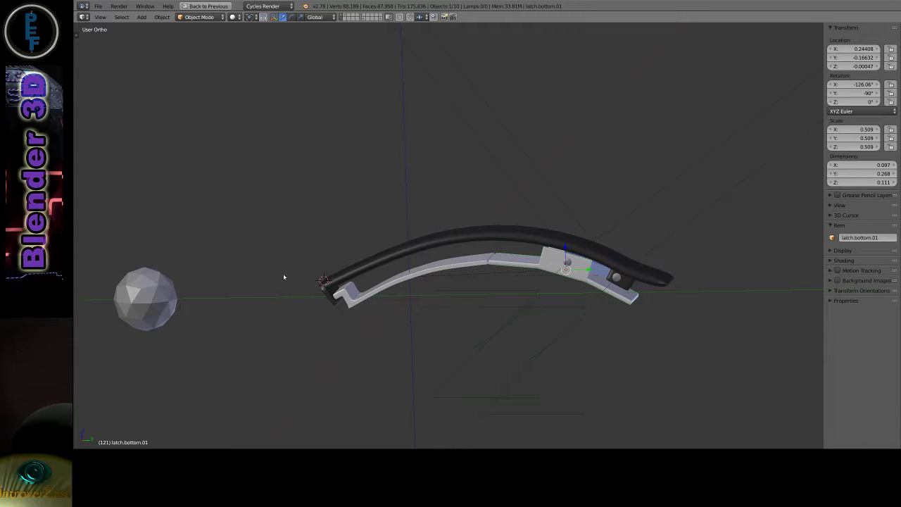
Test moving the Driver_TopLatch sphere along Y, cancelling so it keeps its position
{"action": "right_click", "coordinate": [173, 290]}
{"action": "key", "text": "g"}
{"action": "key", "text": "y"}
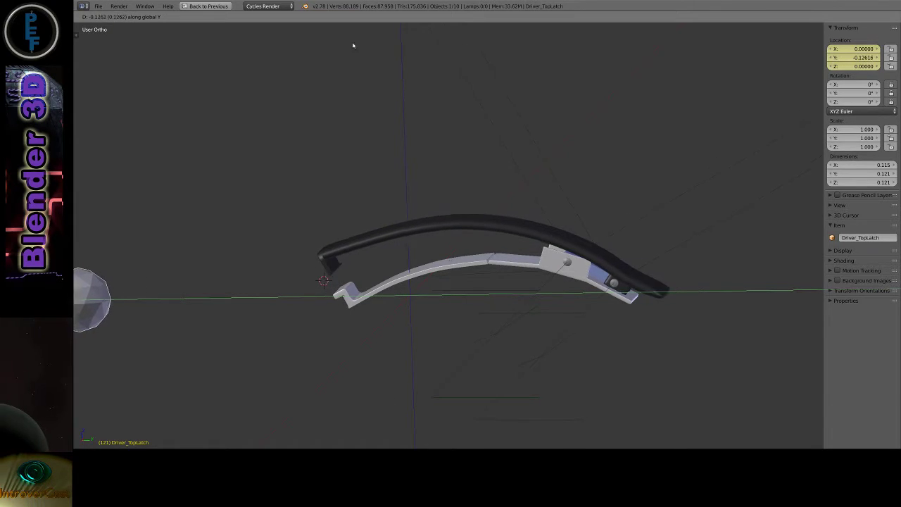
{"action": "key", "text": "Escape"}
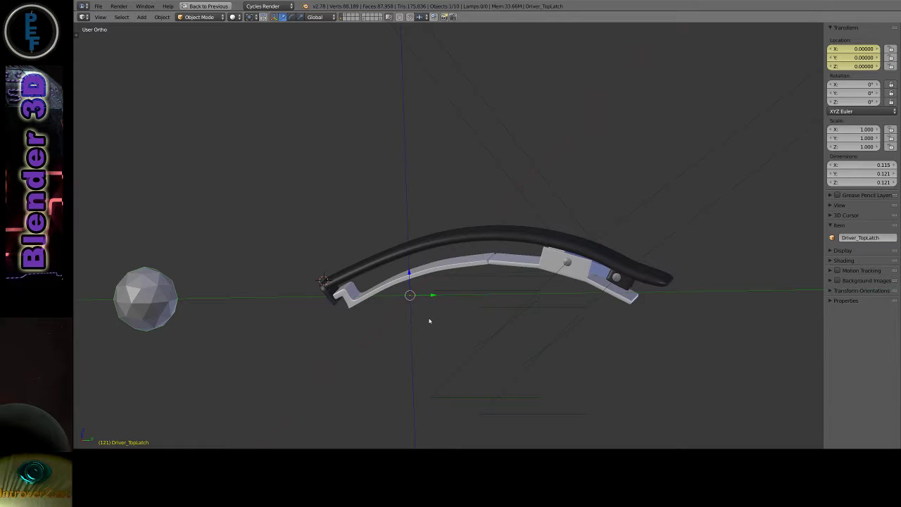
{"action": "middle_click_drag", "start_coordinate": [429, 322], "coordinate": [423, 355]}
{"action": "scroll", "coordinate": [498, 303], "scroll_direction": "up", "scroll_amount": 3}
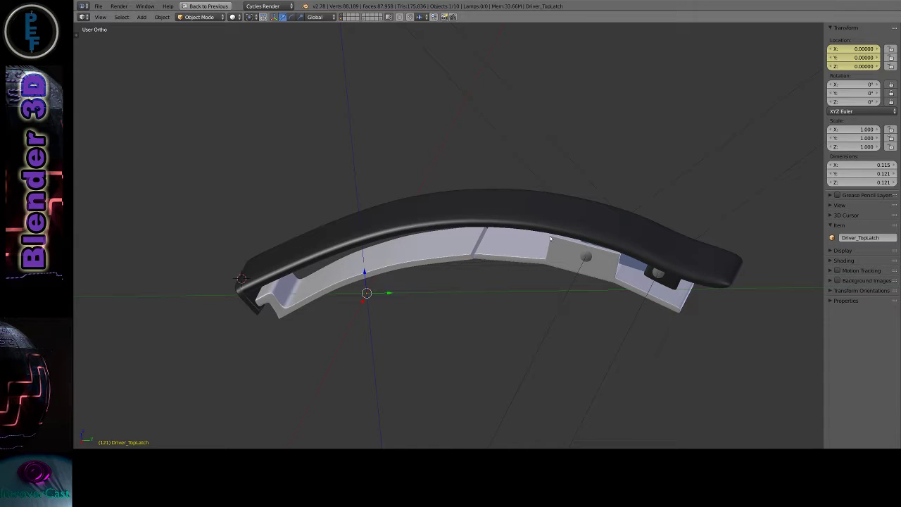
{"action": "scroll", "coordinate": [551, 239], "scroll_direction": "down", "scroll_amount": 1}
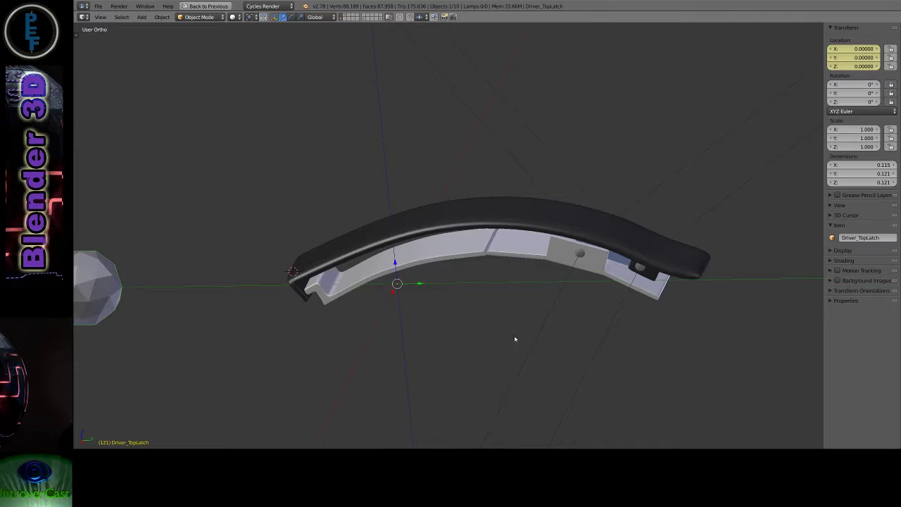
{"action": "middle_click_drag", "start_coordinate": [514, 339], "coordinate": [542, 257]}
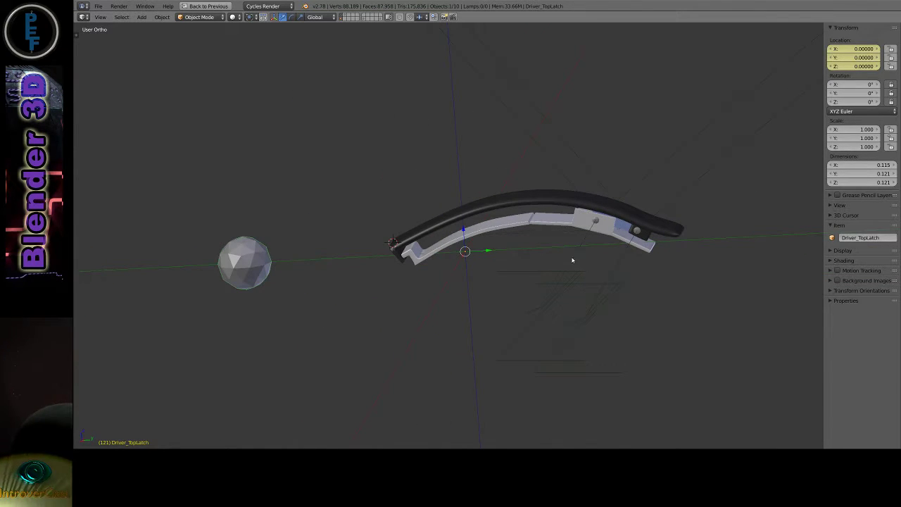
Select hinge.pin.01, isolate the latch parts, and restore the full Animation layout
{"action": "right_click", "coordinate": [573, 261]}
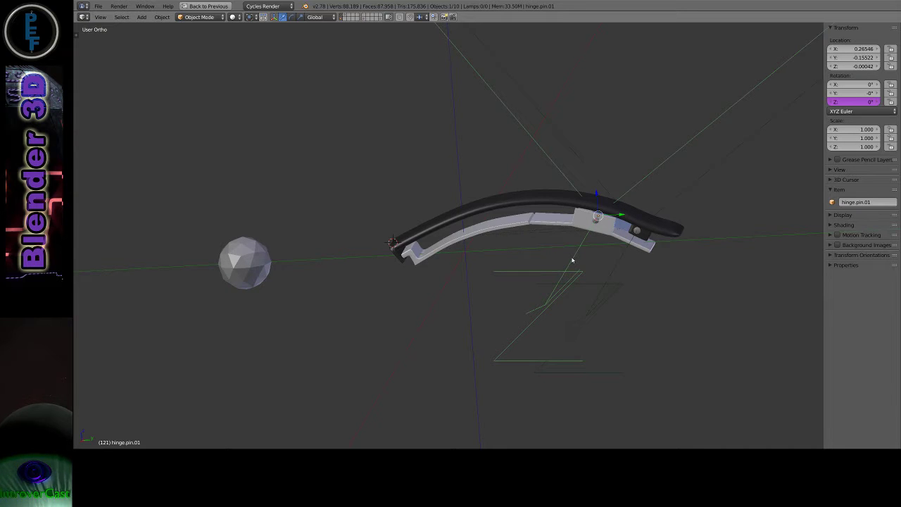
{"action": "middle_click_drag", "start_coordinate": [573, 260], "coordinate": [443, 300]}
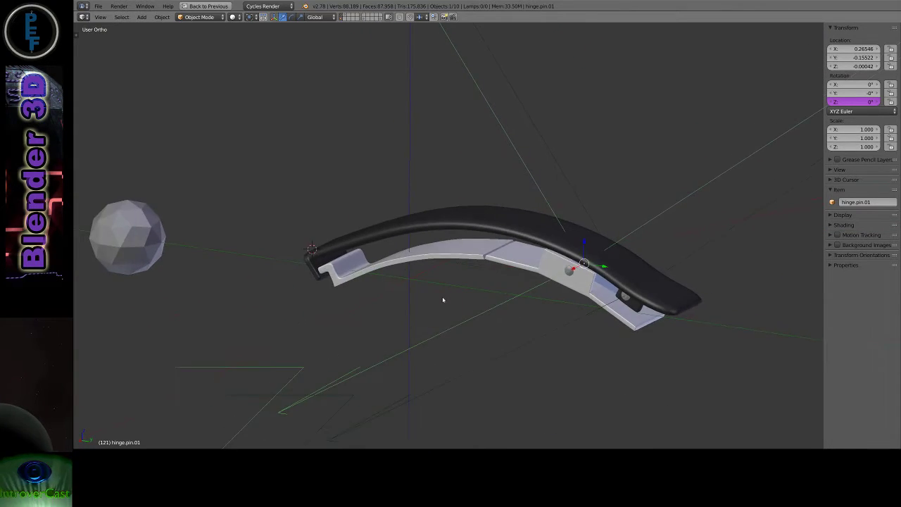
{"action": "scroll", "coordinate": [446, 297], "scroll_direction": "down", "scroll_amount": 2}
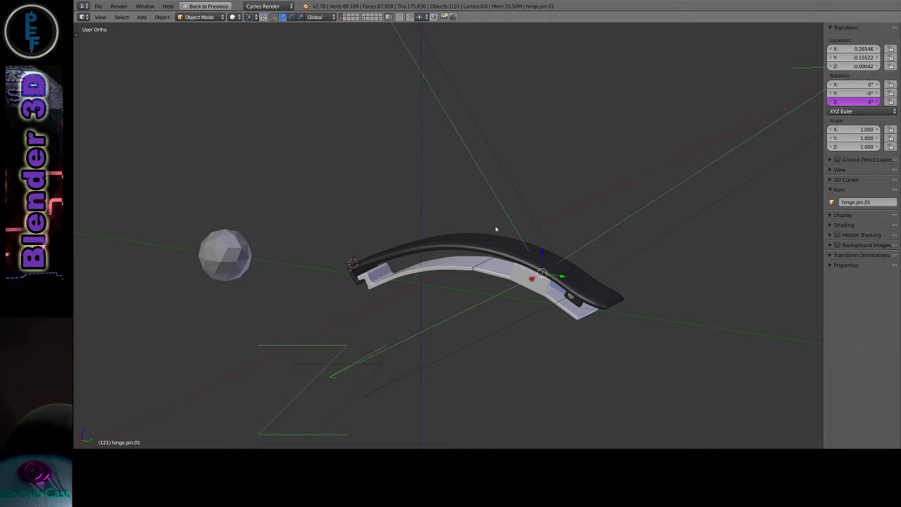
{"action": "key", "text": "1"}
{"action": "middle_click_drag", "start_coordinate": [455, 286], "coordinate": [525, 293]}
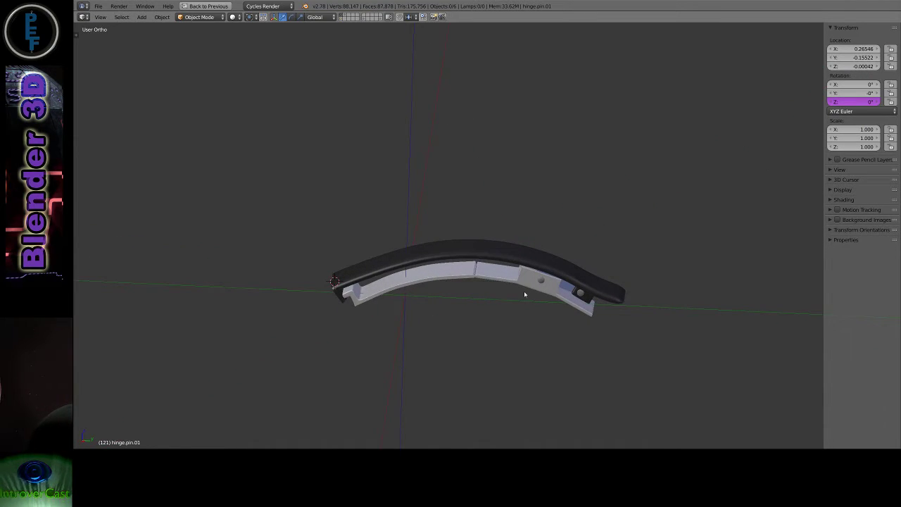
{"action": "key", "text": "ctrl+Up"}
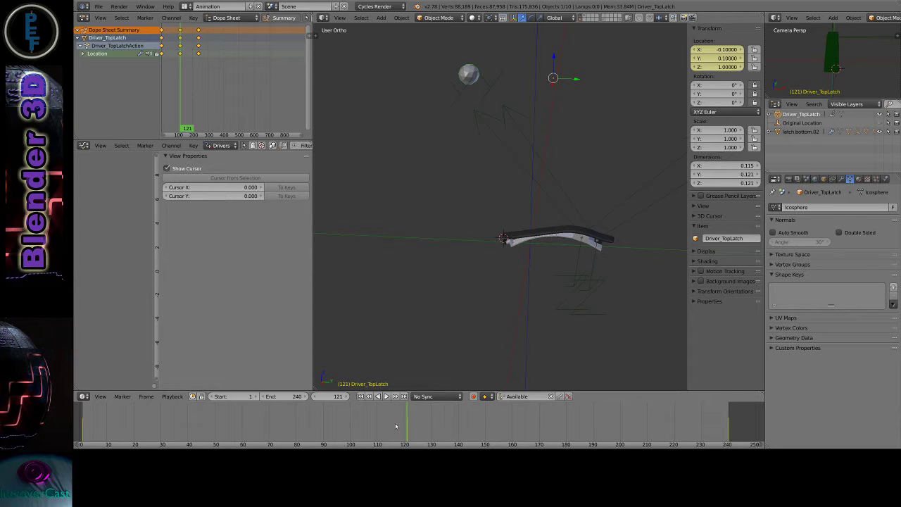
Go to frame 239, one before the last frame 240, and view the opened arm
{"action": "scroll", "coordinate": [395, 426], "scroll_direction": "down", "scroll_amount": 1}
{"action": "key", "text": "shift+Right"}
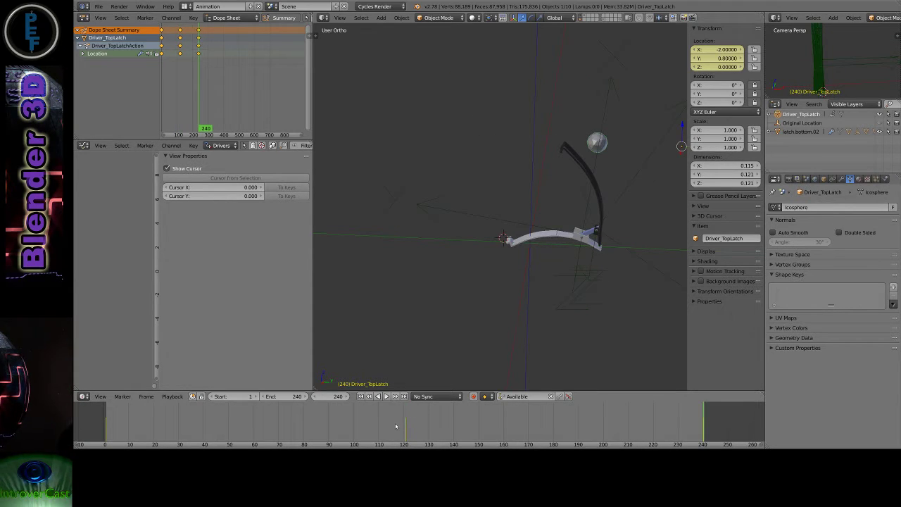
{"action": "key", "text": "Left"}
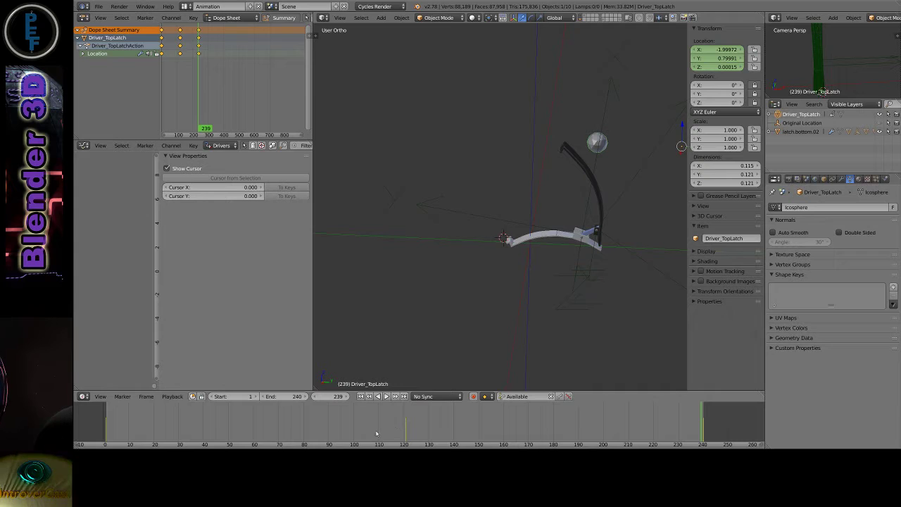
{"action": "middle_click_drag", "start_coordinate": [460, 345], "coordinate": [531, 388]}
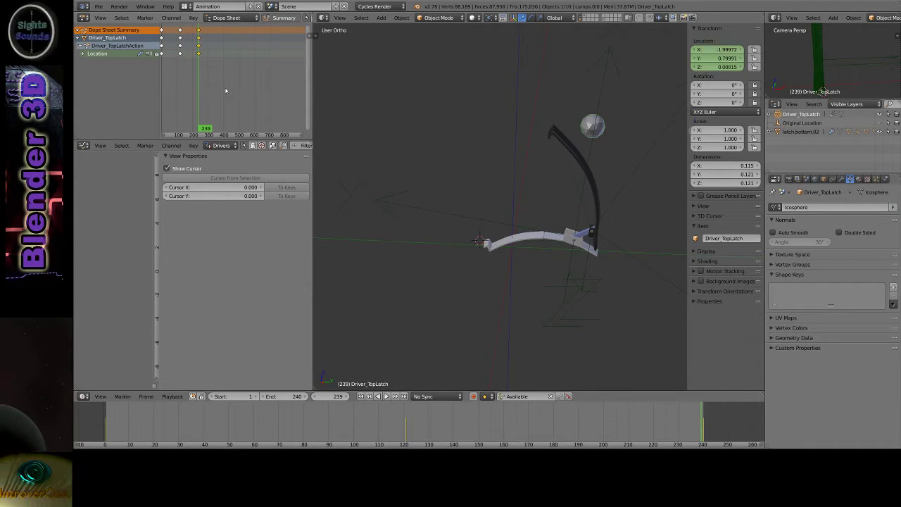
Shift the selected keyframes in time and maximize the 3D view
{"action": "key", "text": "g"}
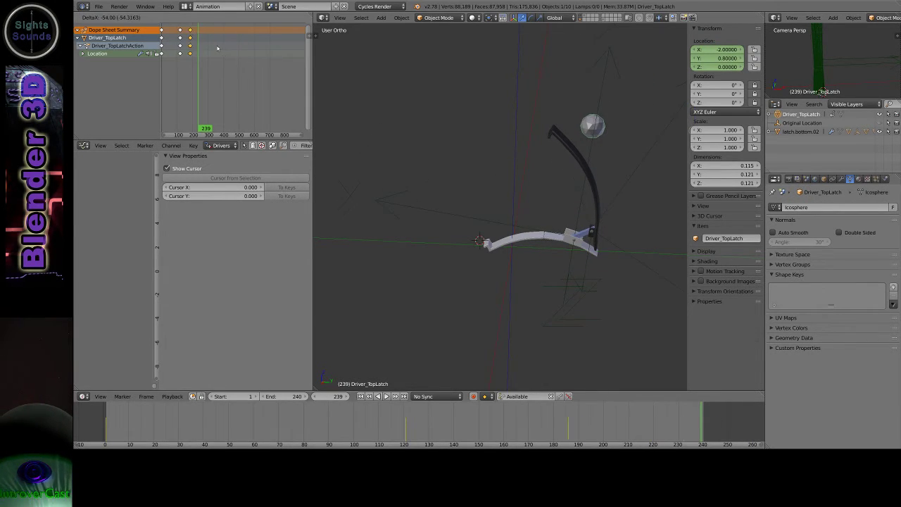
{"action": "left_click", "coordinate": [243, 62]}
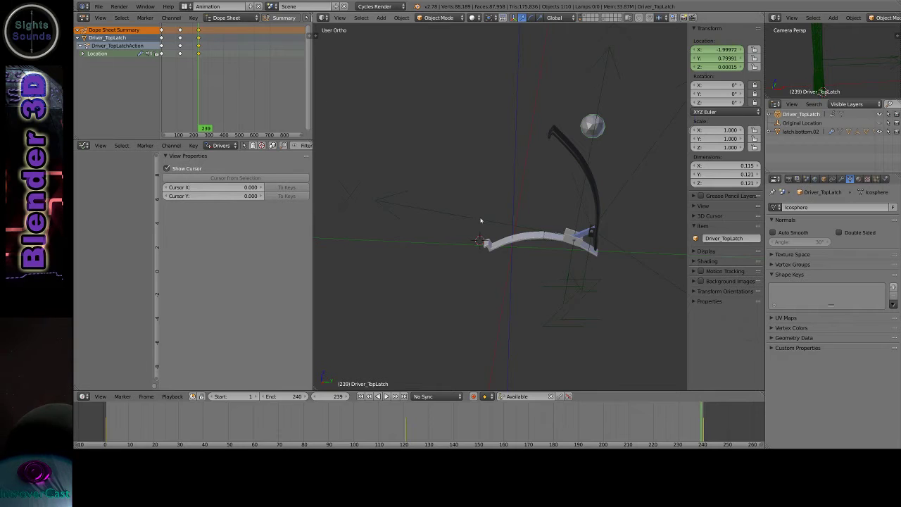
{"action": "middle_click_drag", "start_coordinate": [481, 221], "coordinate": [525, 238]}
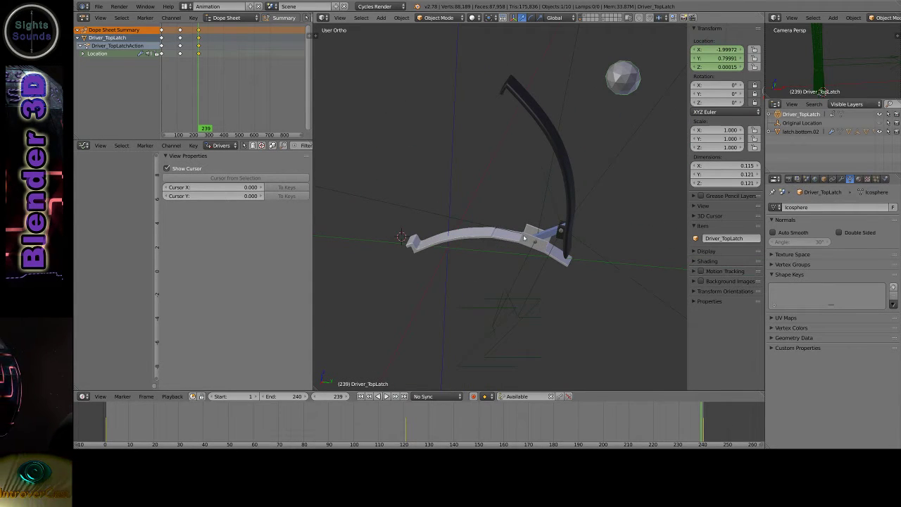
{"action": "key", "text": "ctrl+Up"}
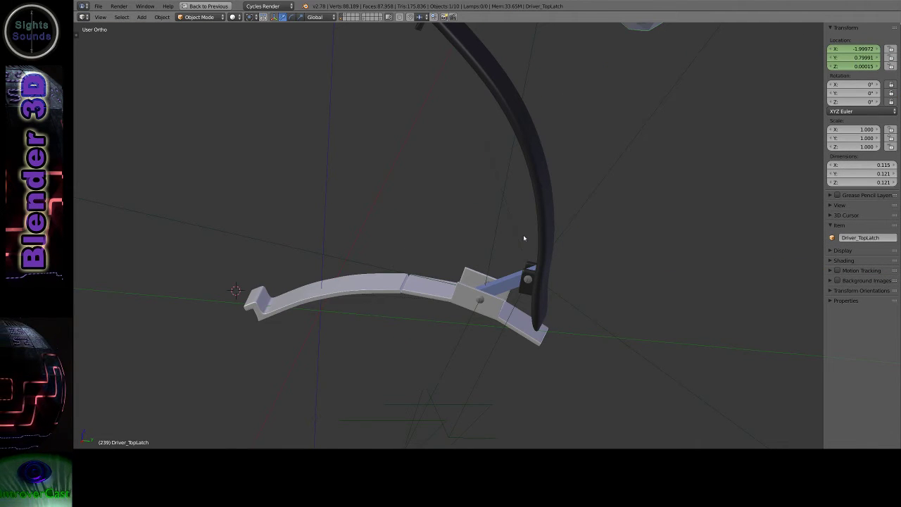
Return to frame 1, select latch.bottom.01, zoom in, and play the latch animation
{"action": "key", "text": "shift+Left"}
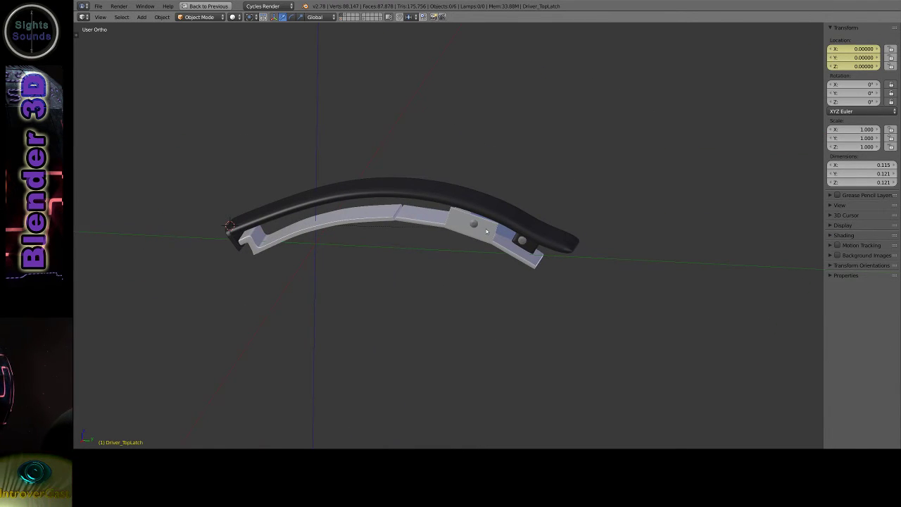
{"action": "right_click", "coordinate": [486, 231]}
{"action": "scroll", "coordinate": [492, 229], "scroll_direction": "up", "scroll_amount": 3}
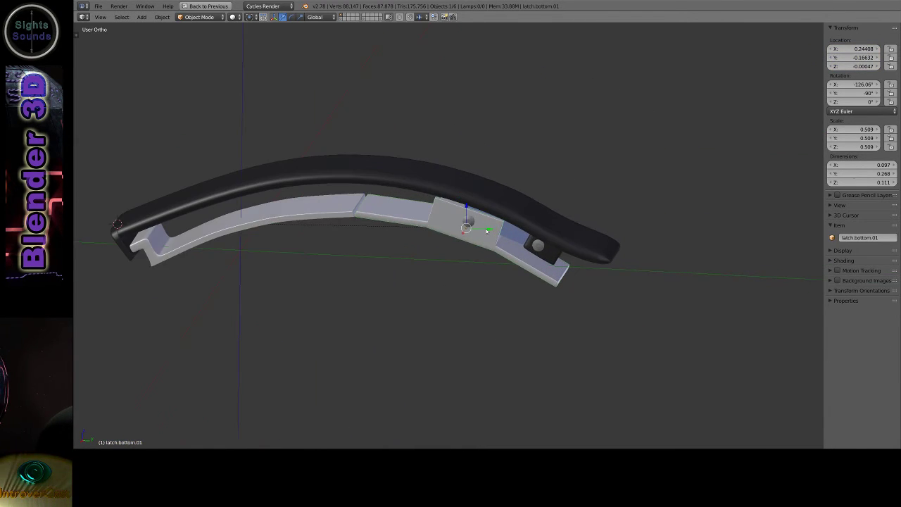
{"action": "key", "text": "alt+a"}
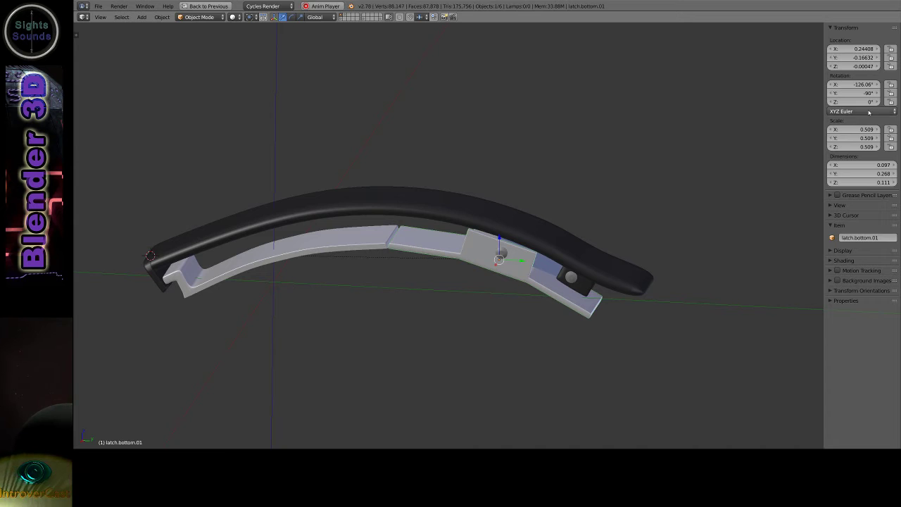